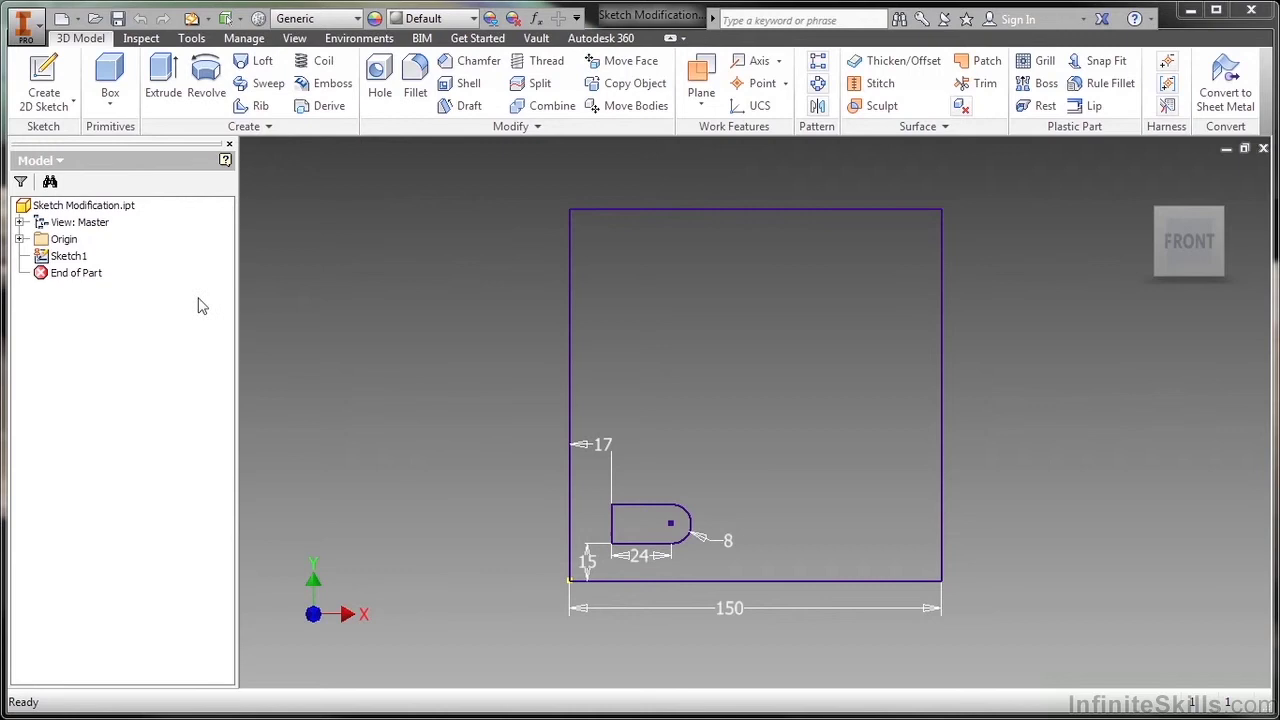
# Step: Edit Sketch1 and set the slot's offsets to 18 from the bottom and 19 from the left
pyautogui.click(62, 264)
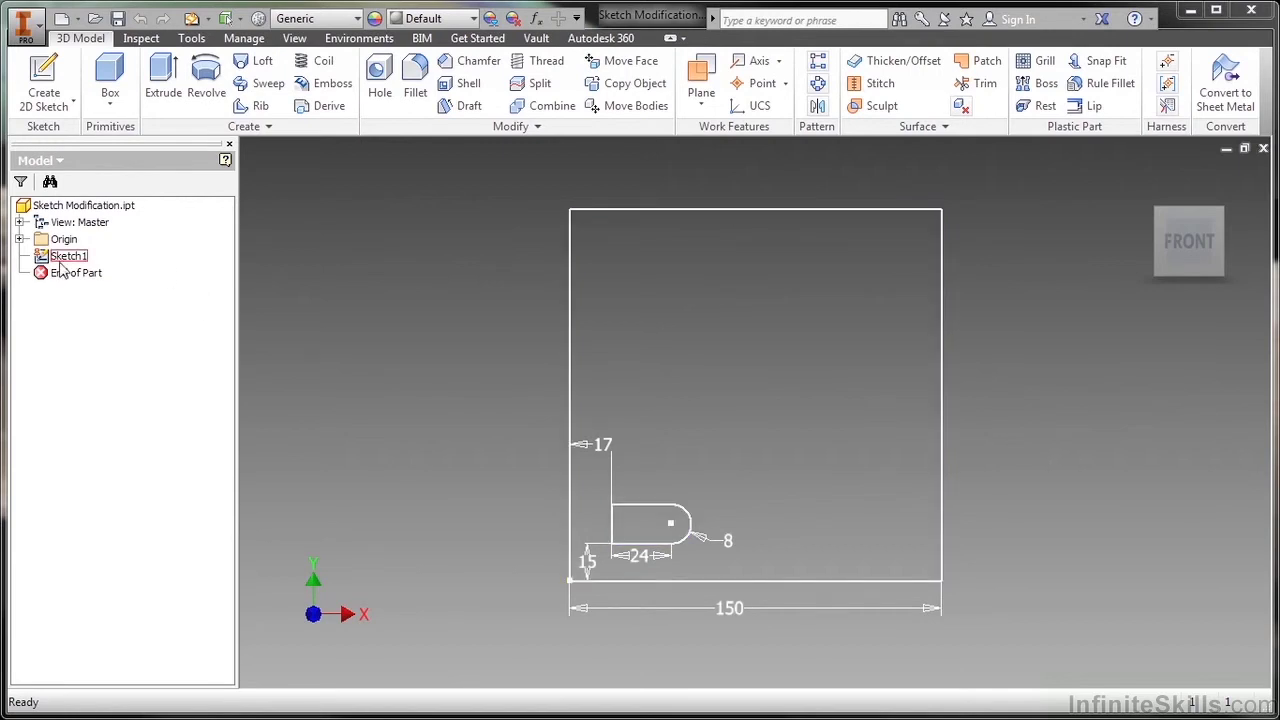
pyautogui.doubleClick(62, 262)
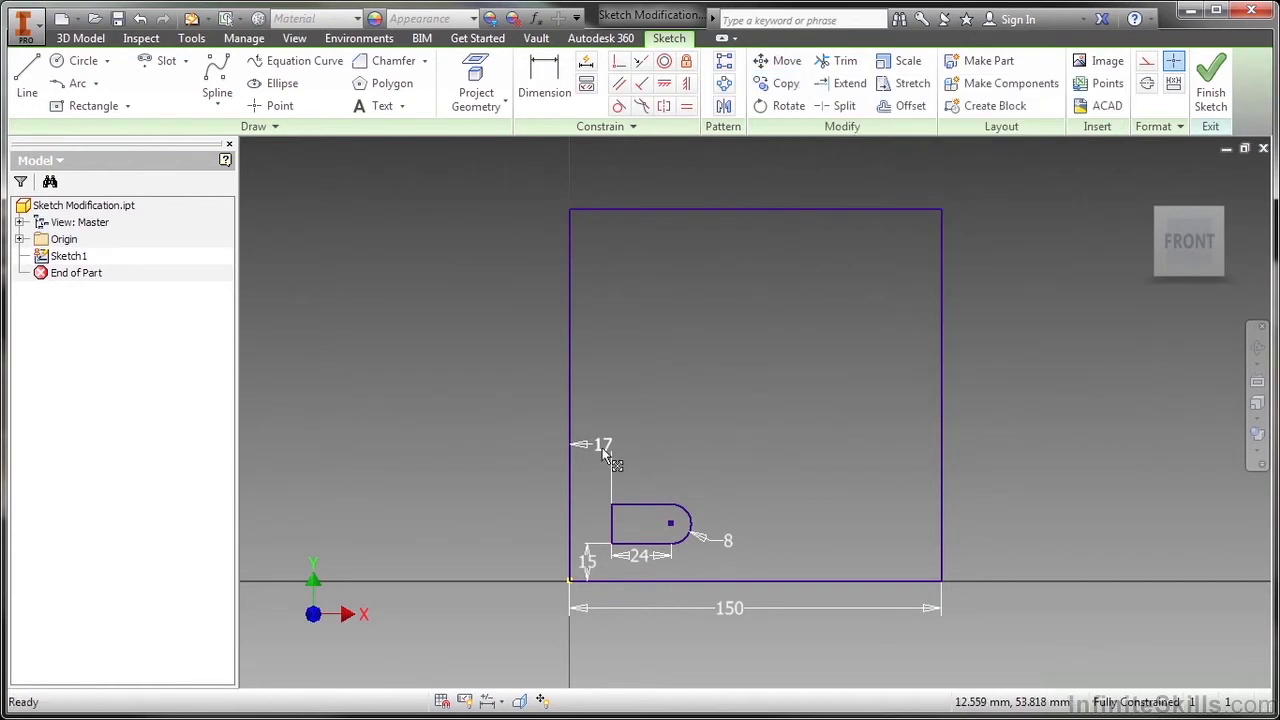
pyautogui.doubleClick(593, 563)
pyautogui.write('18')
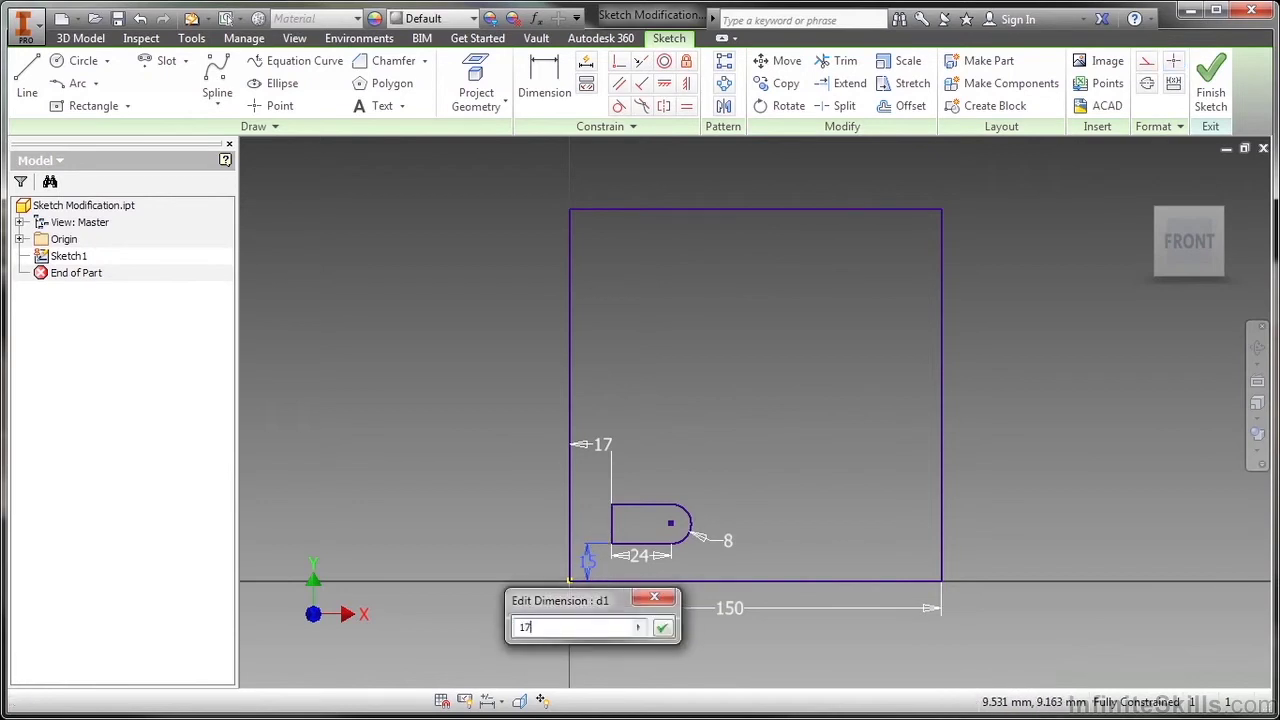
pyautogui.press('Return')
pyautogui.doubleClick(598, 444)
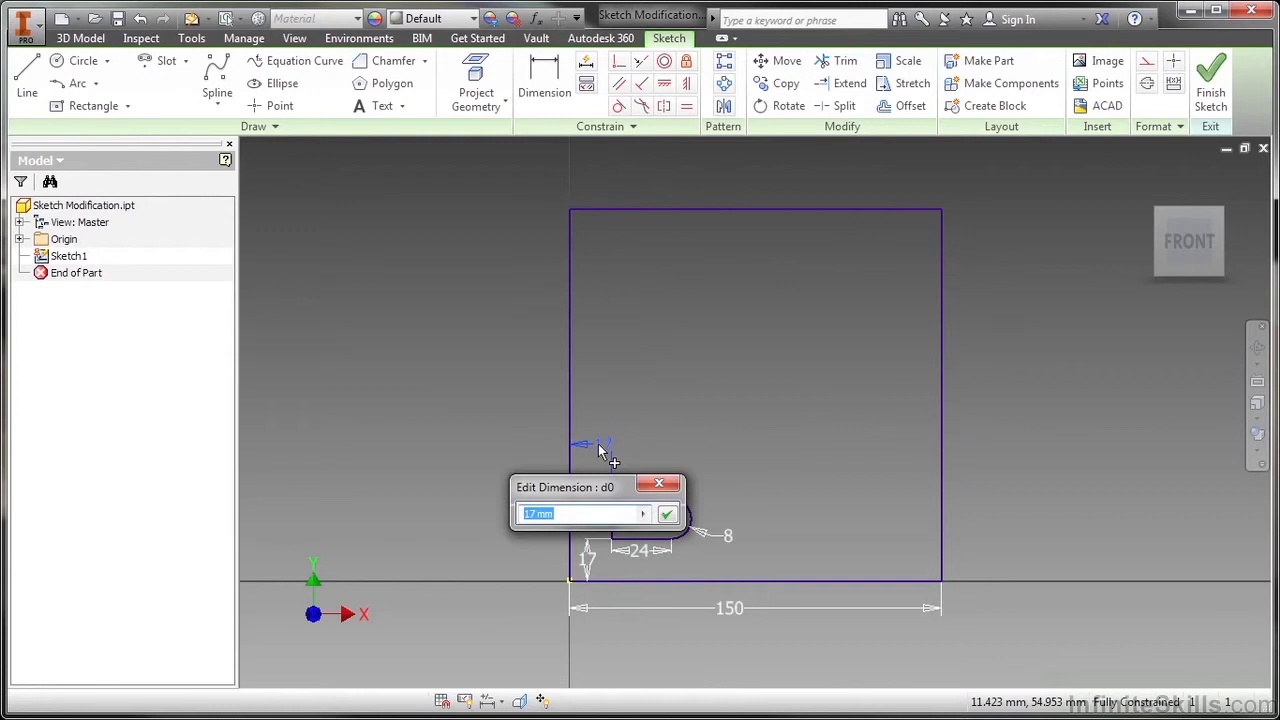
pyautogui.write('19')
pyautogui.press('Return')
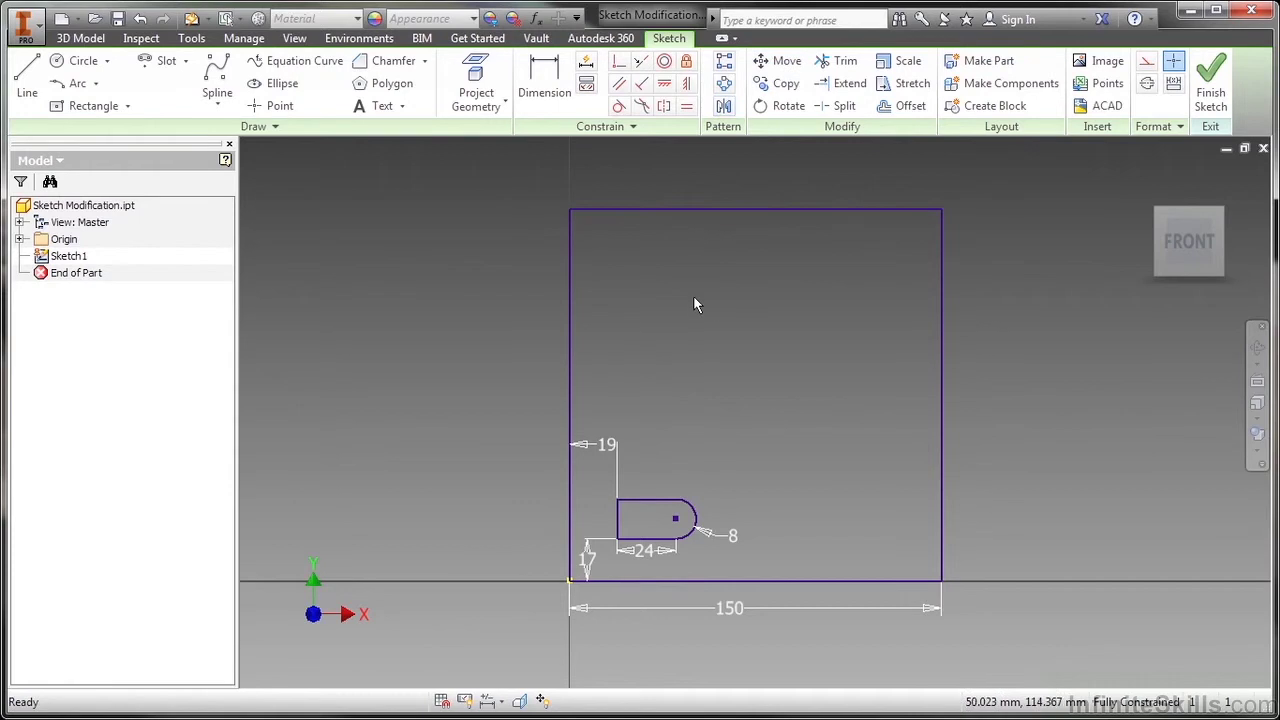
# Step: Place one sketch point in the square's upper-right area, above and right of the slot
pyautogui.click(282, 110)
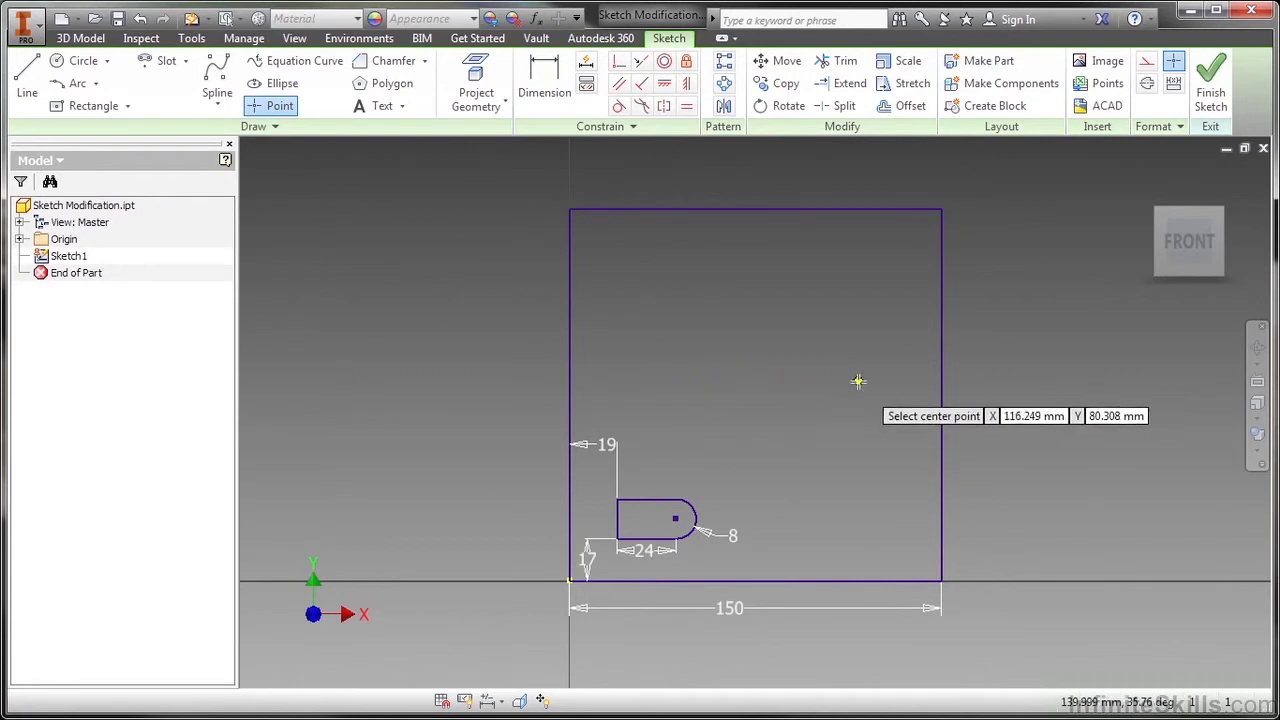
pyautogui.rightClick(858, 455)
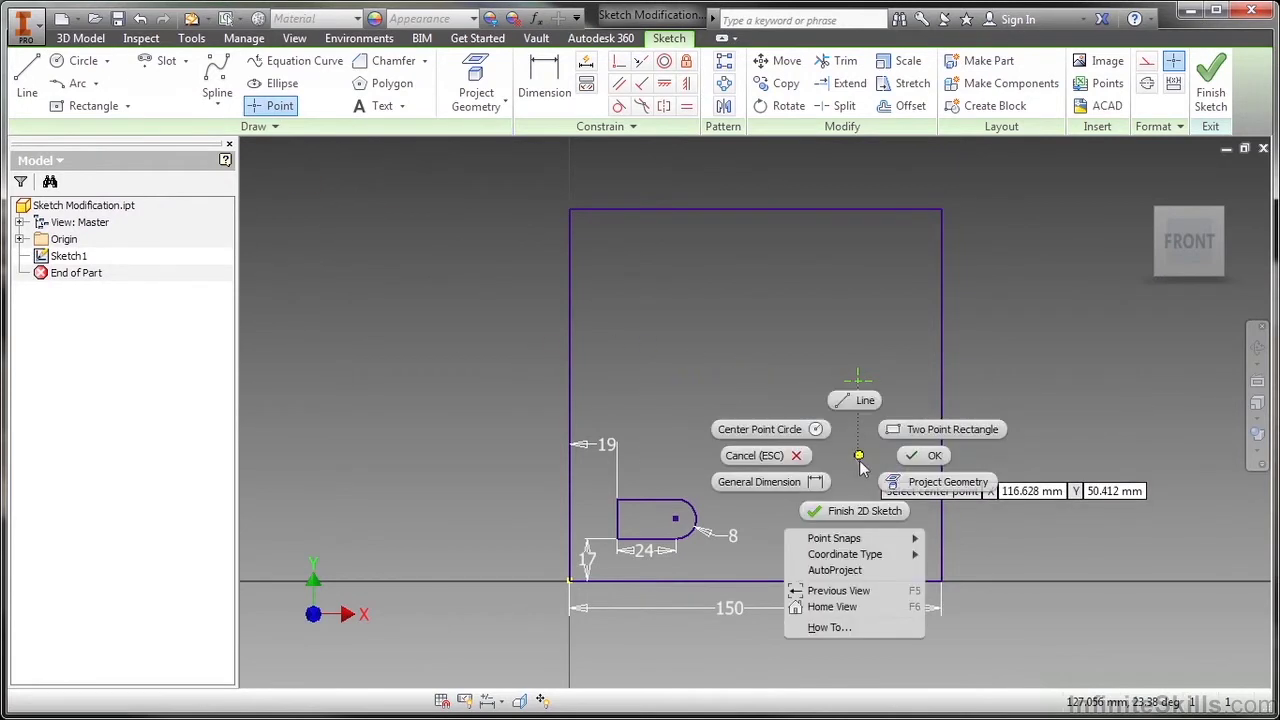
pyautogui.click(925, 455)
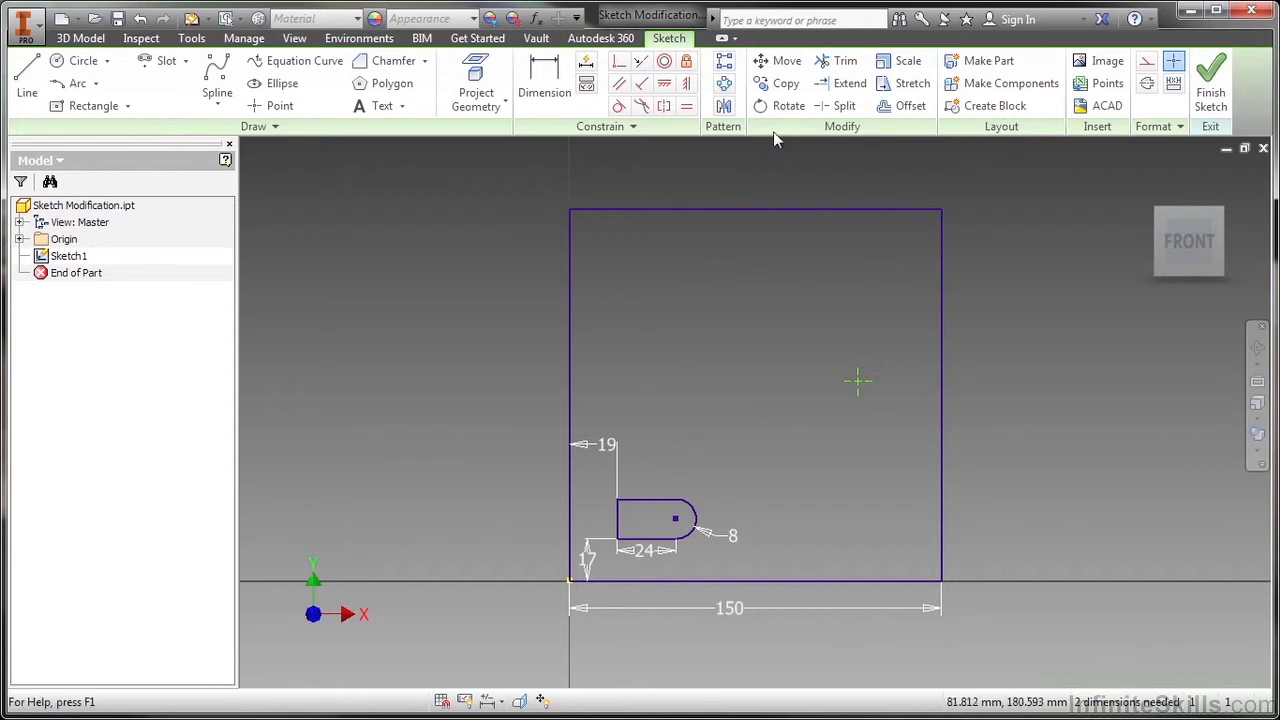
pyautogui.click(786, 64)
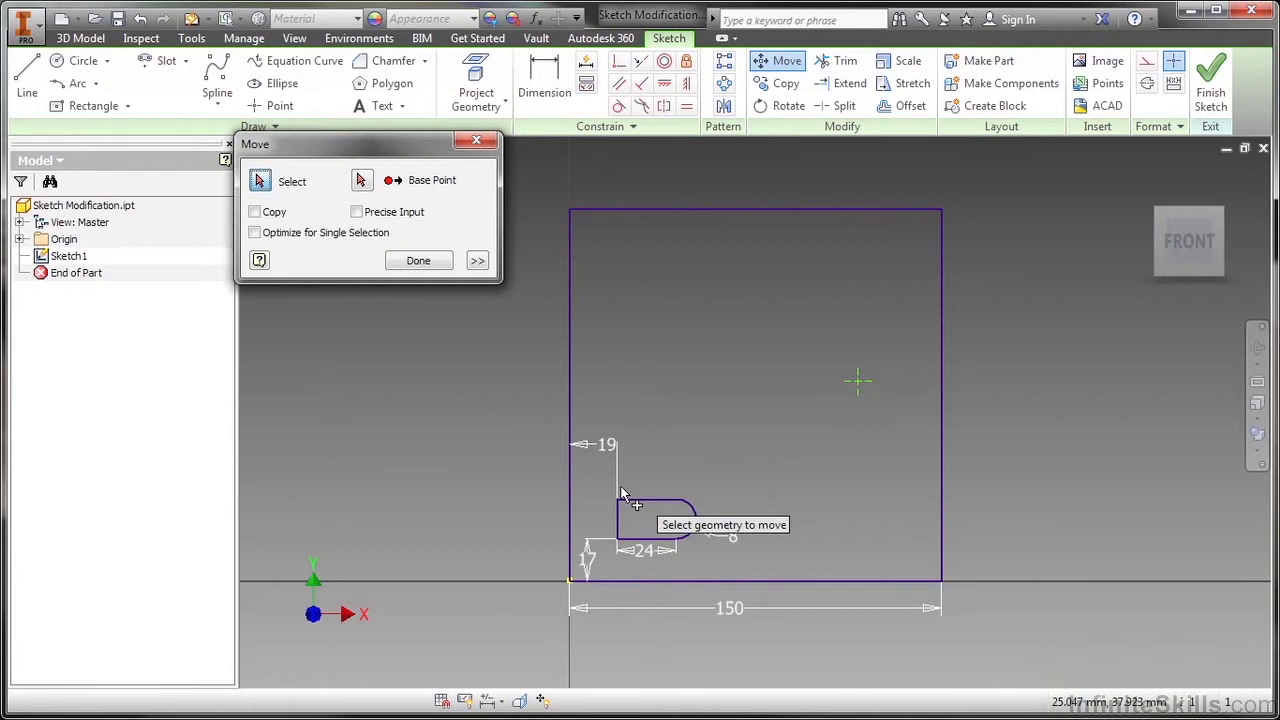
pyautogui.moveTo(600, 472)
pyautogui.mouseDown()
pyautogui.moveTo(658, 538)
pyautogui.moveTo(708, 565)
pyautogui.moveTo(696, 558)
pyautogui.mouseUp()
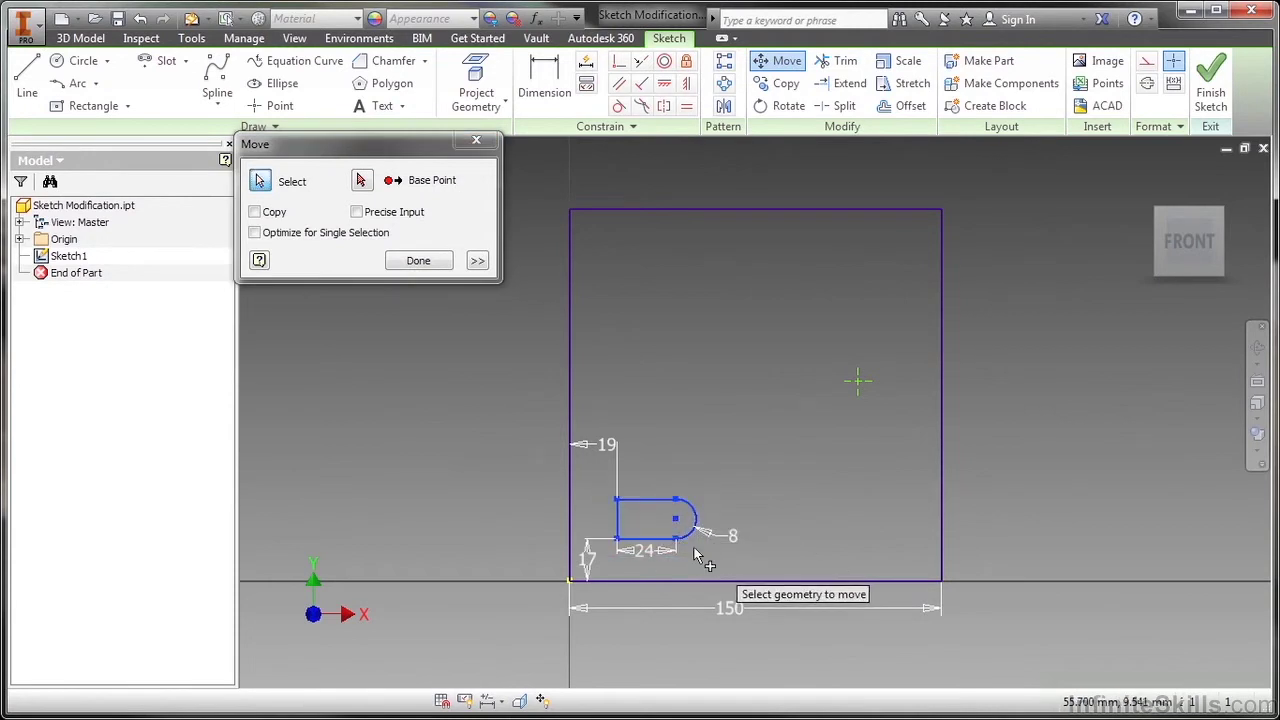
pyautogui.click(366, 184)
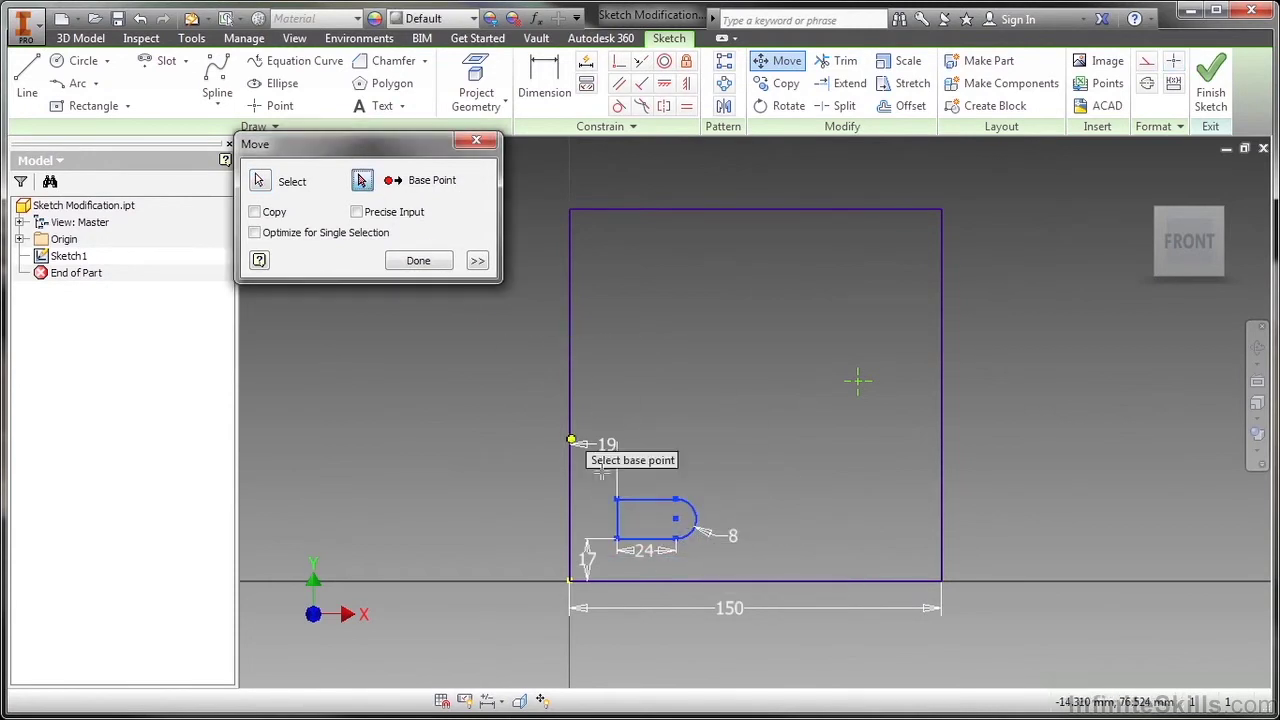
pyautogui.click(676, 519)
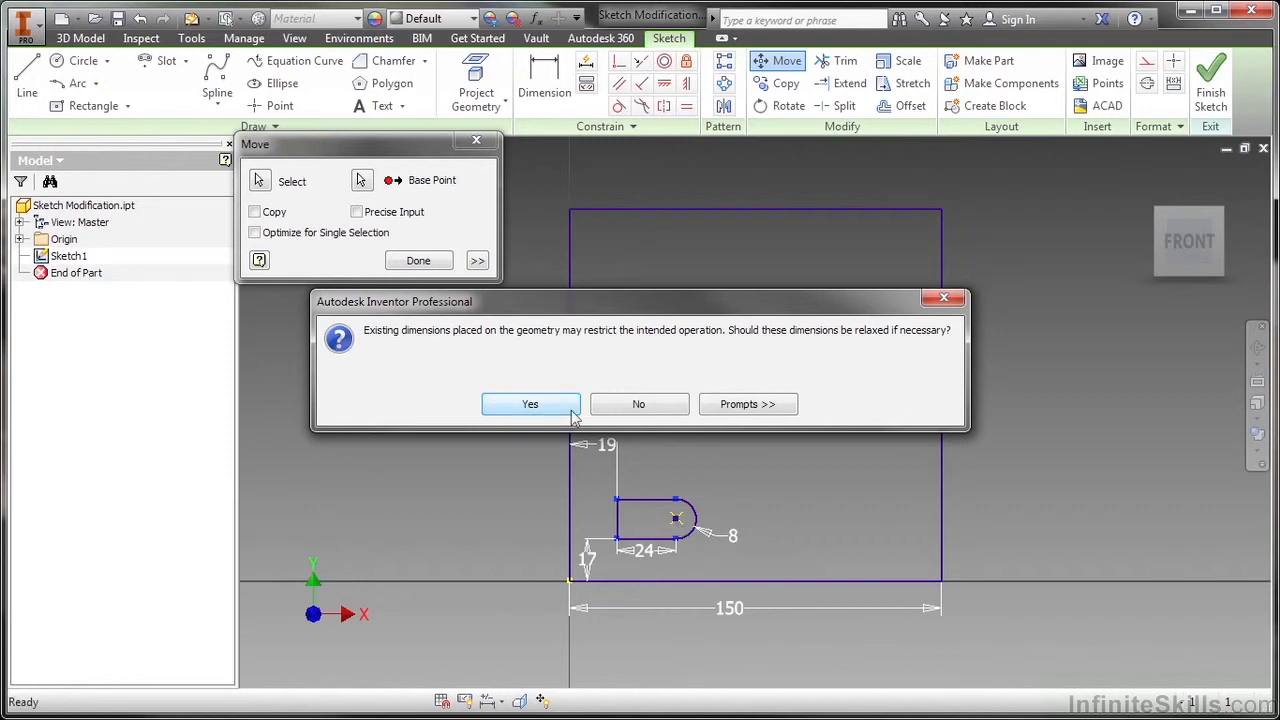
pyautogui.click(530, 405)
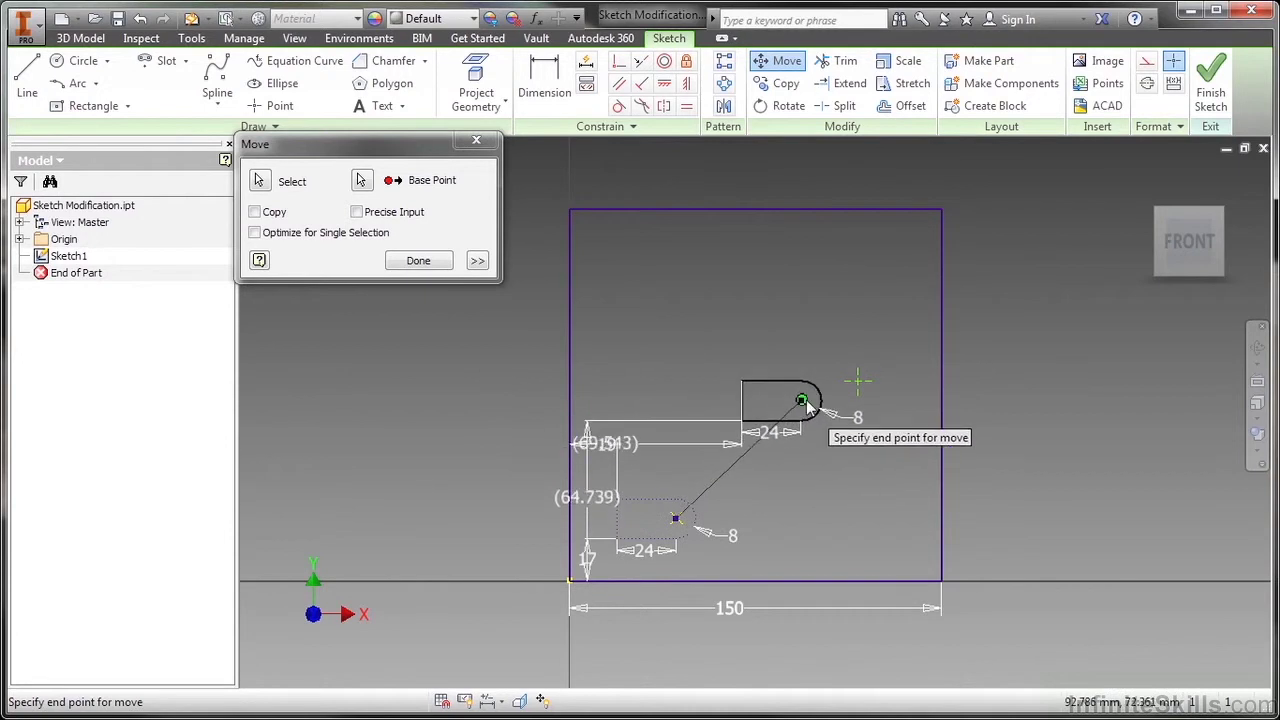
pyautogui.click(857, 388)
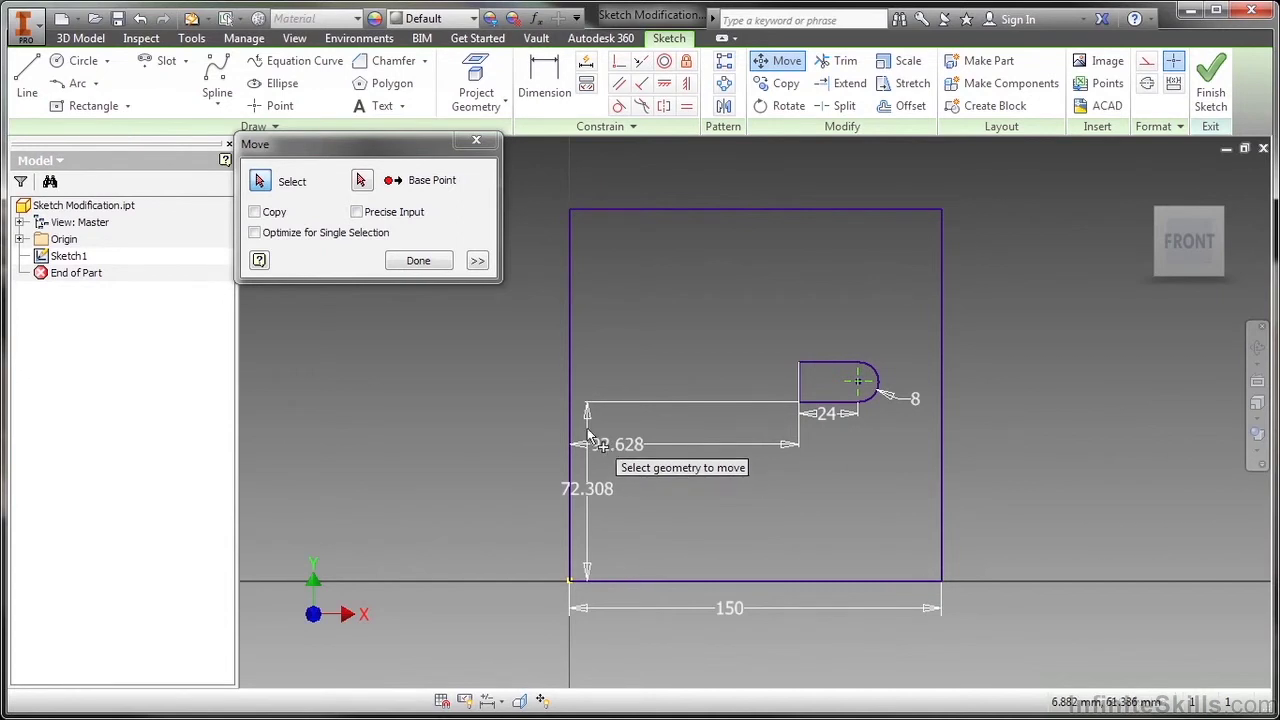
pyautogui.click(418, 261)
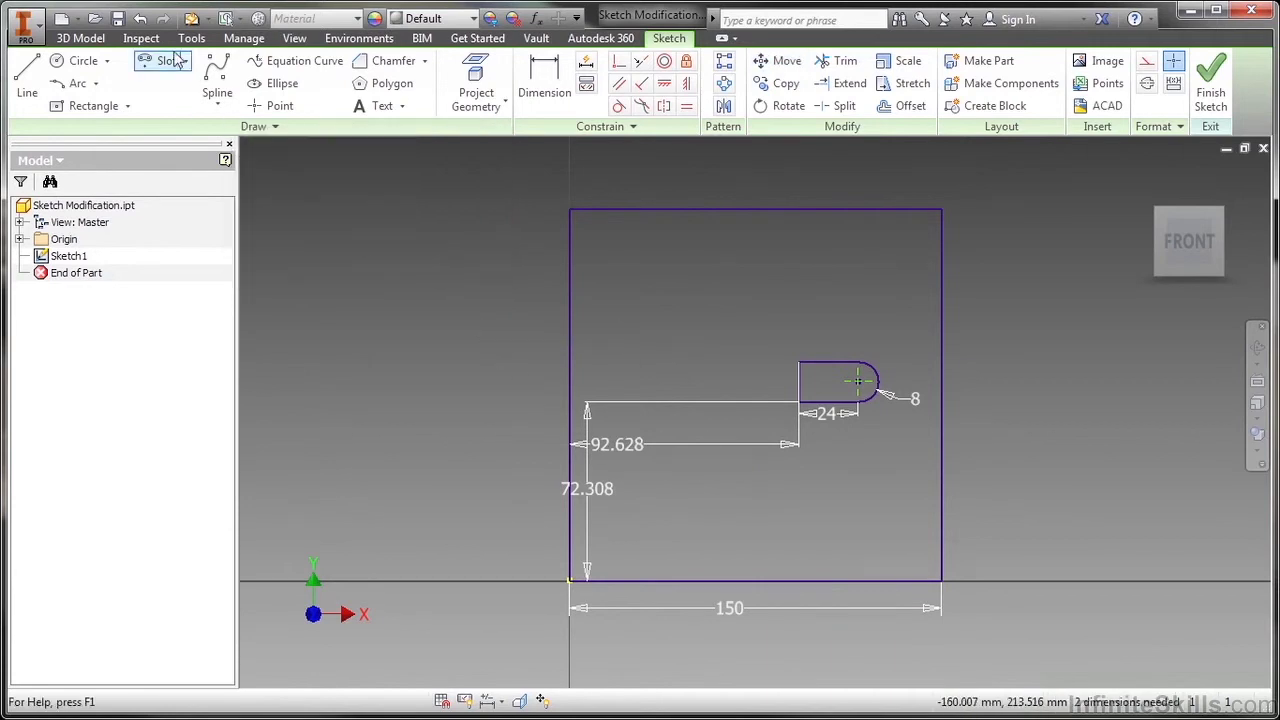
pyautogui.click(140, 18)
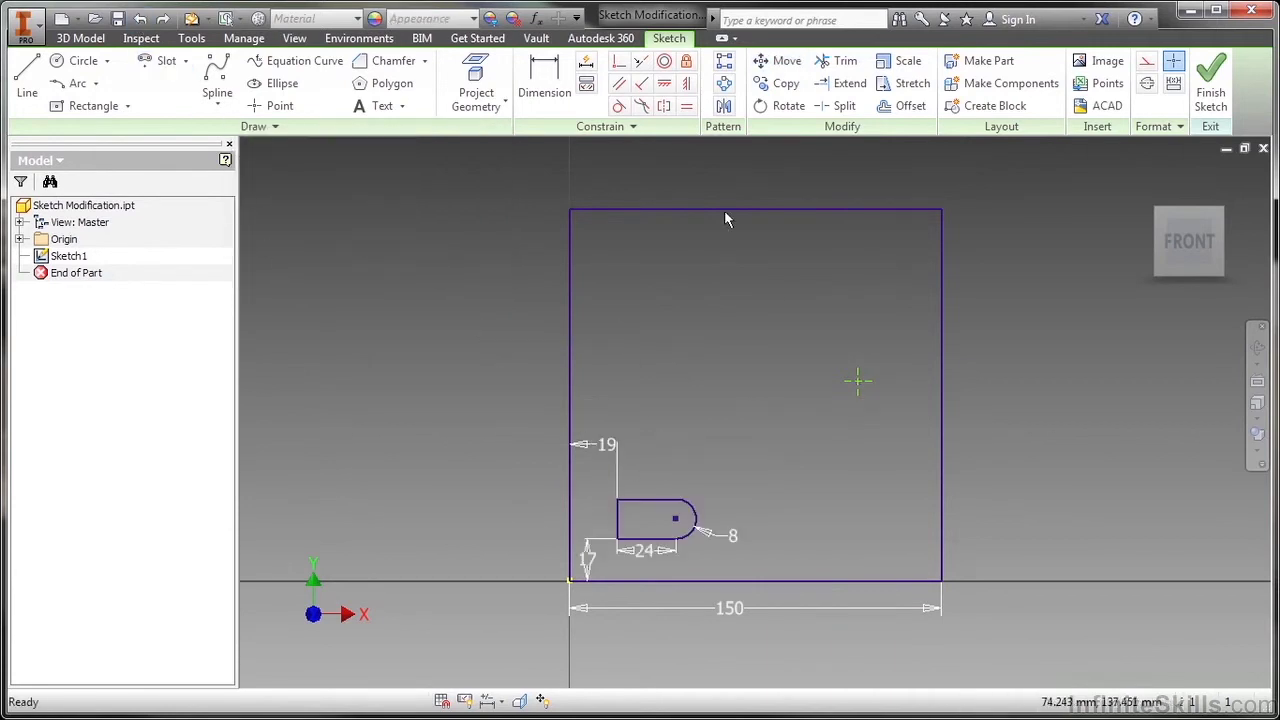
# Step: Copy the slot from its arc centre to three spots: near the top, lower right, and above the original
pyautogui.click(786, 84)
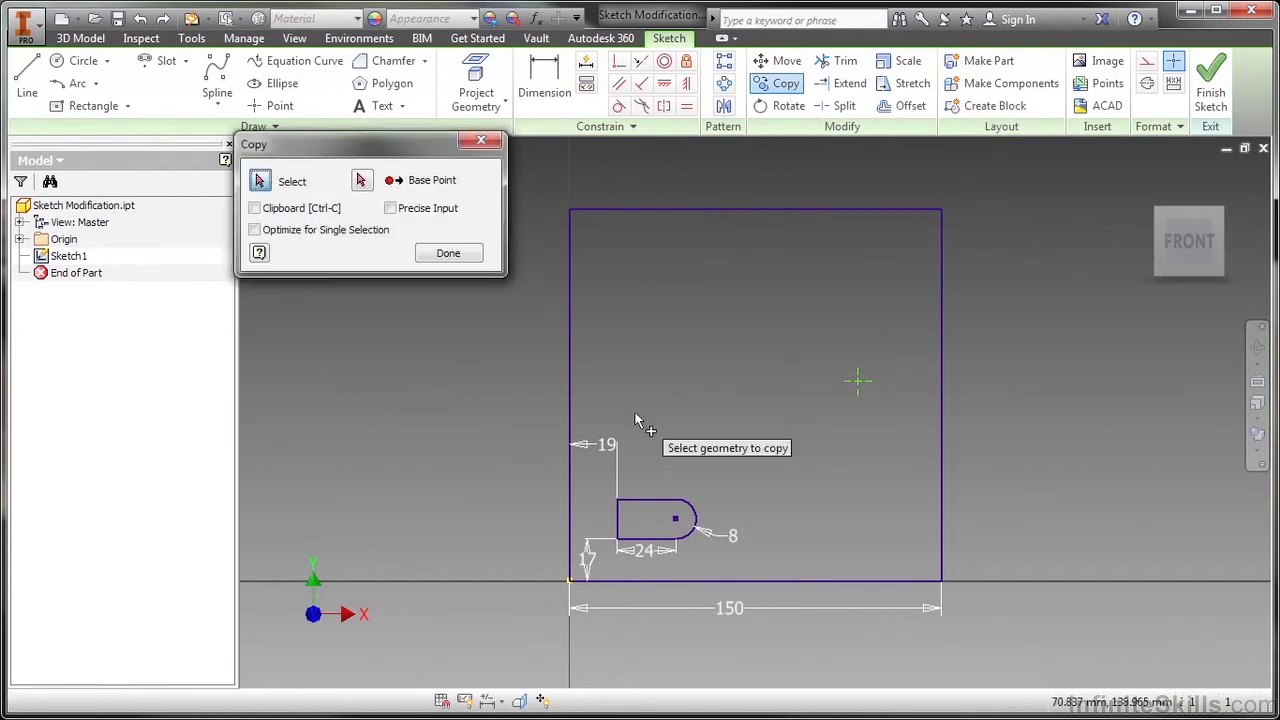
pyautogui.moveTo(593, 470); pyautogui.dragTo(715, 565)
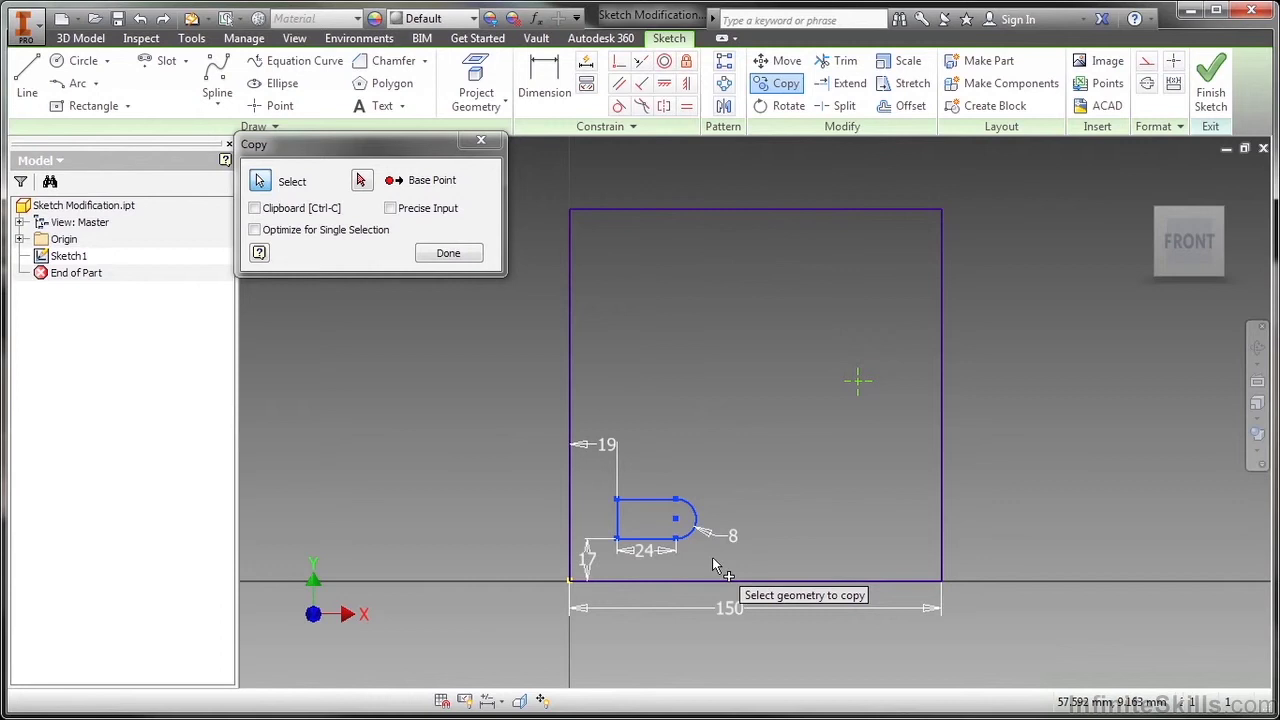
pyautogui.click(361, 180)
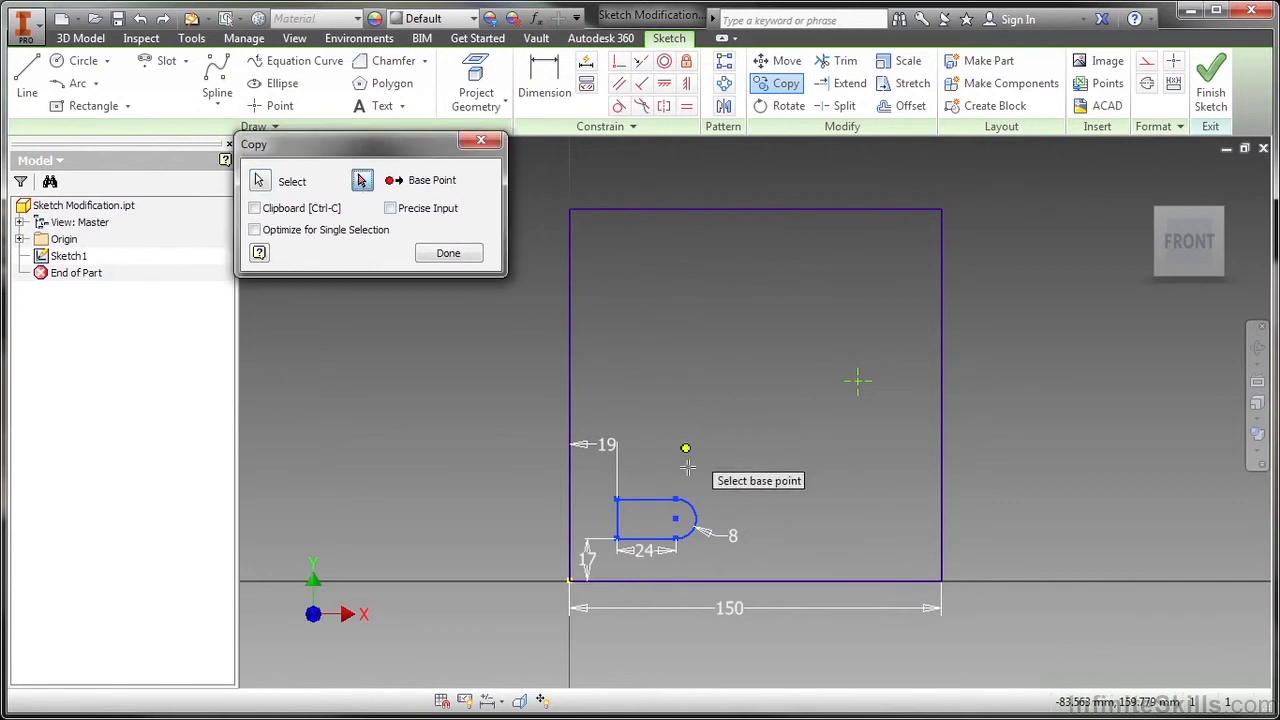
pyautogui.click(675, 518)
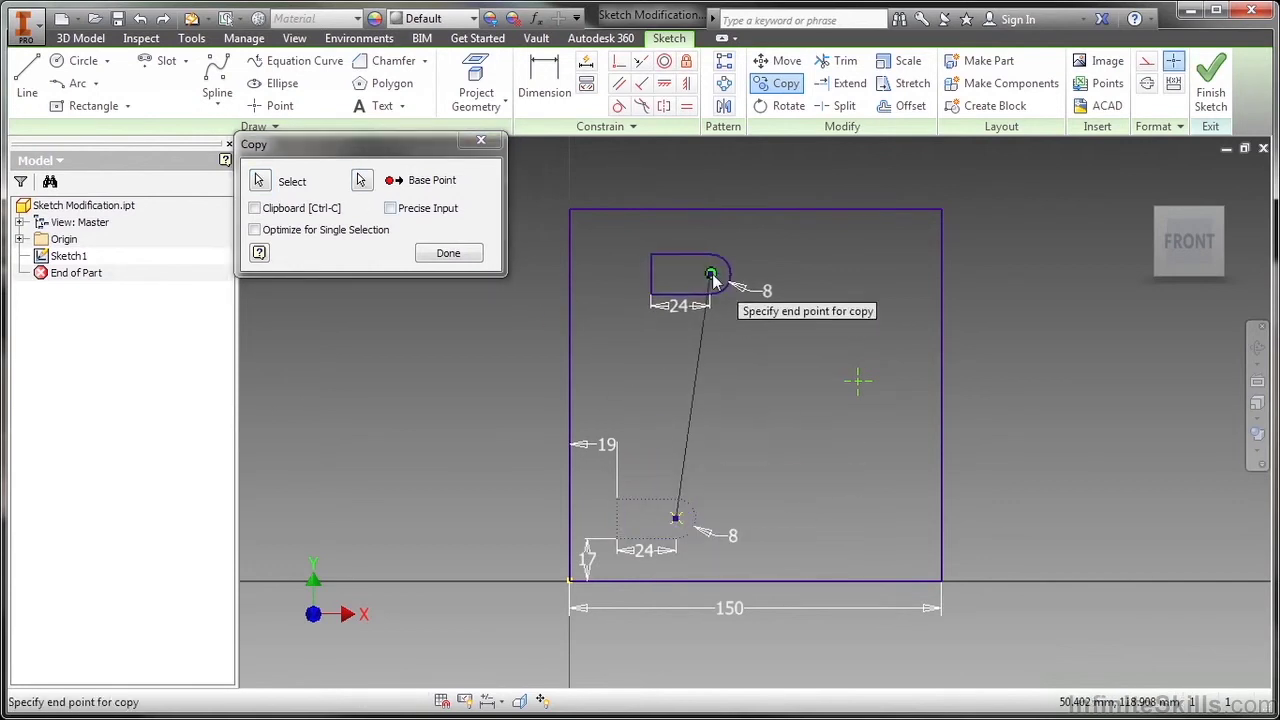
pyautogui.click(748, 262)
pyautogui.click(858, 459)
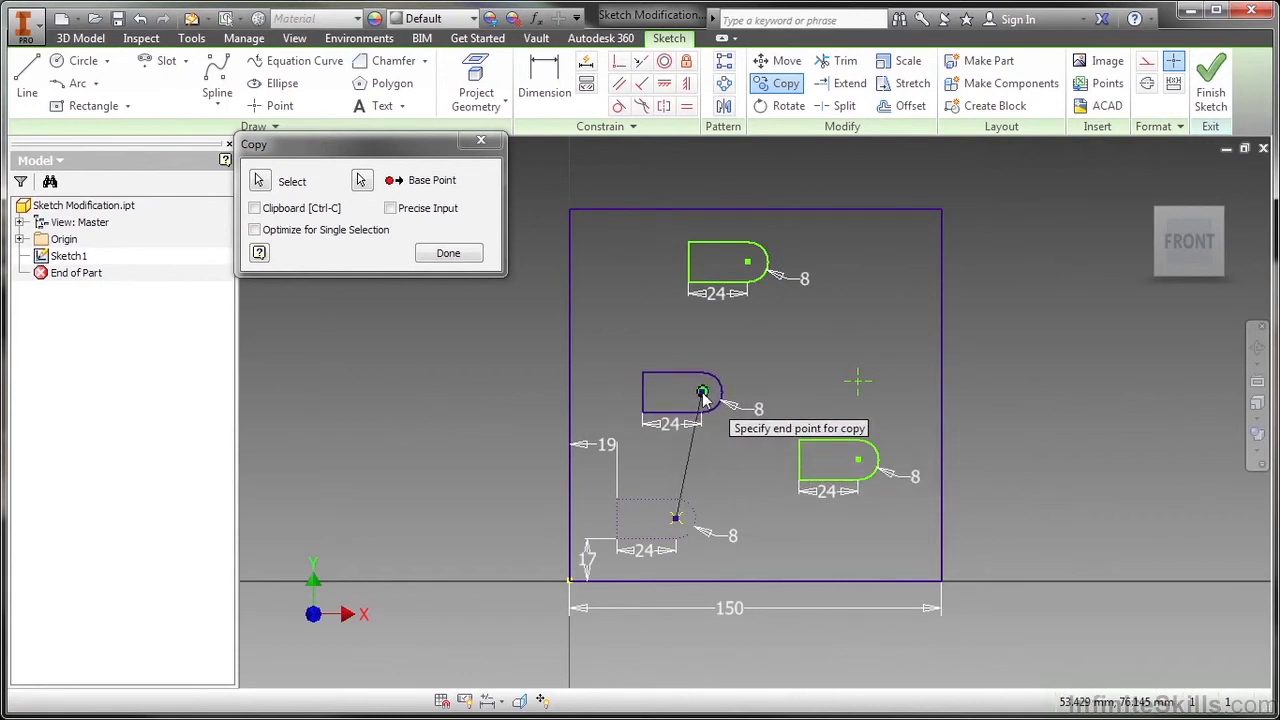
pyautogui.click(703, 397)
pyautogui.rightClick(760, 350)
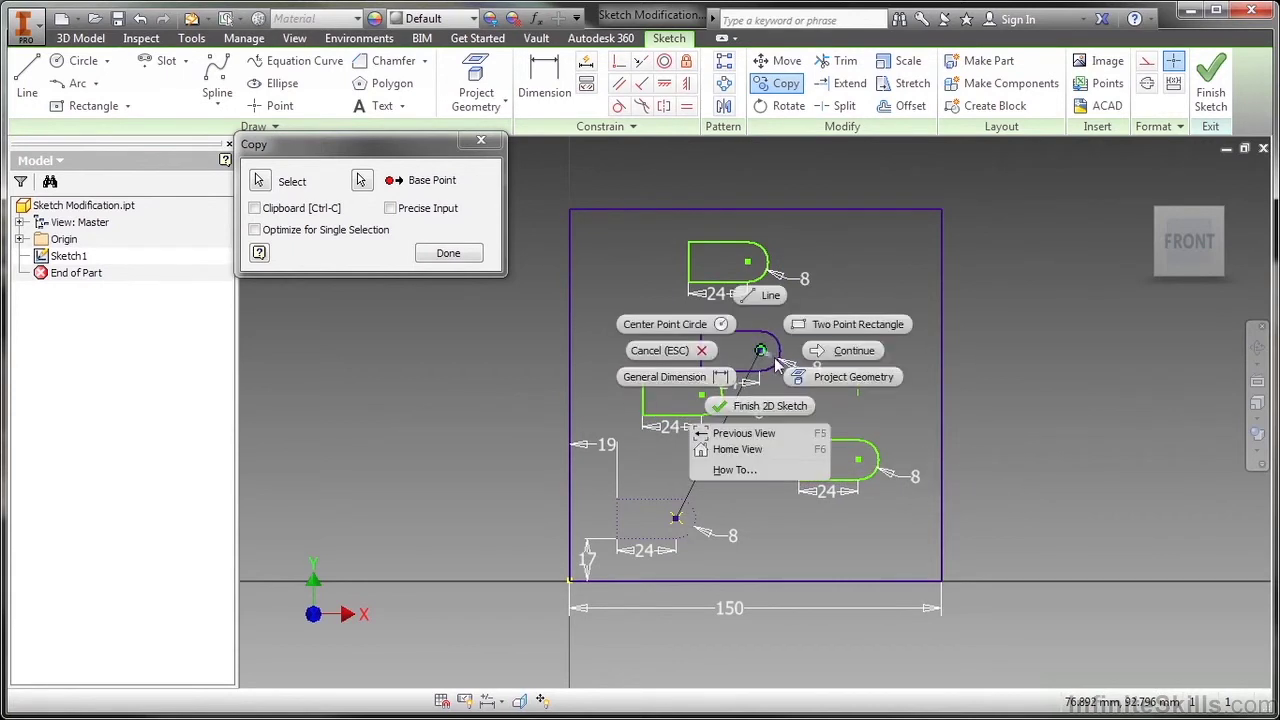
pyautogui.click(818, 352)
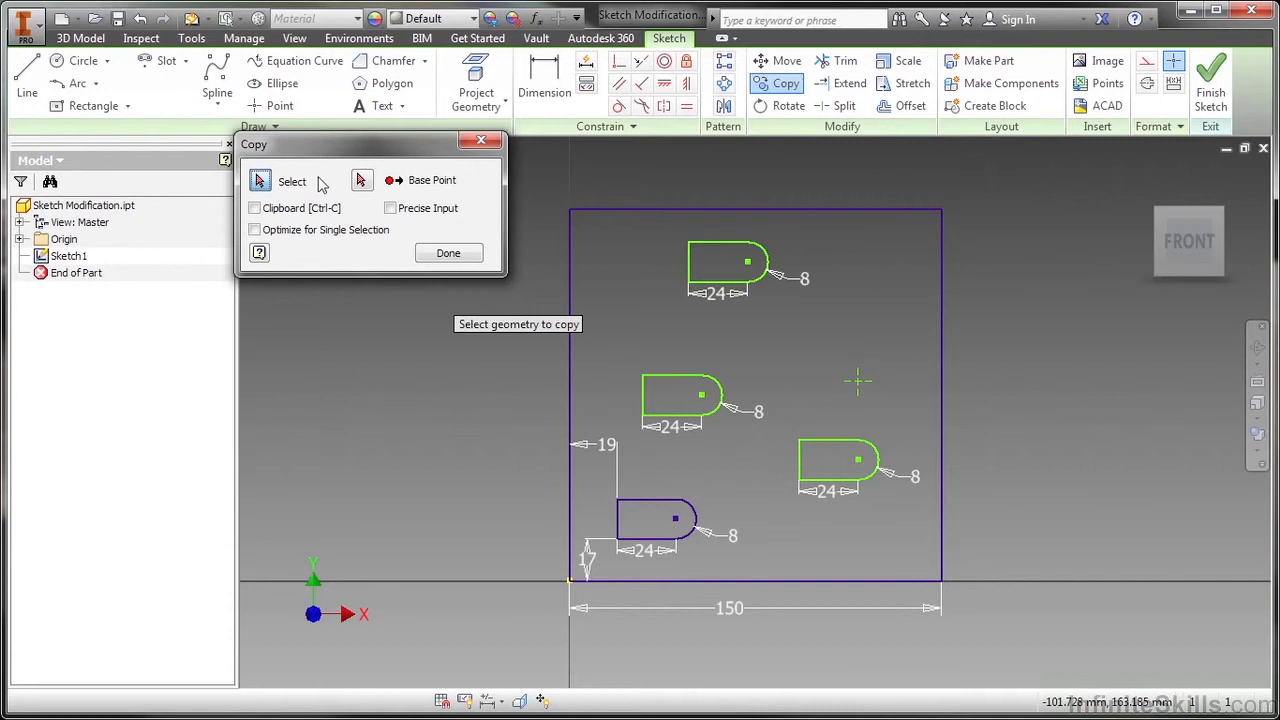
# Step: Select the top slot copy as a single object and close the Copy command
pyautogui.click(254, 230)
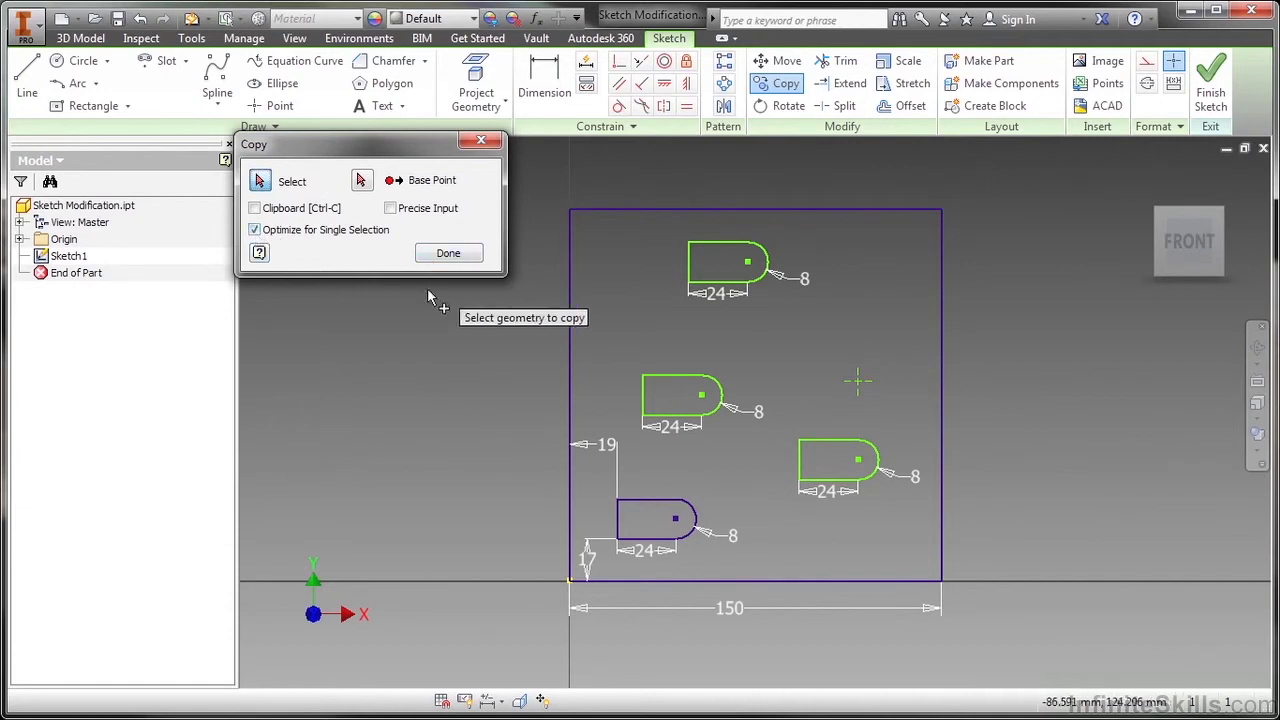
pyautogui.click(802, 304)
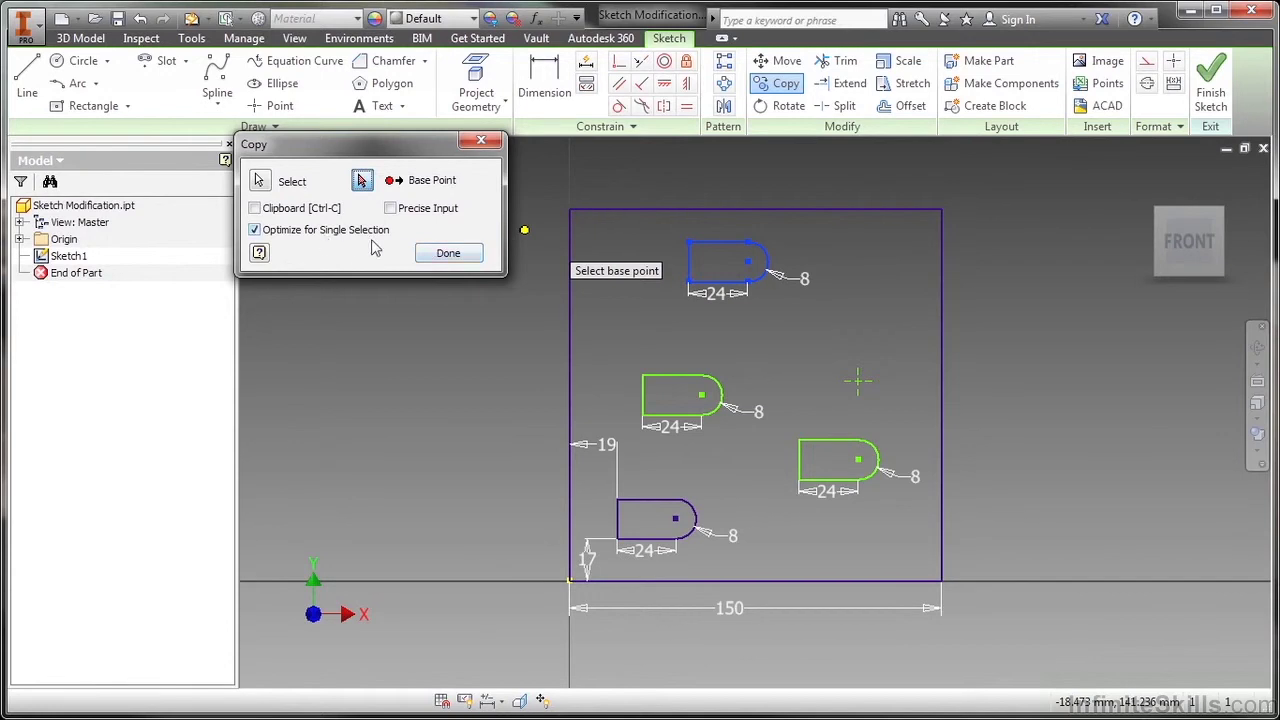
pyautogui.click(448, 253)
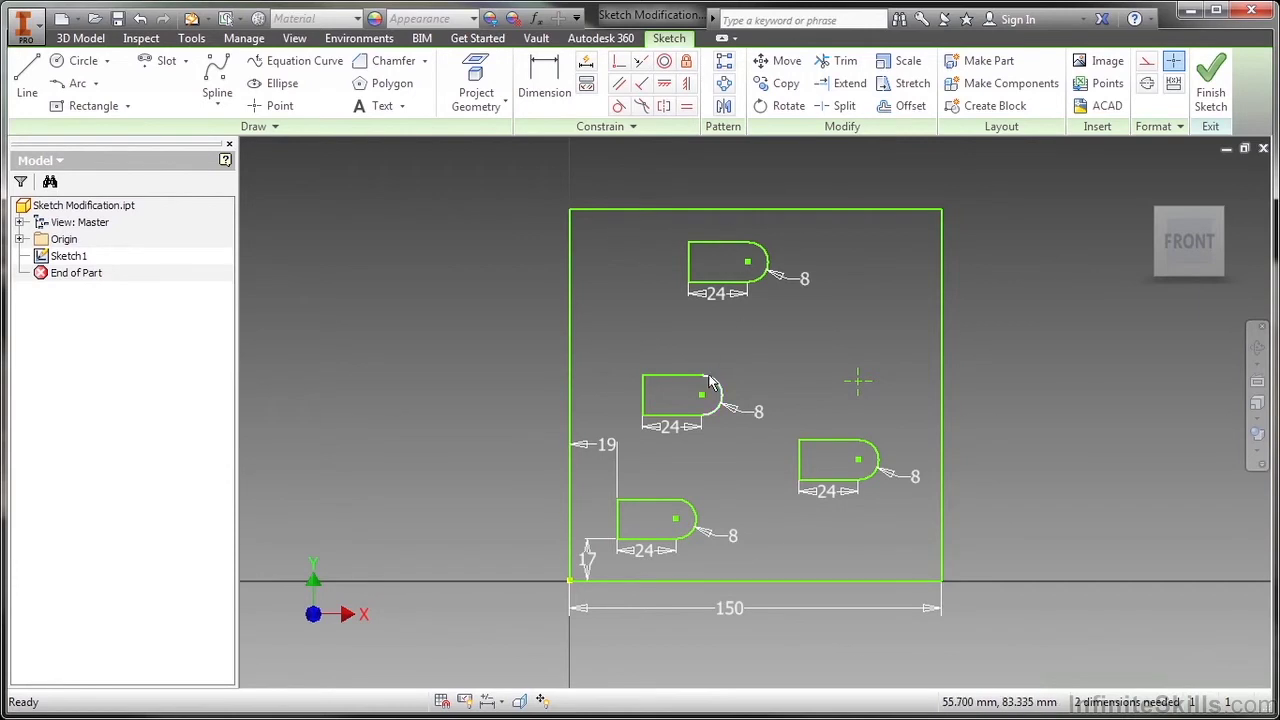
# Step: Rotate the middle slot about its arc centre to stand upright, removing its constraints
pyautogui.click(787, 106)
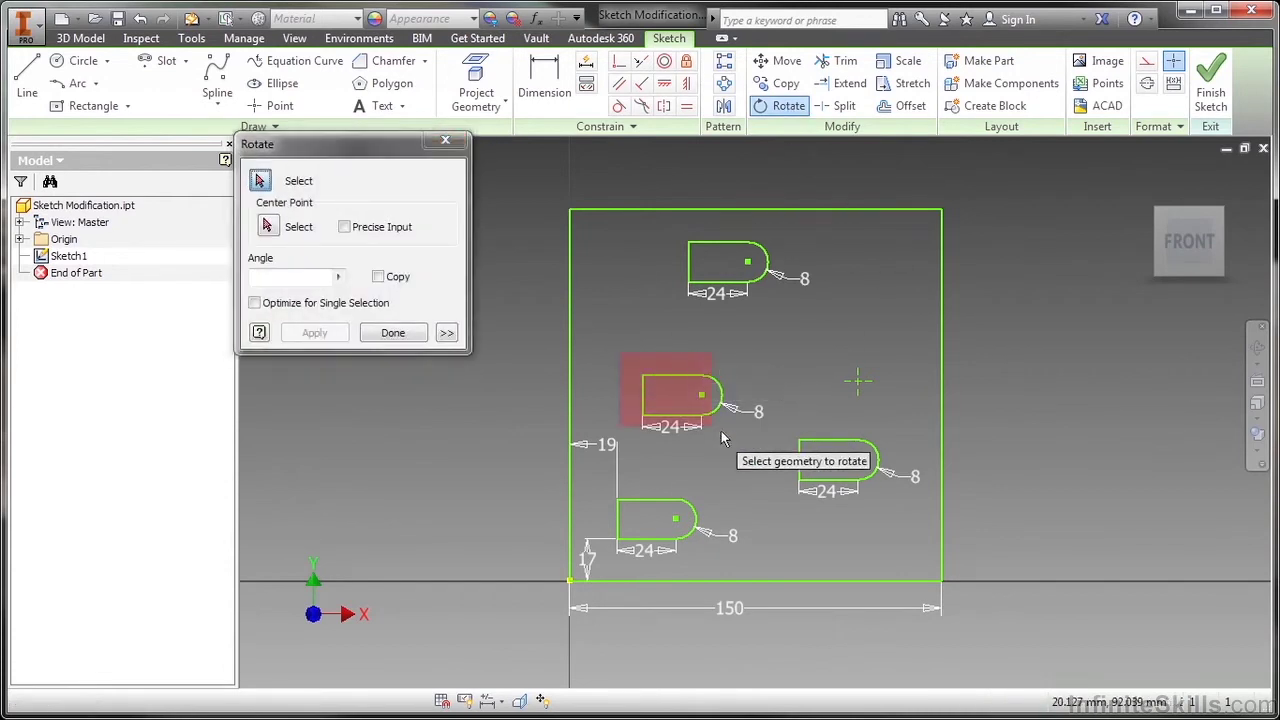
pyautogui.moveTo(721, 431); pyautogui.dragTo(731, 441)
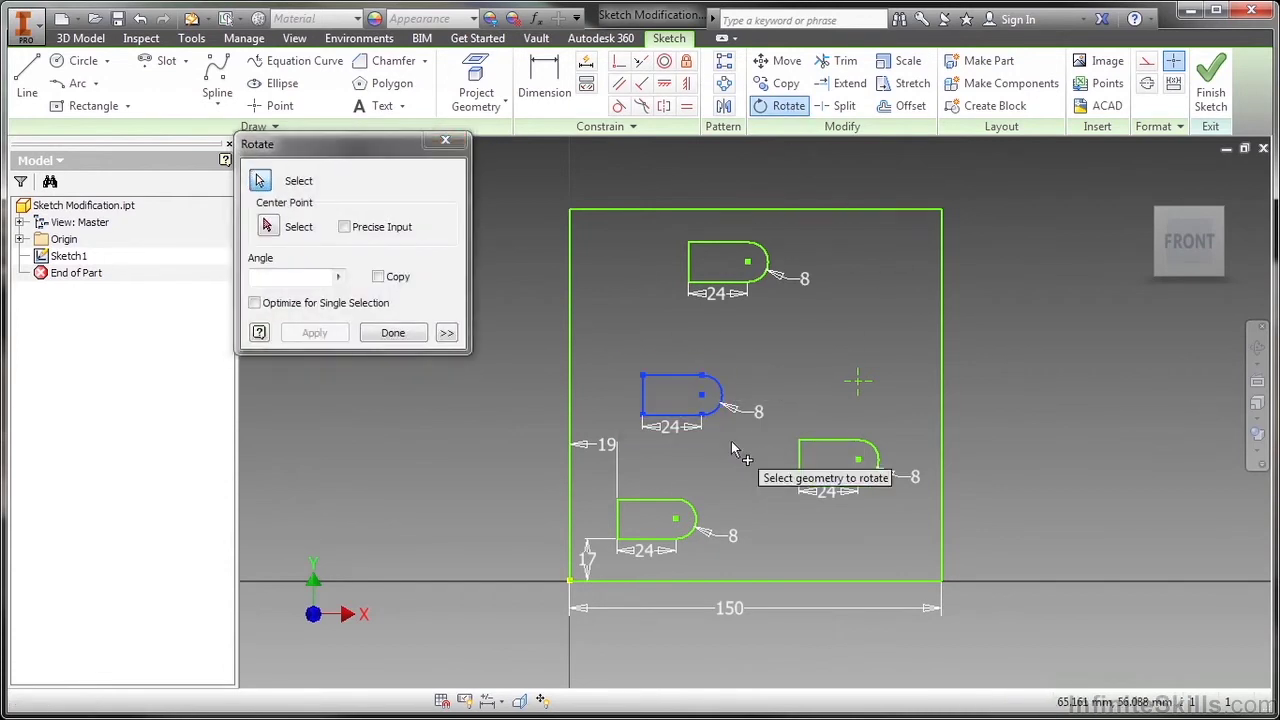
pyautogui.click(269, 227)
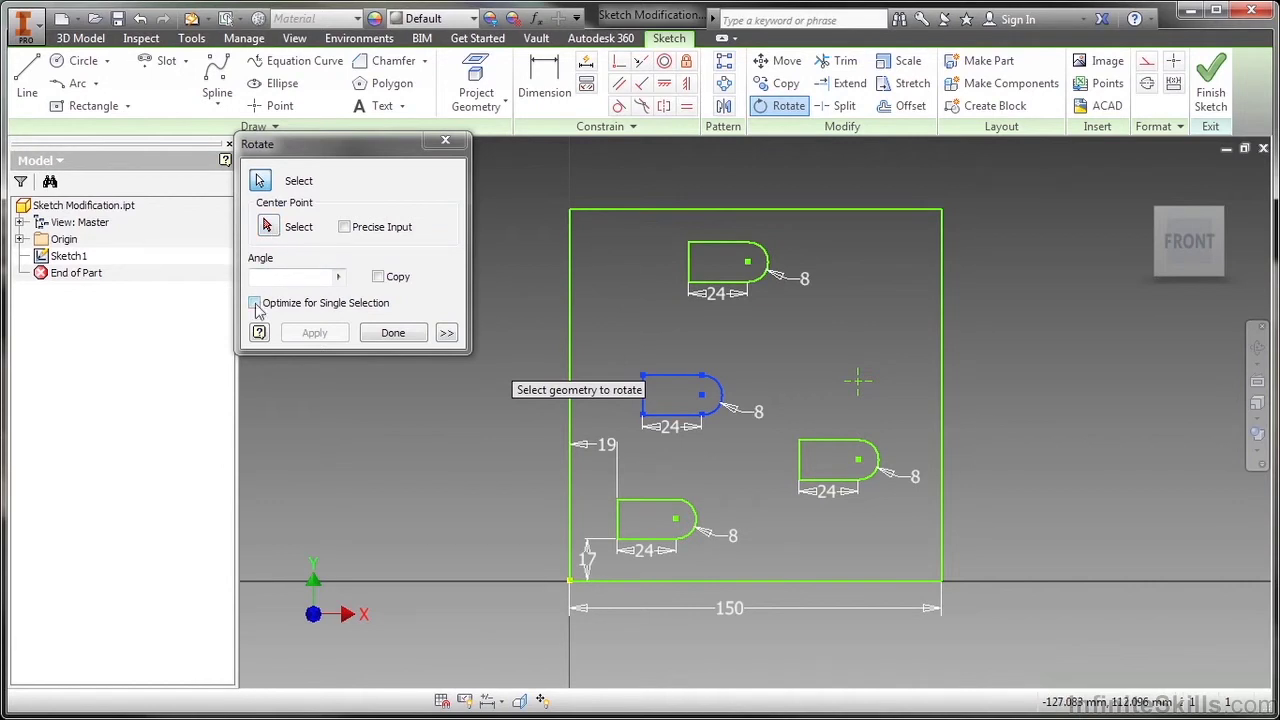
pyautogui.click(268, 228)
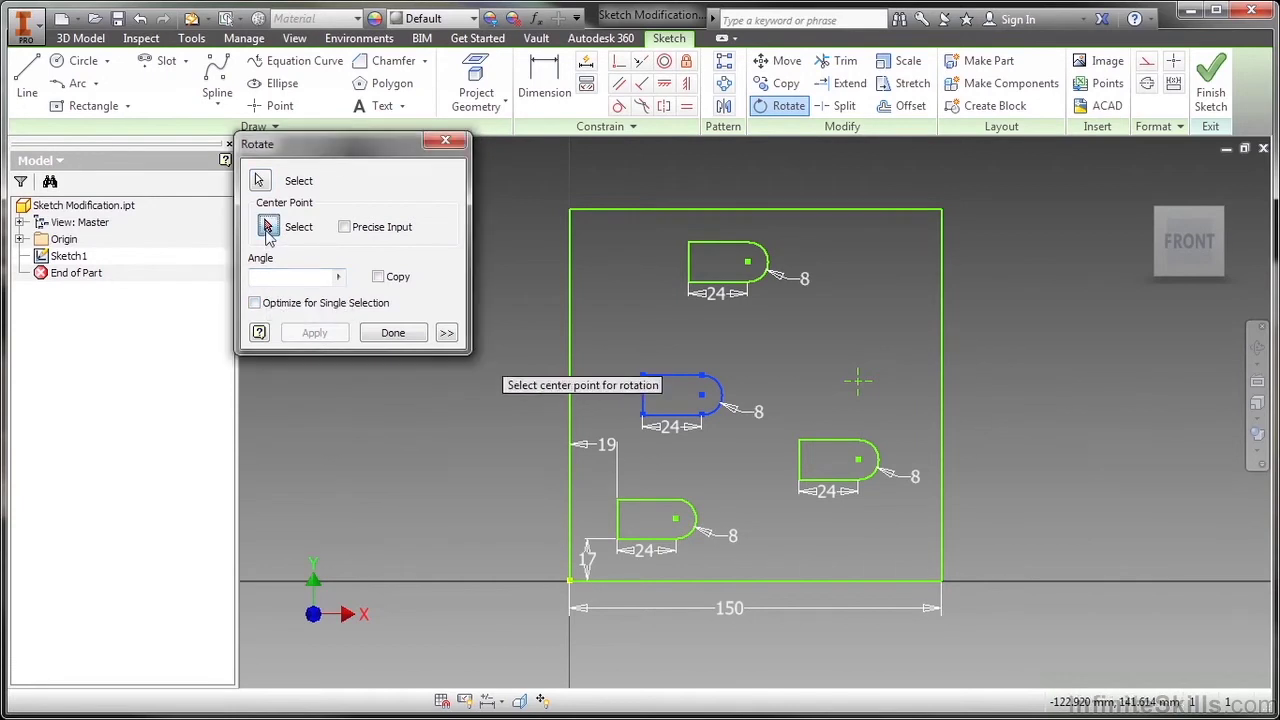
pyautogui.click(703, 395)
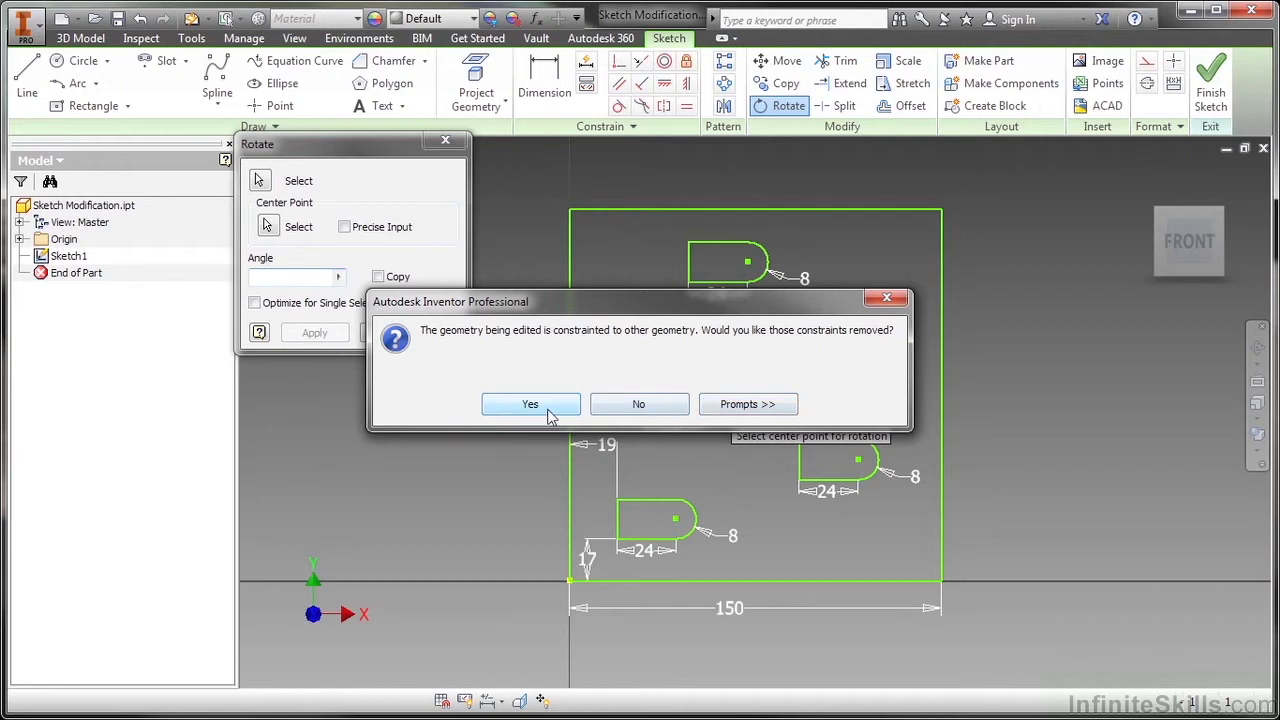
pyautogui.click(548, 413)
pyautogui.click(701, 394)
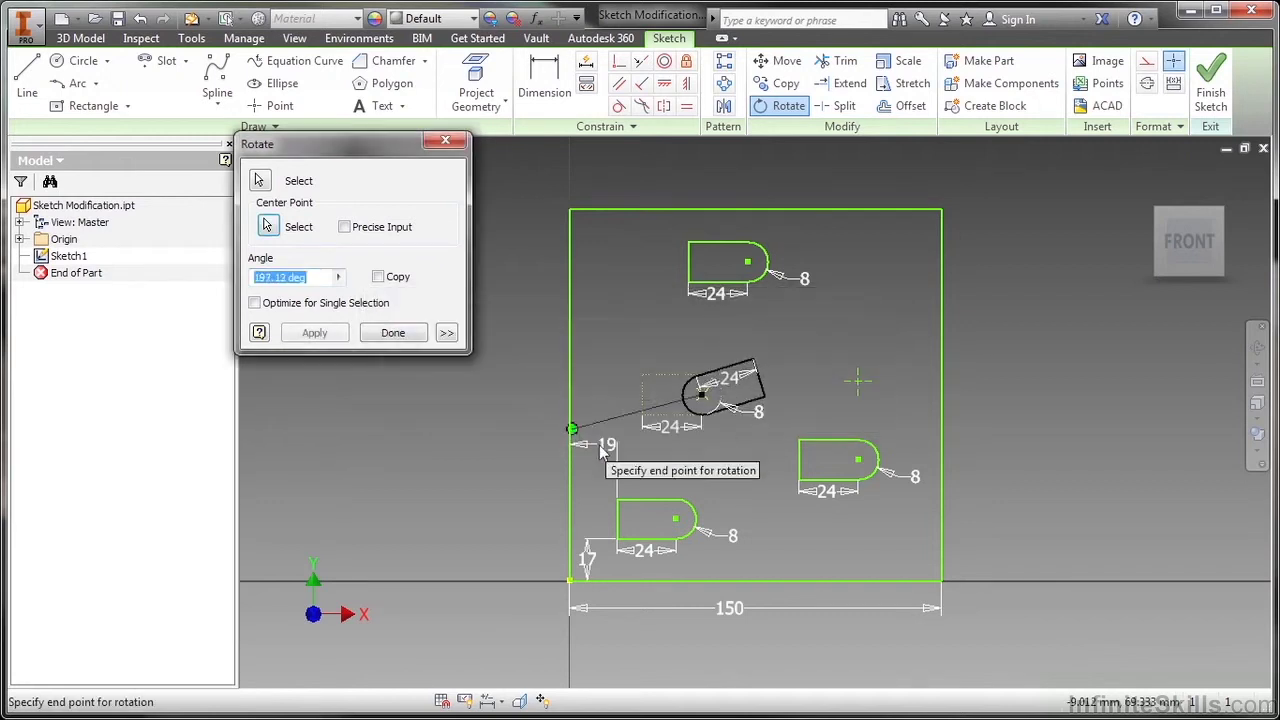
pyautogui.click(698, 443)
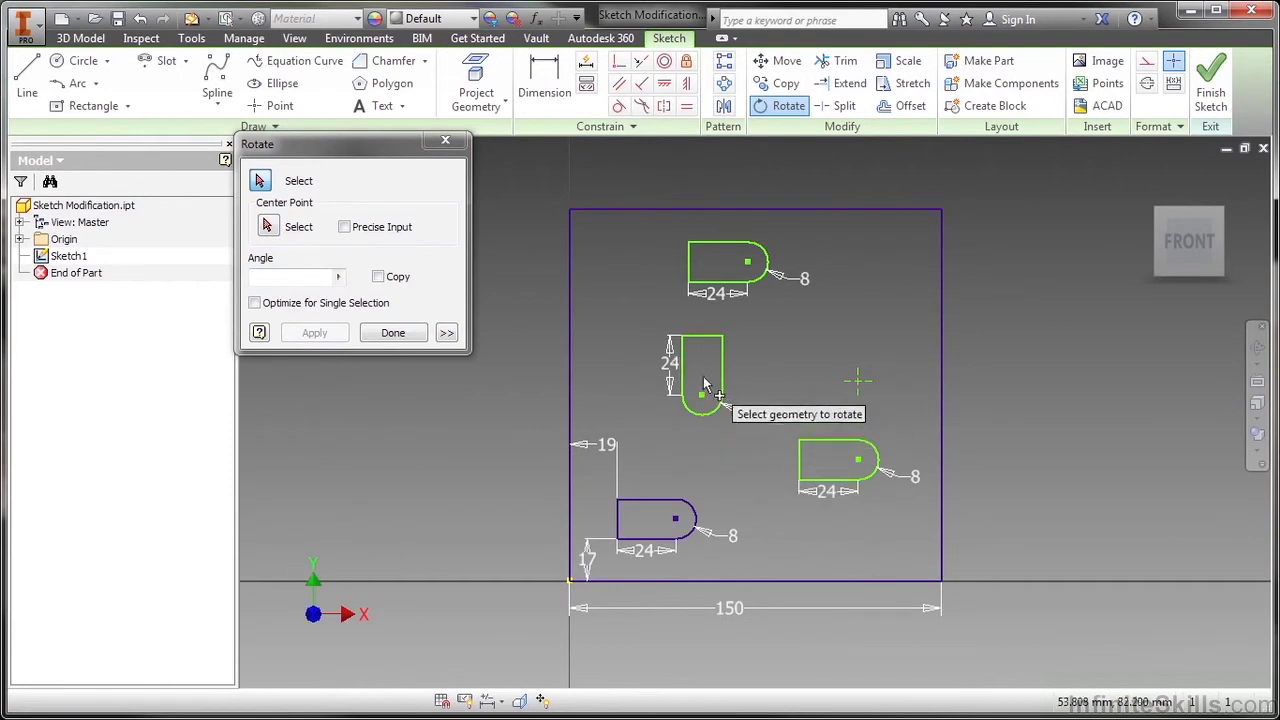
pyautogui.click(412, 334)
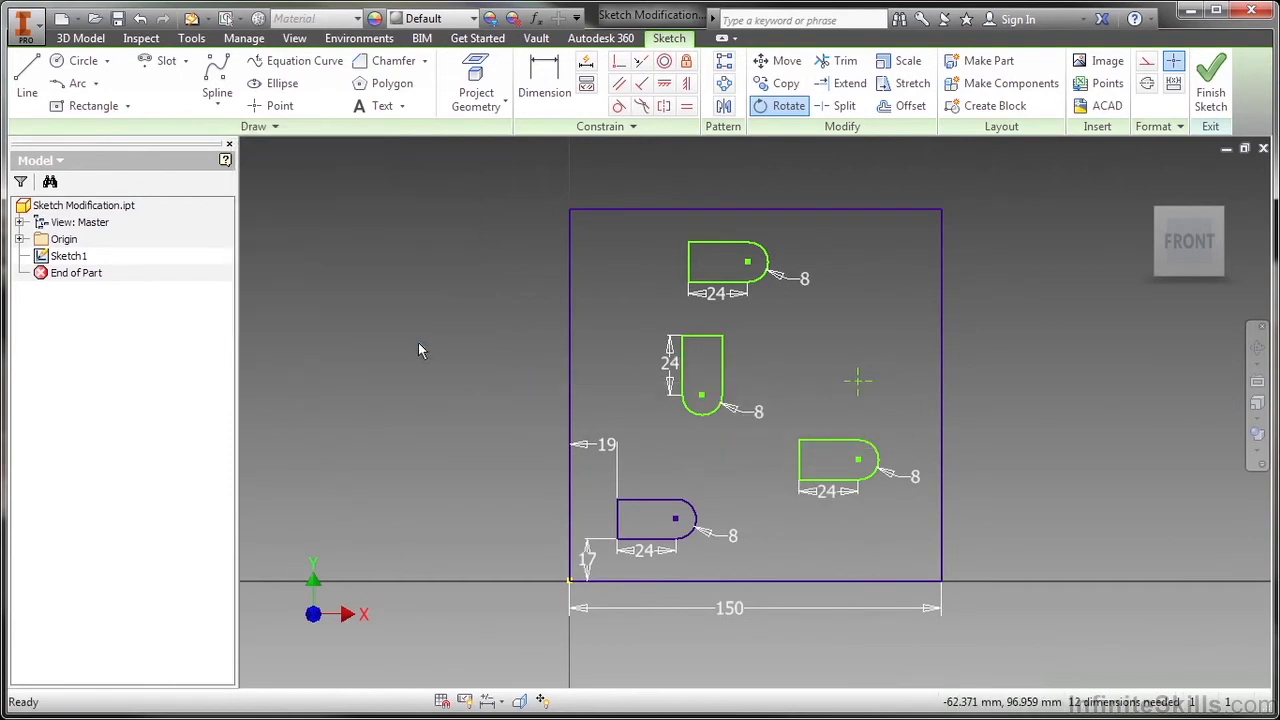
# Step: Scale the top slot by 1.25 about its centre, relaxing dimensions, so it reads 30 by 10
pyautogui.click(905, 63)
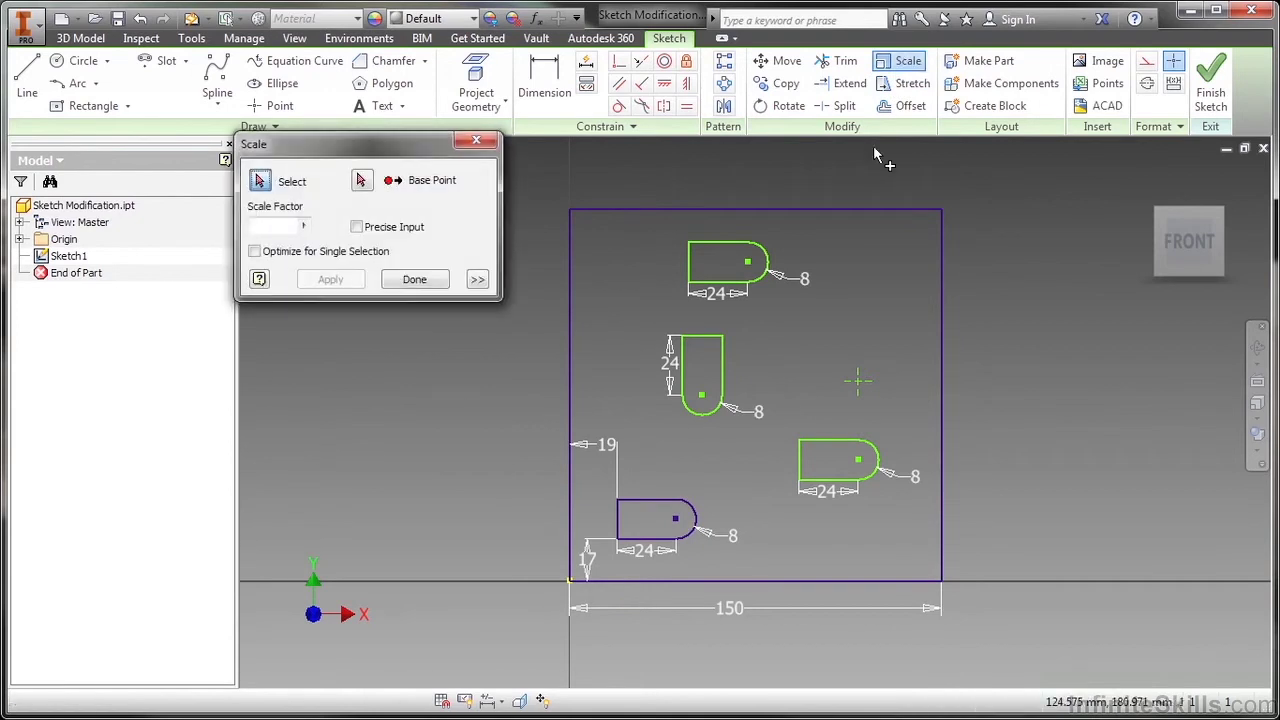
pyautogui.click(787, 303)
pyautogui.click(361, 180)
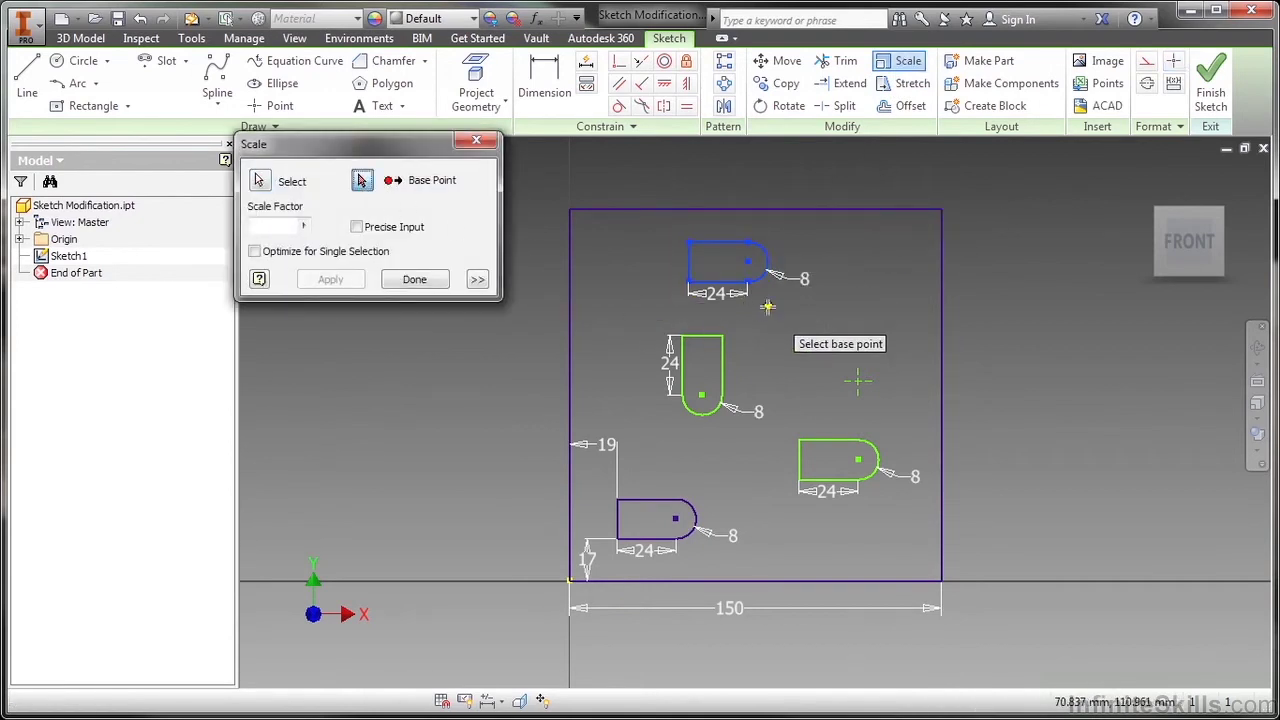
pyautogui.click(747, 262)
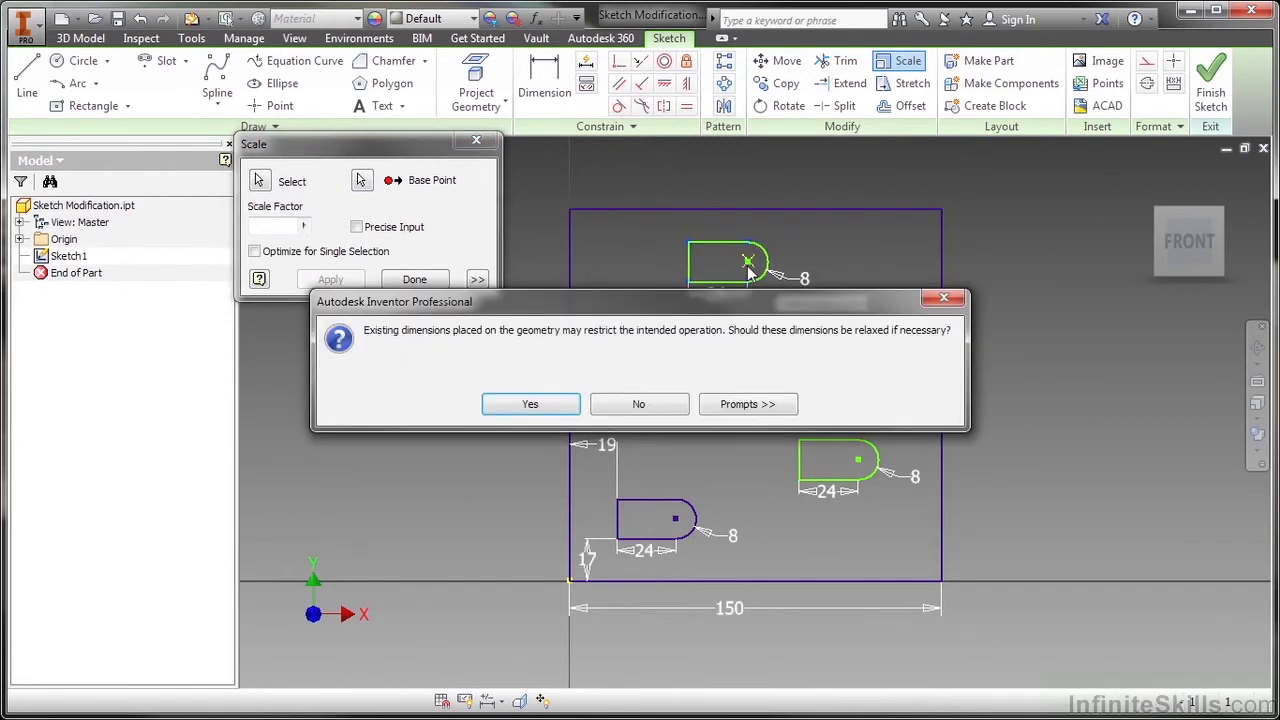
pyautogui.click(563, 406)
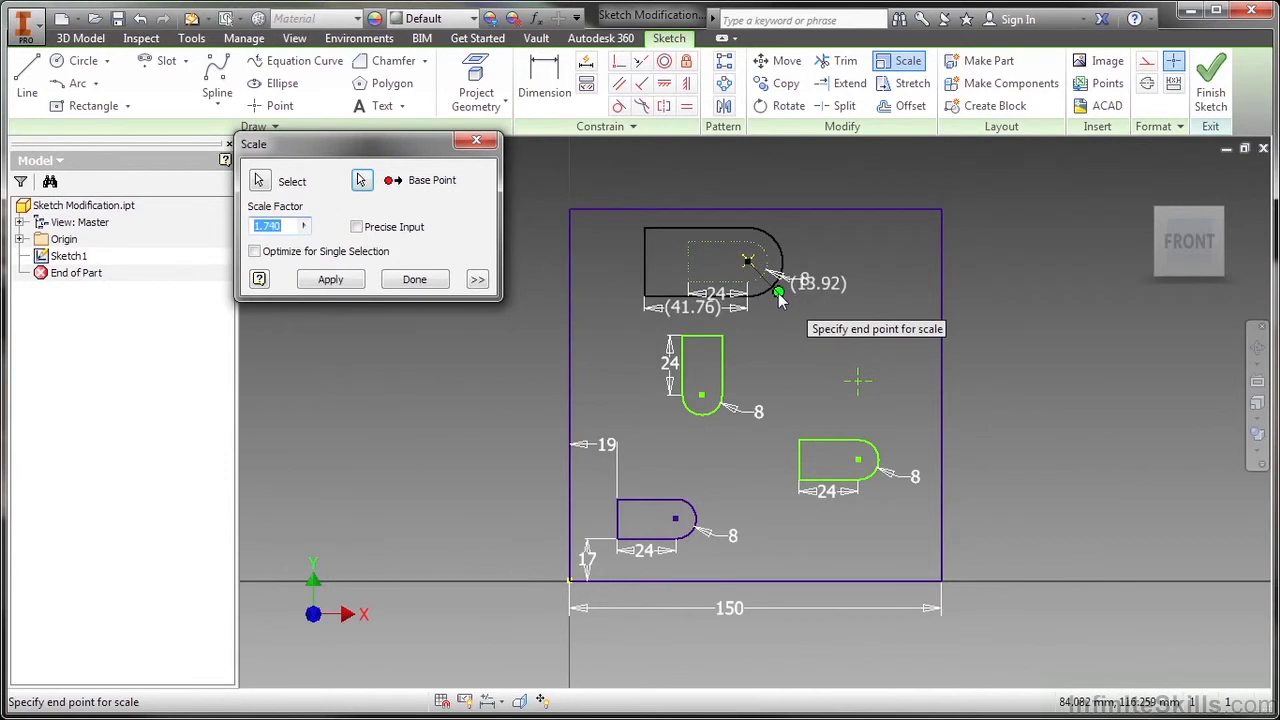
pyautogui.write('1.25')
pyautogui.press('Return')
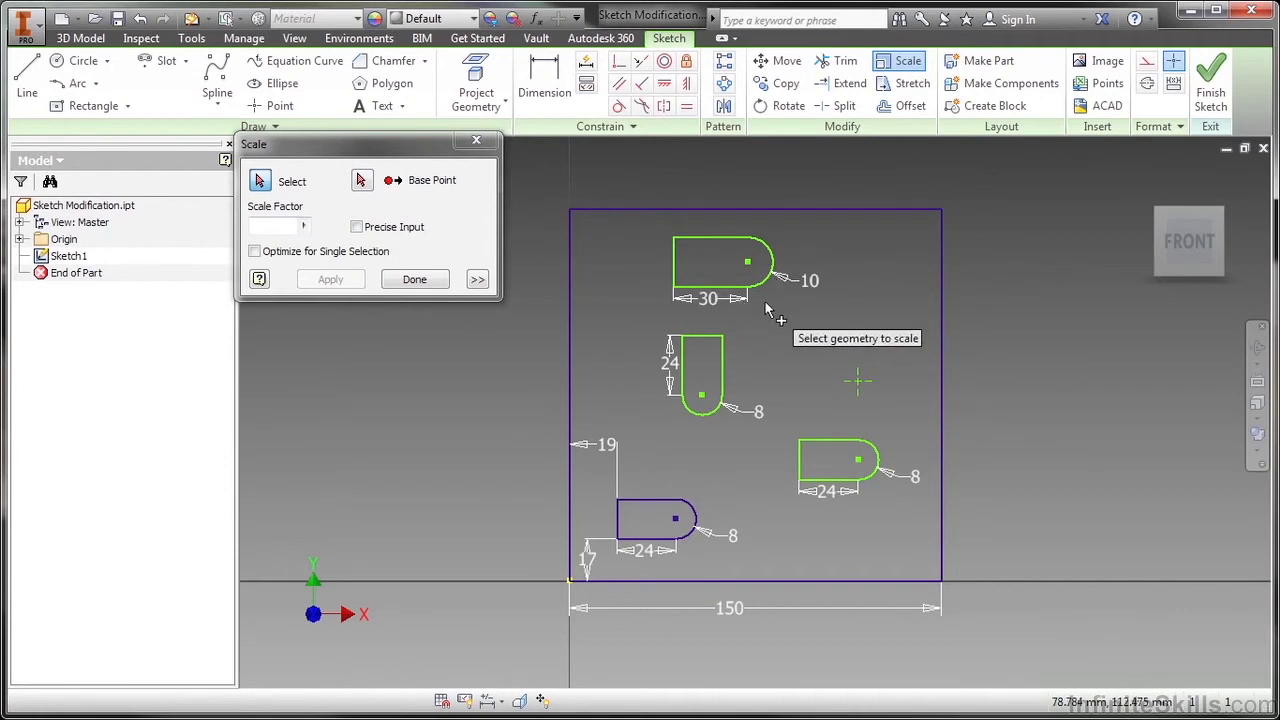
pyautogui.rightClick(765, 302)
# Step: End the Scale command and dismiss the Save Reminder balloon
pyautogui.click(825, 299)
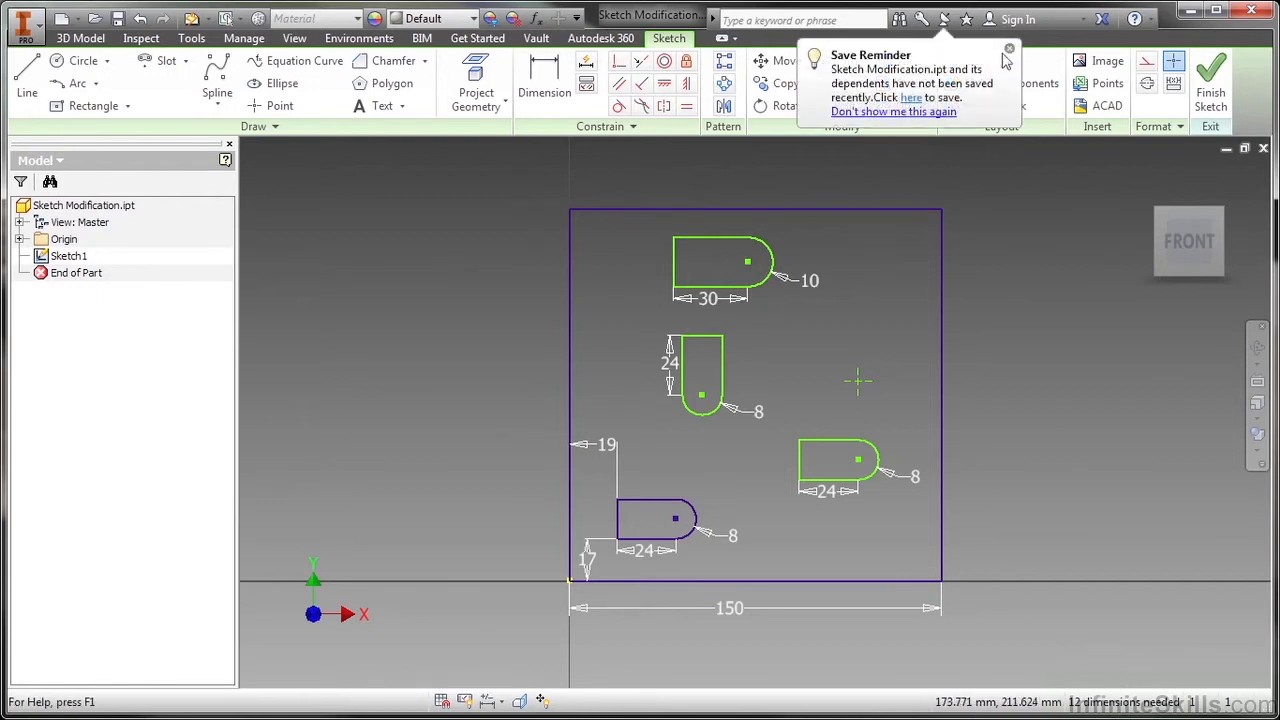
pyautogui.click(1009, 49)
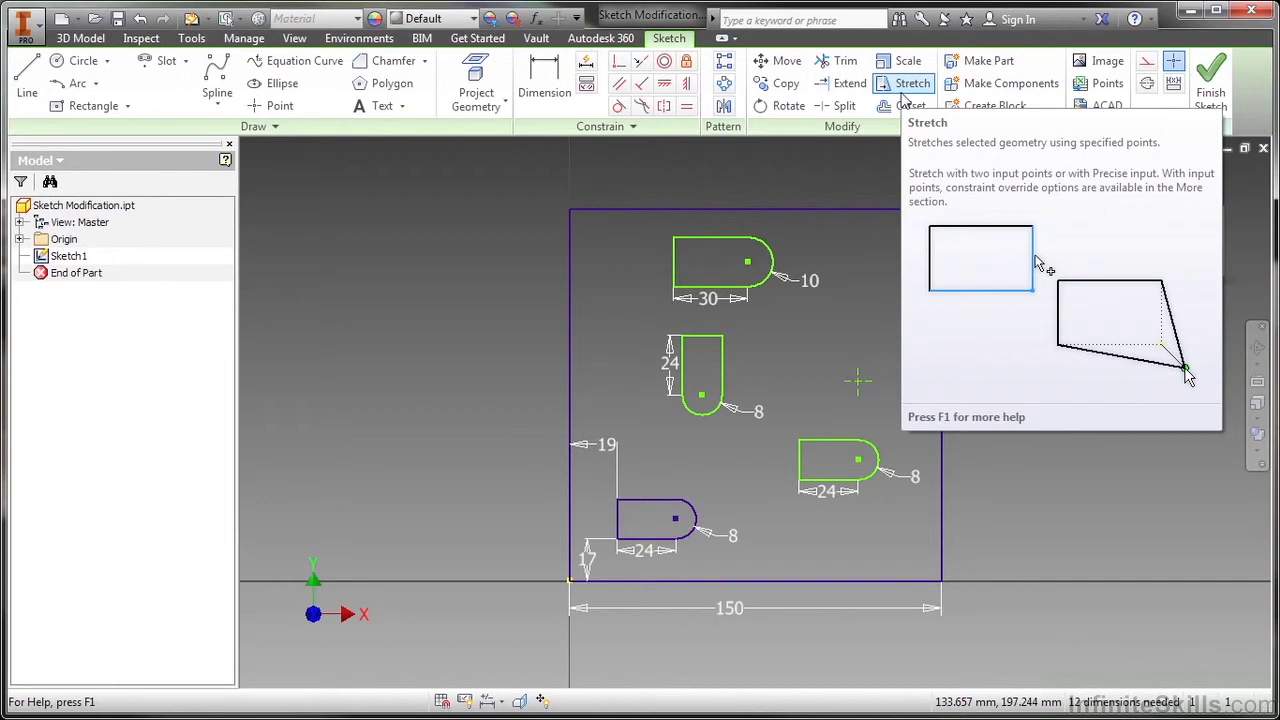
# Step: Stretch the top slot's right end rightward from its centre, making its length 65.194
pyautogui.click(903, 96)
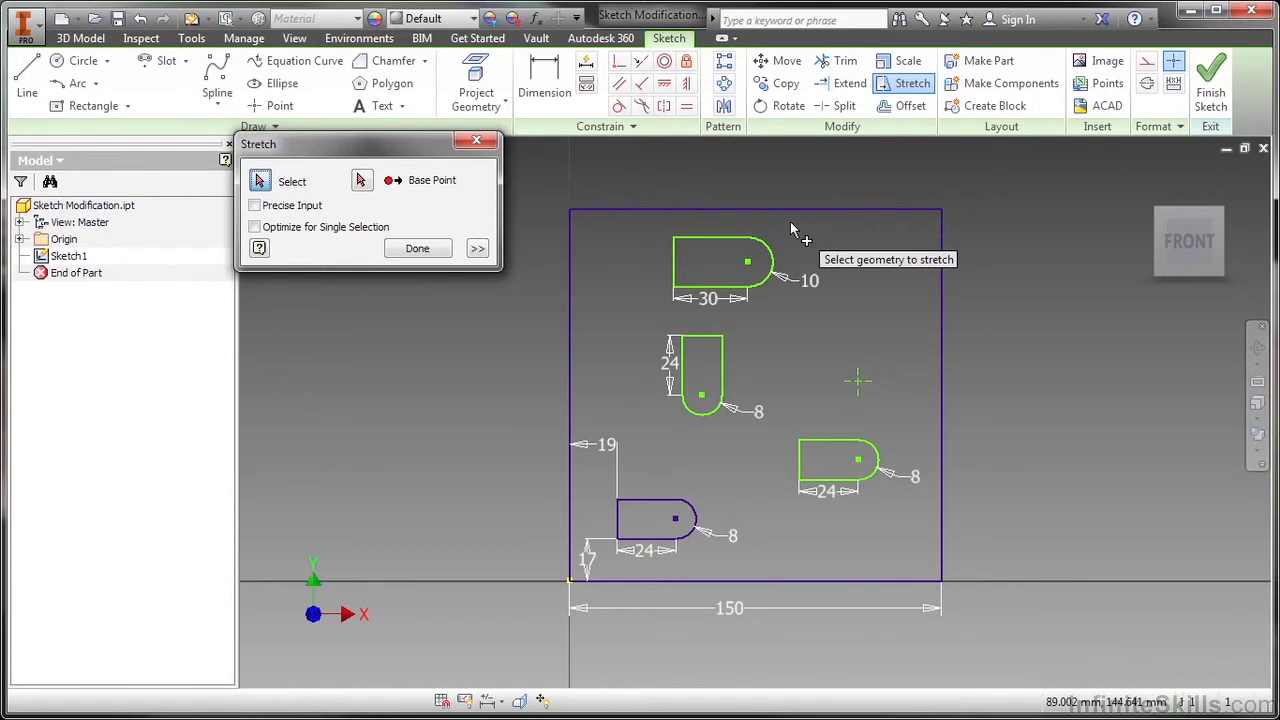
pyautogui.moveTo(775, 221); pyautogui.dragTo(706, 310)
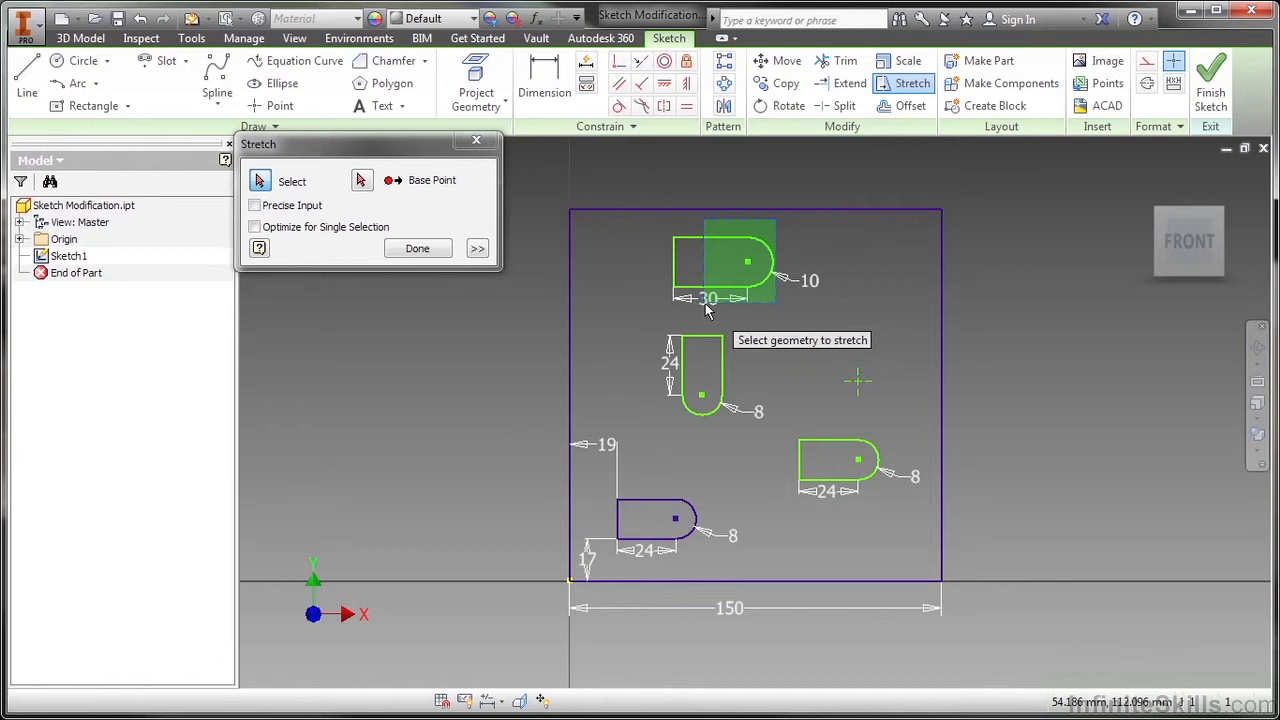
pyautogui.moveTo(706, 311); pyautogui.dragTo(702, 306)
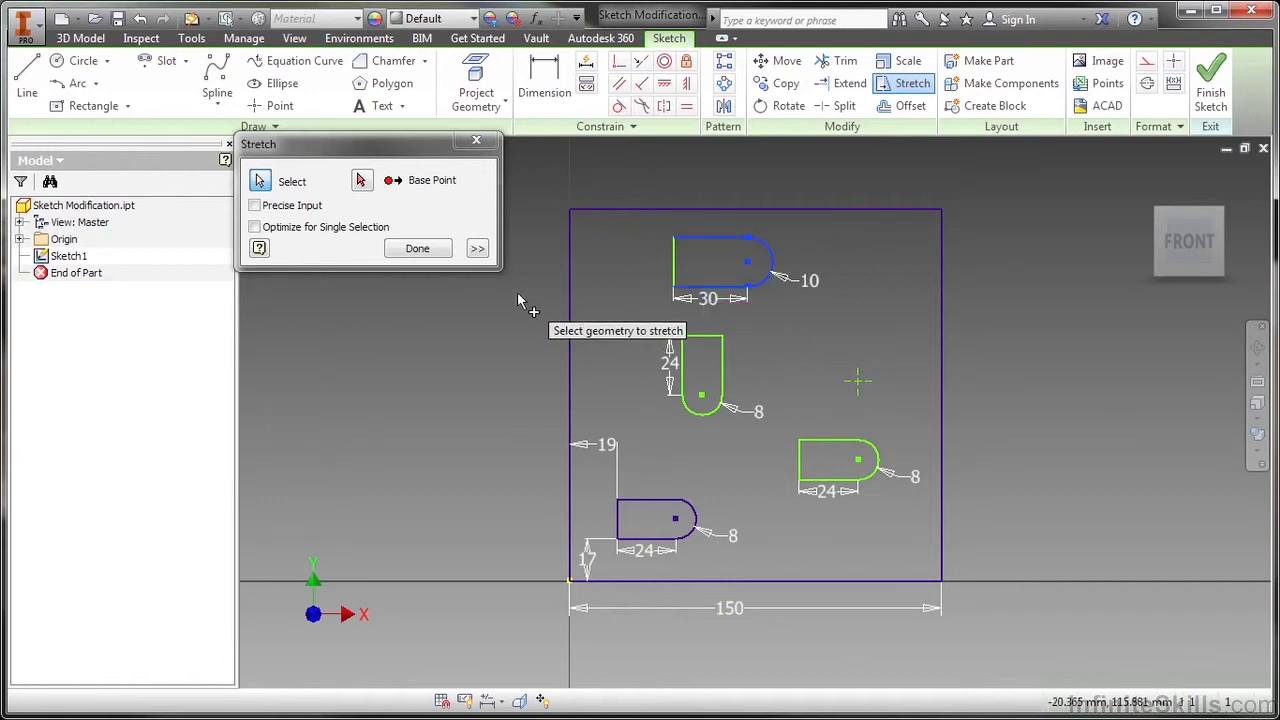
pyautogui.press('Return')
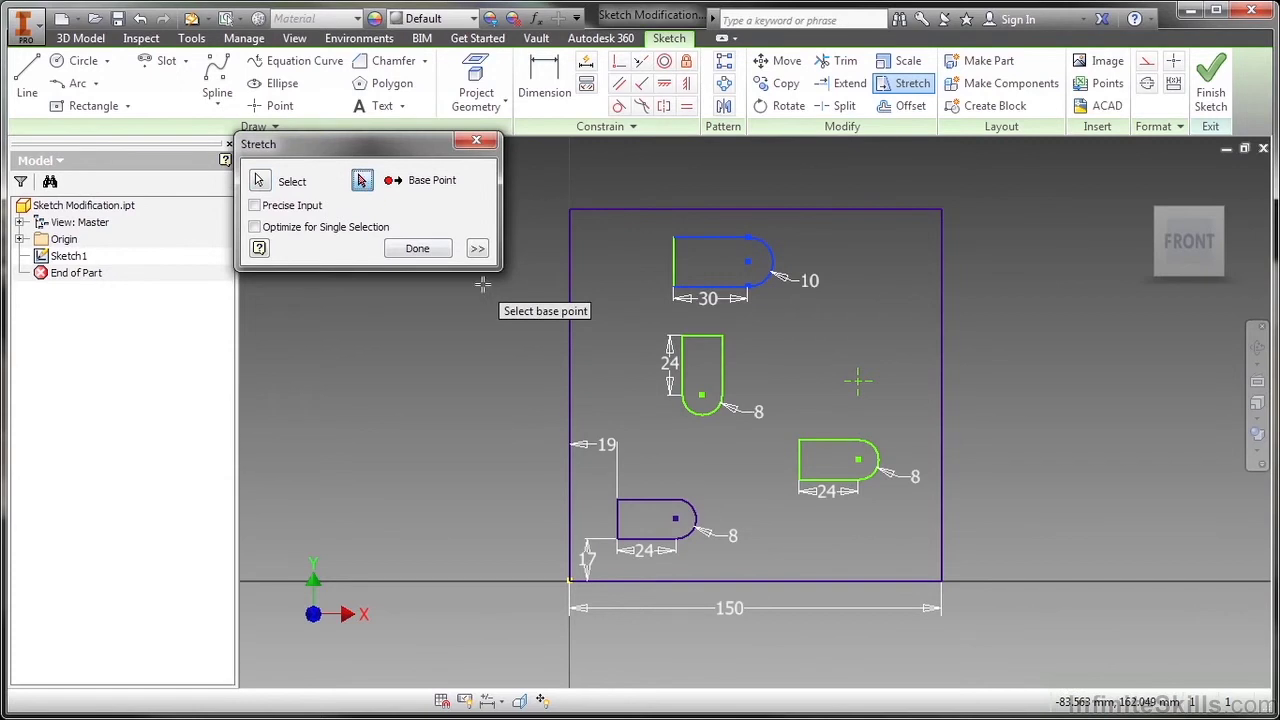
pyautogui.click(748, 262)
pyautogui.click(565, 400)
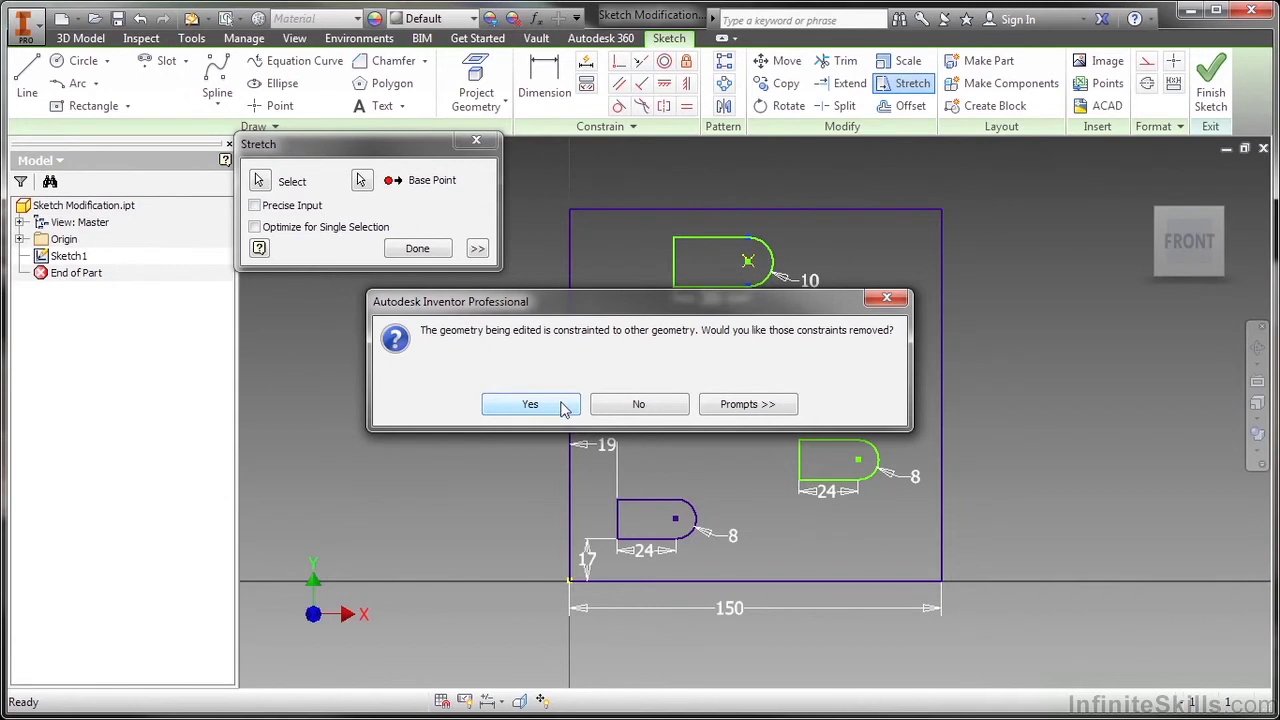
pyautogui.click(563, 408)
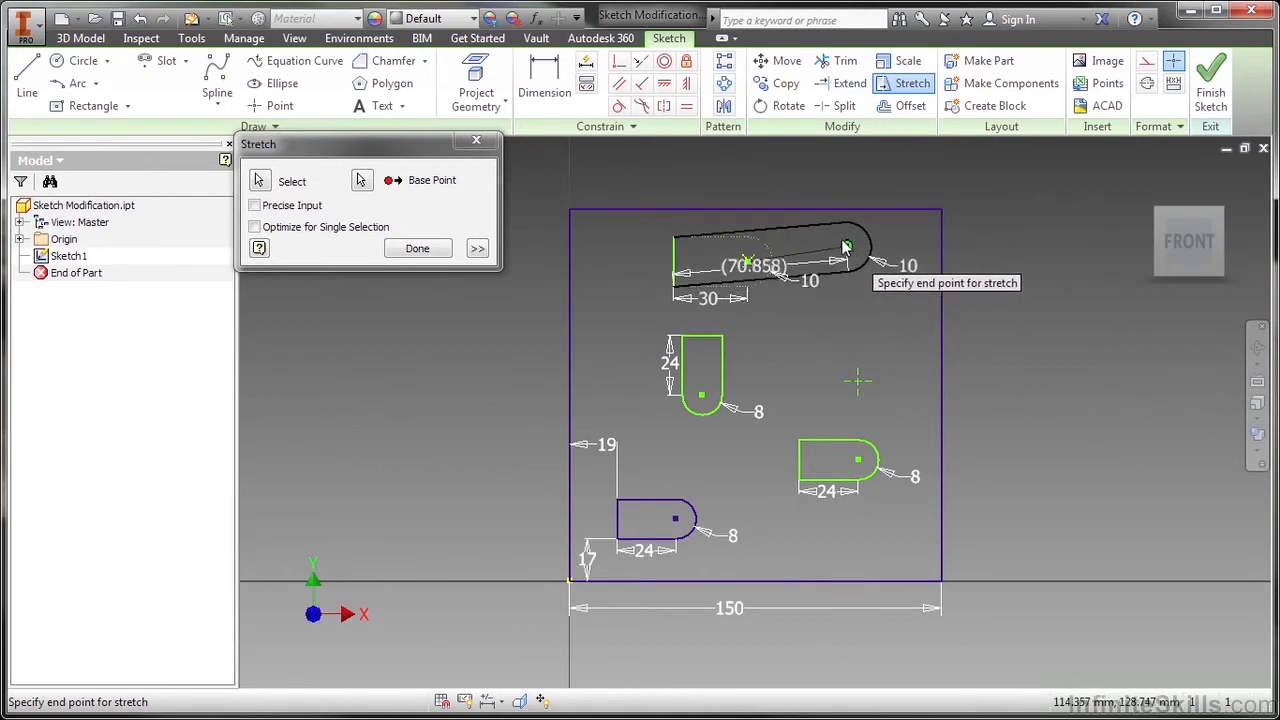
pyautogui.click(836, 263)
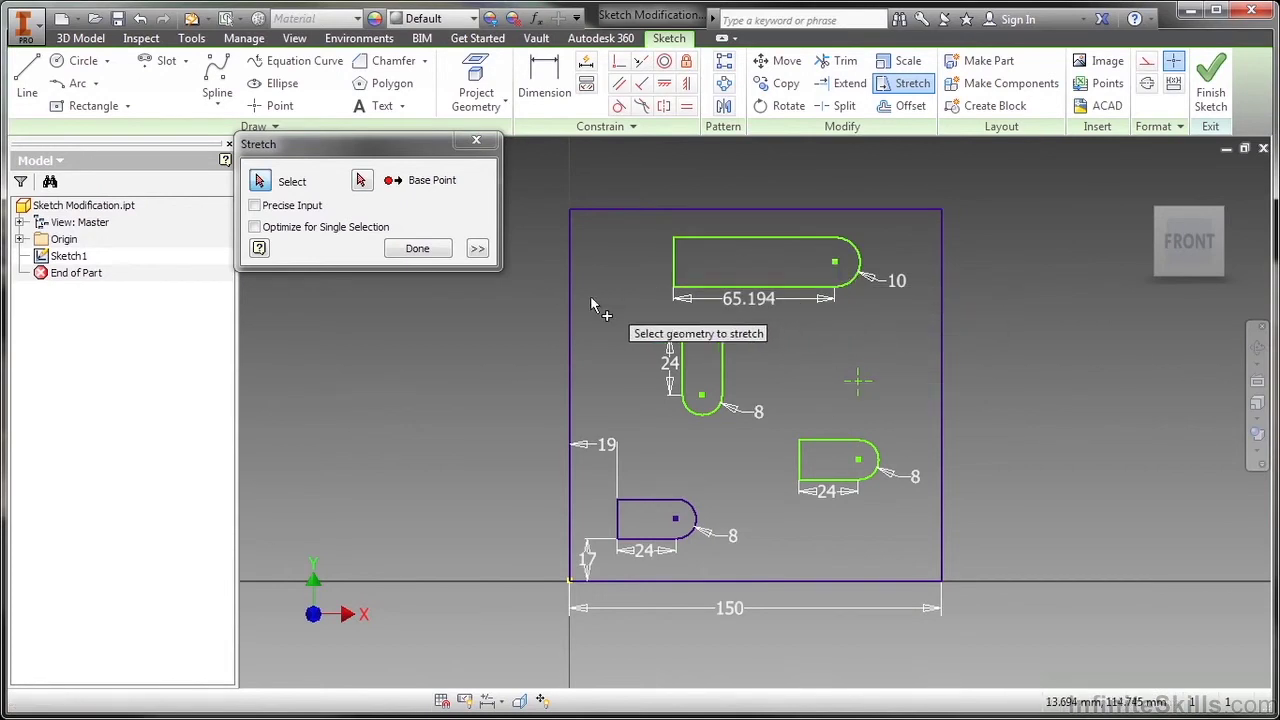
pyautogui.click(432, 249)
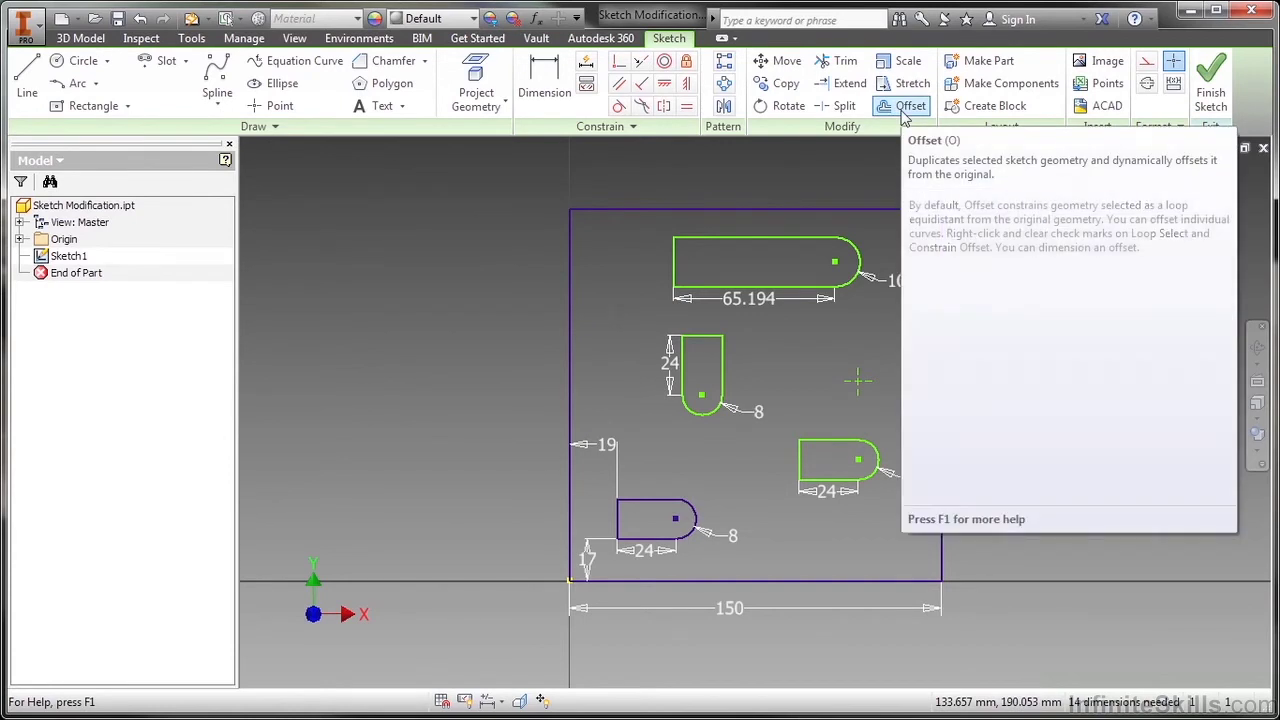
# Step: Offset the slot outline outward
pyautogui.click(902, 113)
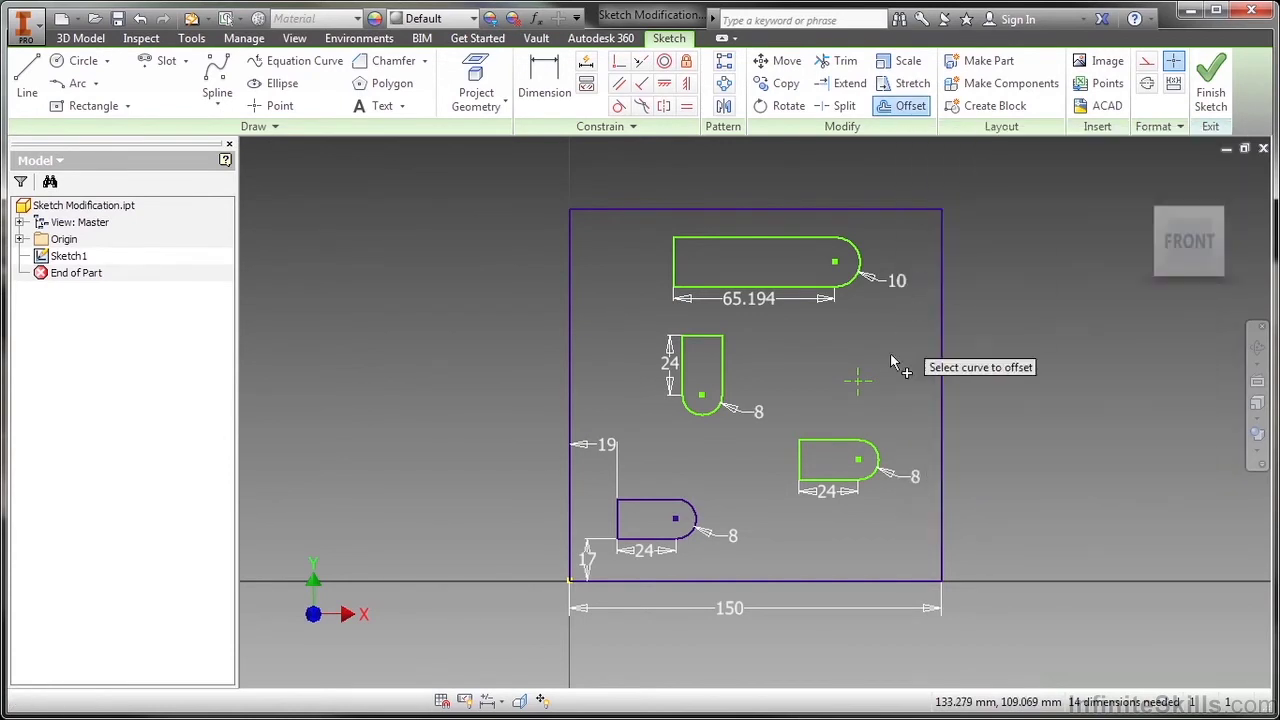
pyautogui.scroll(-5, 866, 505)
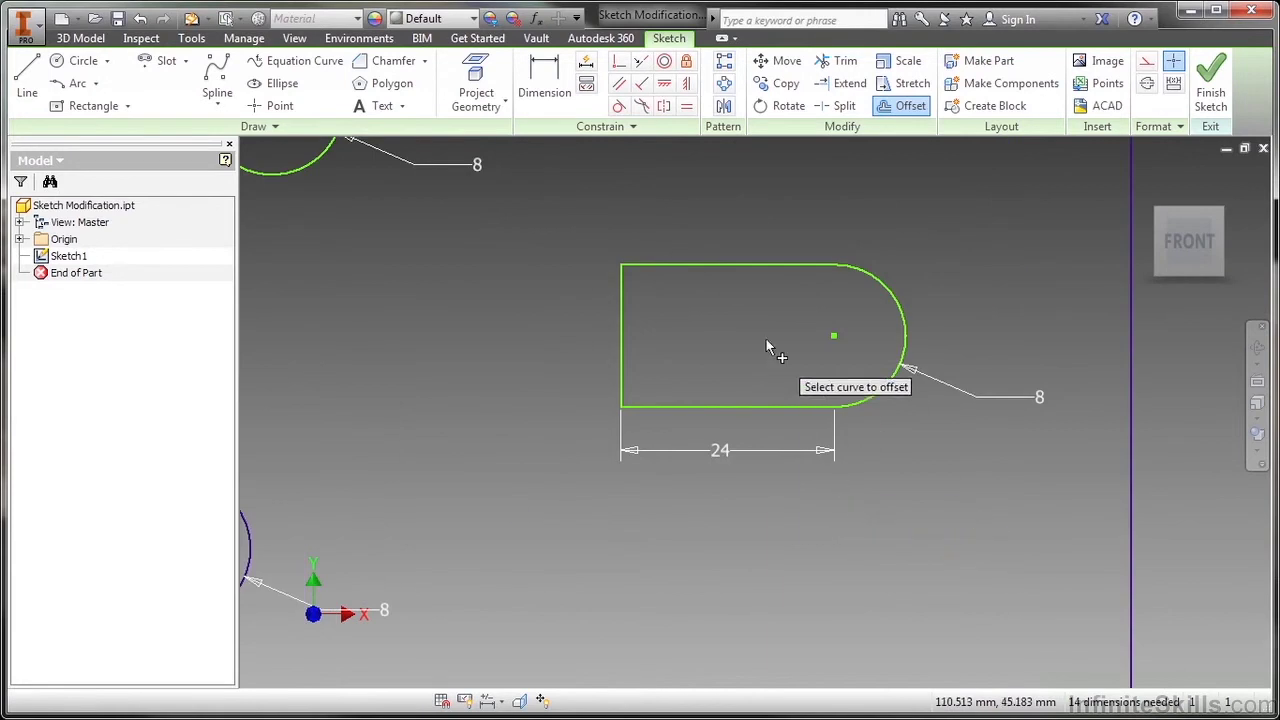
pyautogui.moveTo(766, 339)
pyautogui.mouseDown(button='middle')
pyautogui.moveTo(708, 469)
pyautogui.moveTo(677, 391)
pyautogui.mouseUp(button='middle')
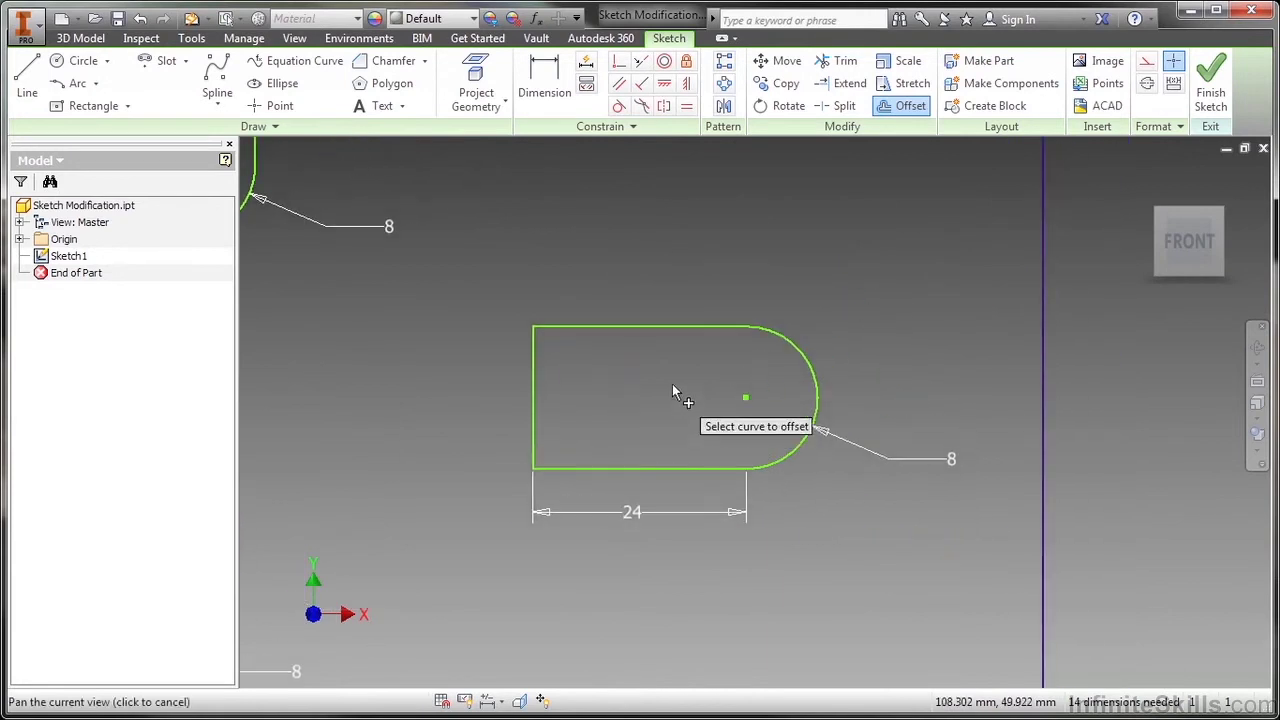
pyautogui.click(660, 326)
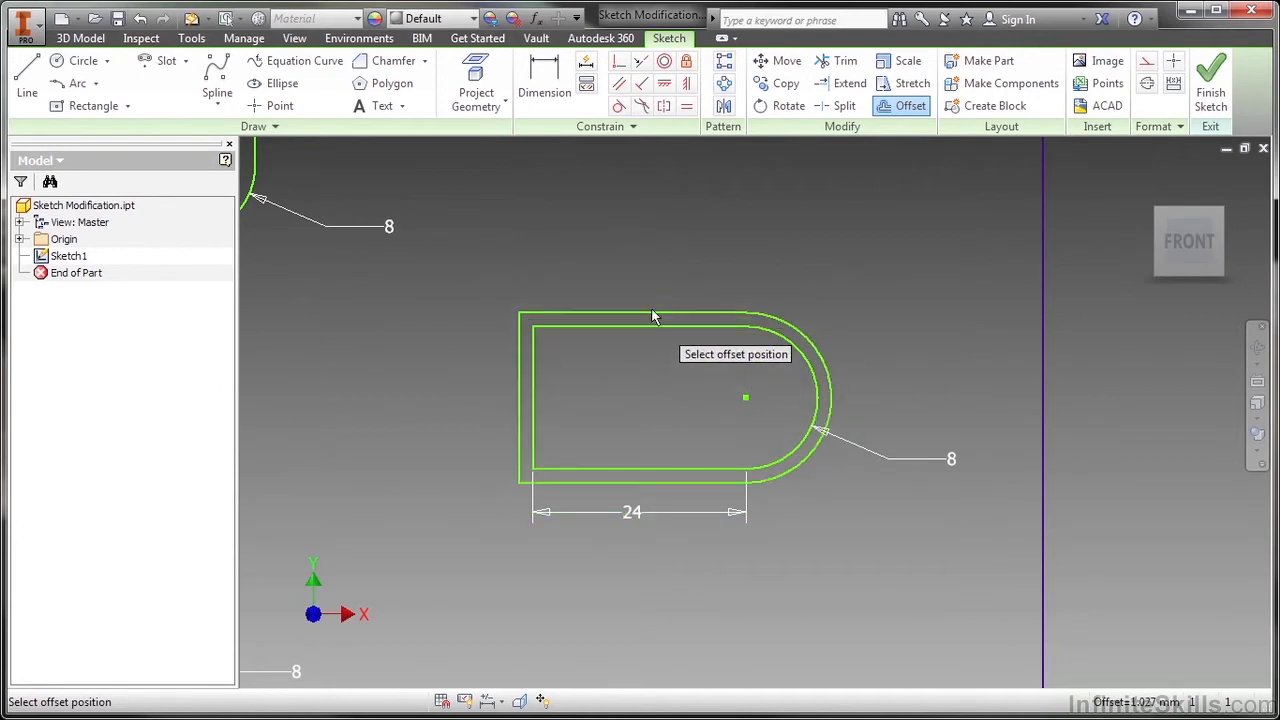
pyautogui.rightClick(640, 400)
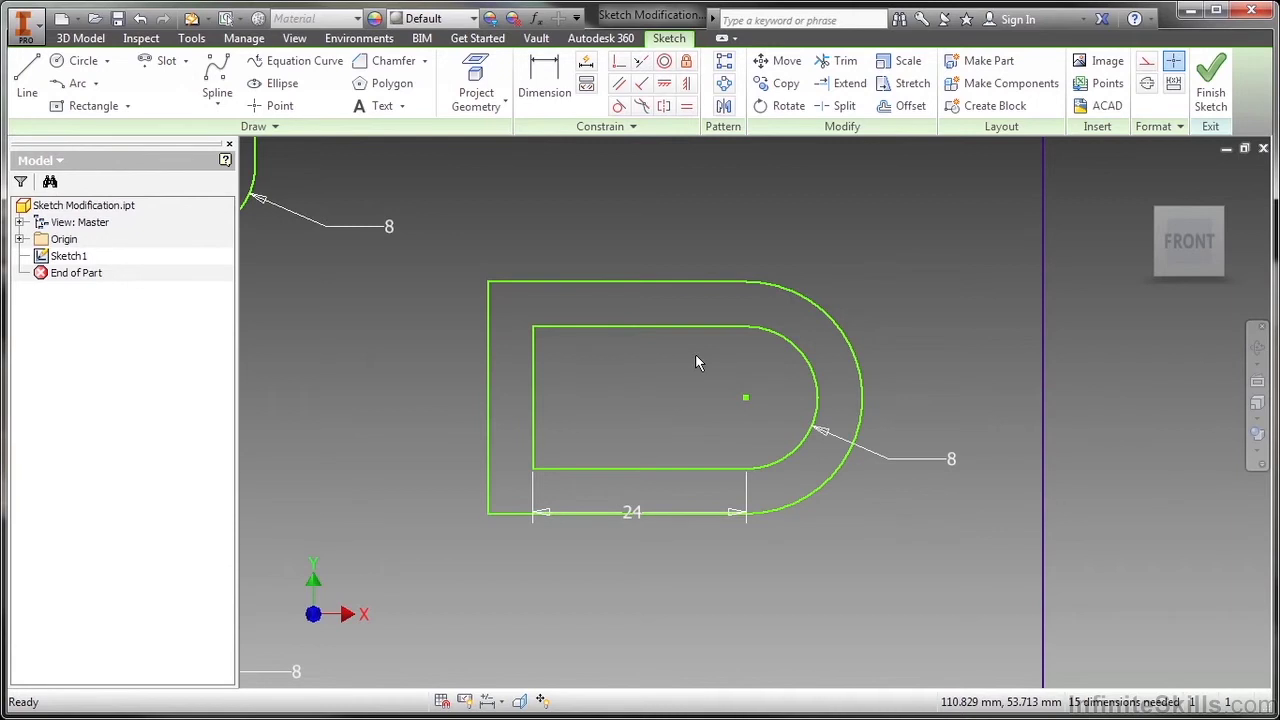
# Step: Dimension the gap between the outer and inner top lines as 5
pyautogui.press('d')
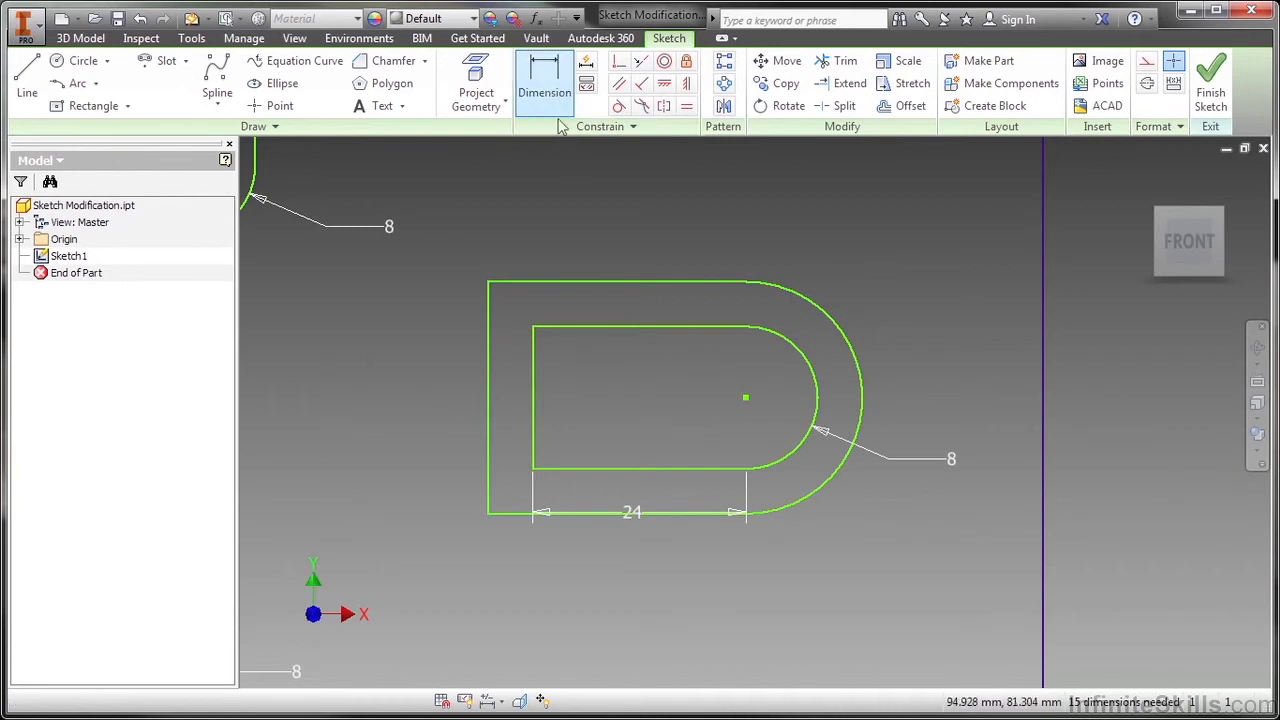
pyautogui.click(627, 281)
pyautogui.click(623, 326)
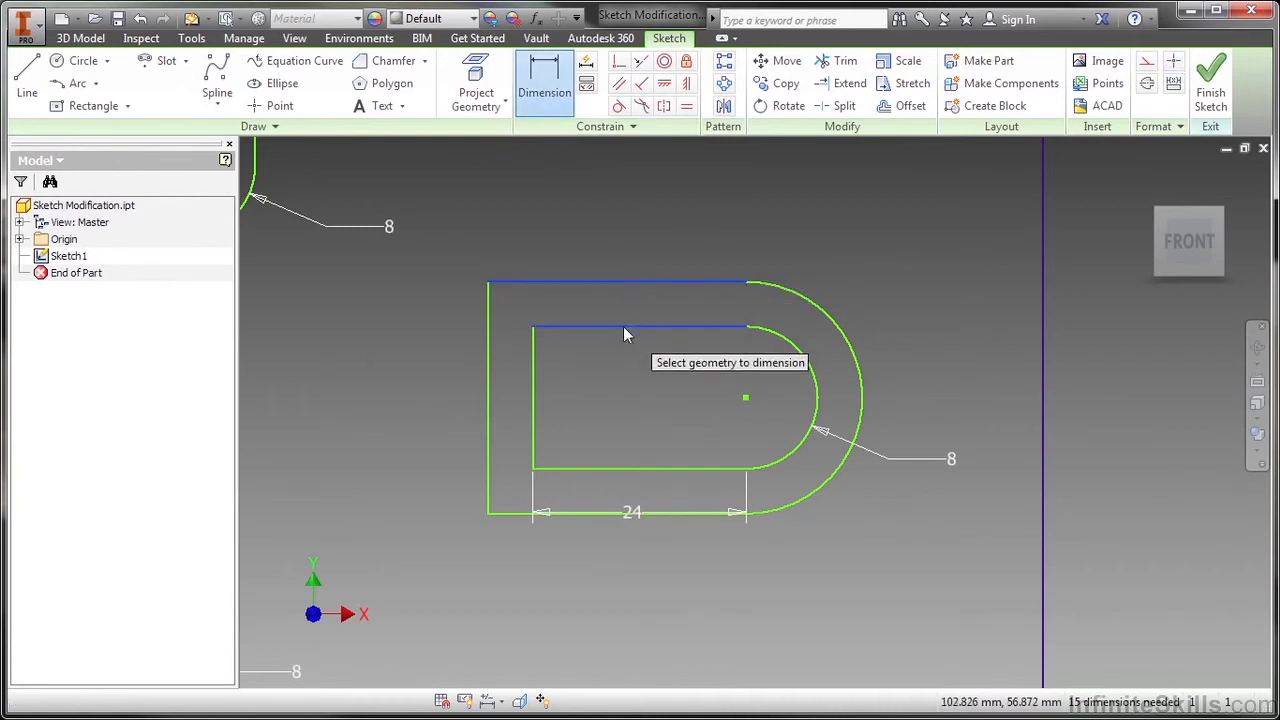
pyautogui.click(620, 390)
pyautogui.write('5')
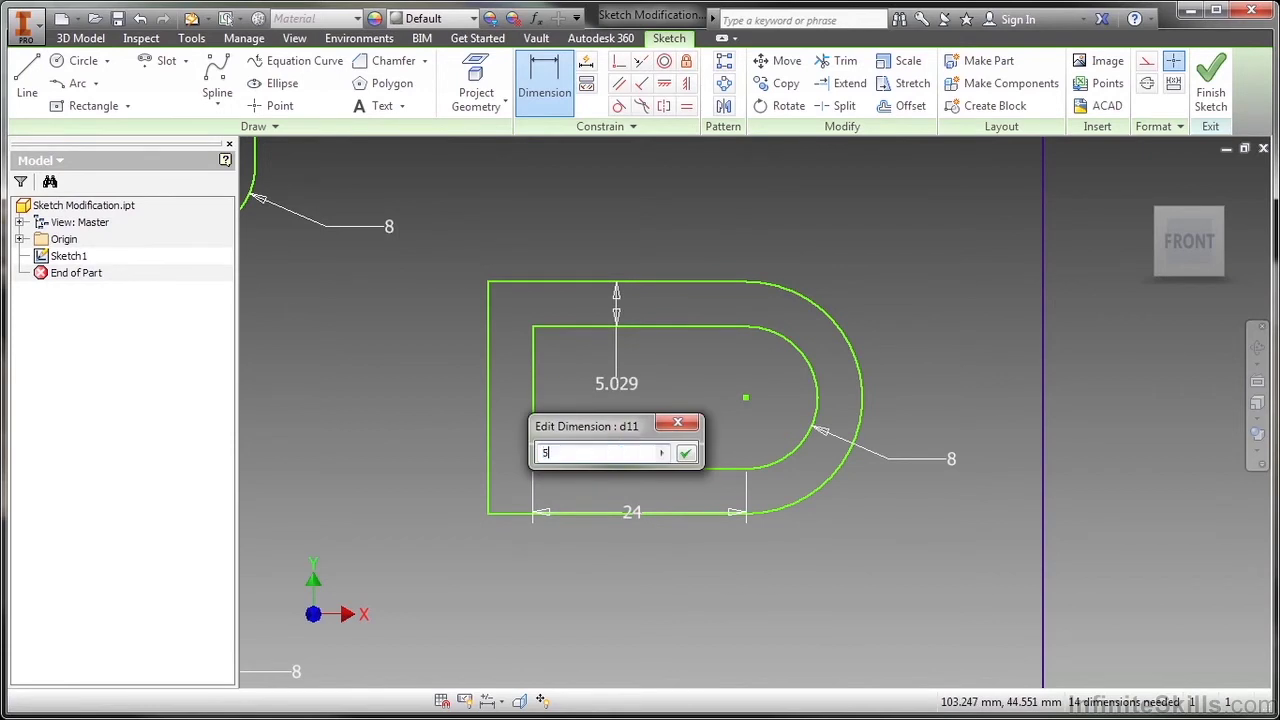
pyautogui.press('Return')
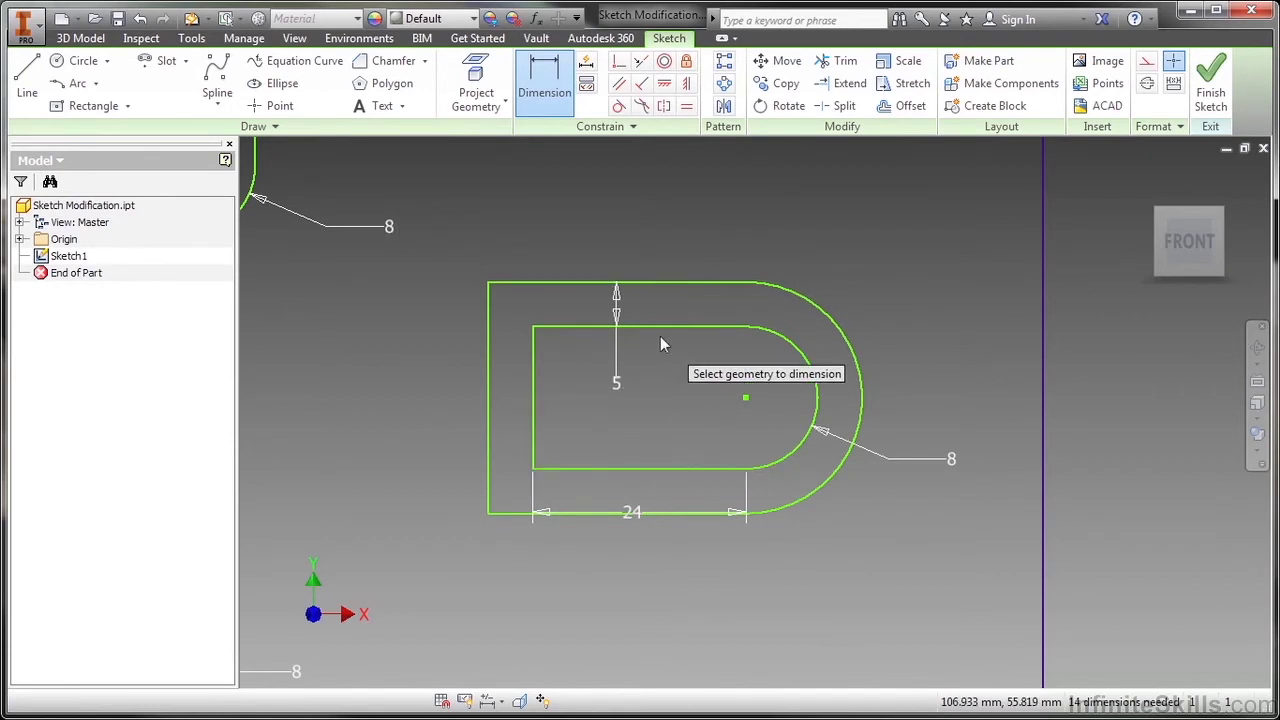
# Step: Undo the offset changes until only the original 24 × 8 slot remains
pyautogui.press('Escape')
pyautogui.rightClick(665, 363)
pyautogui.click(615, 360)
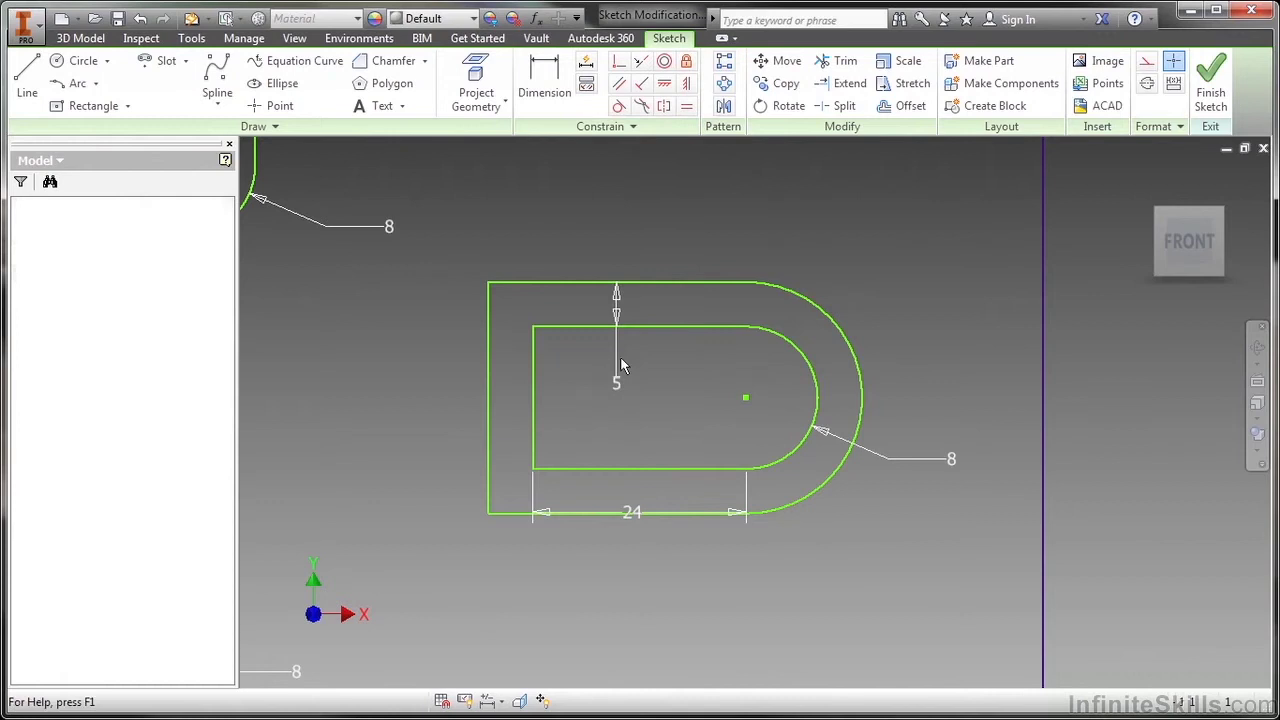
pyautogui.rightClick(660, 364)
pyautogui.click(620, 366)
pyautogui.rightClick(647, 365)
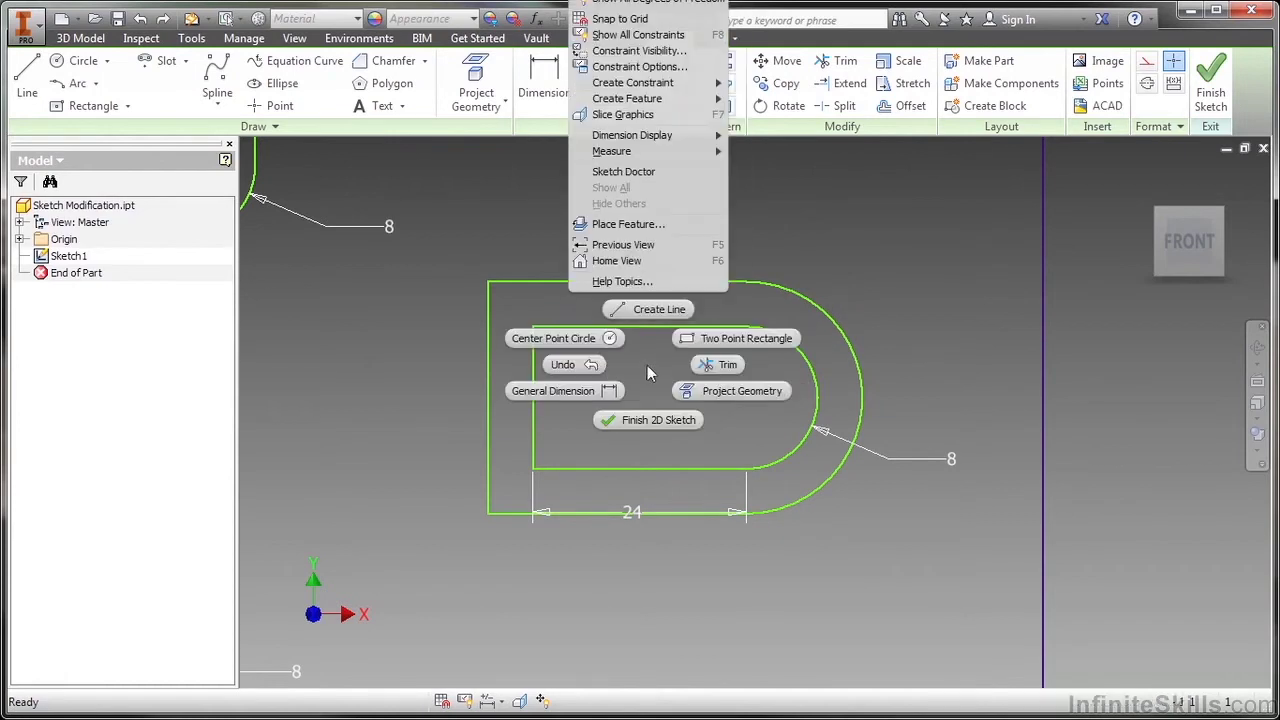
pyautogui.click(588, 366)
# Step: Offset only the slot's top and left lines outward, with Loop Select turned off
pyautogui.click(903, 105)
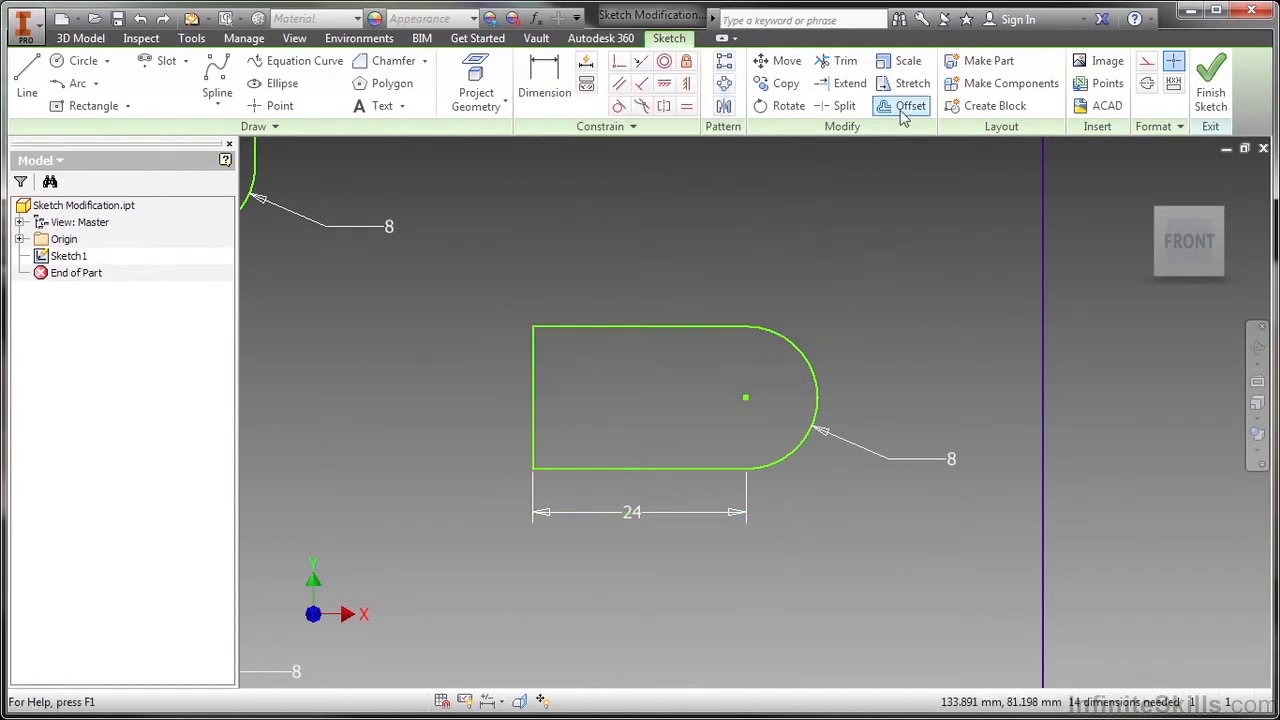
pyautogui.rightClick(640, 269)
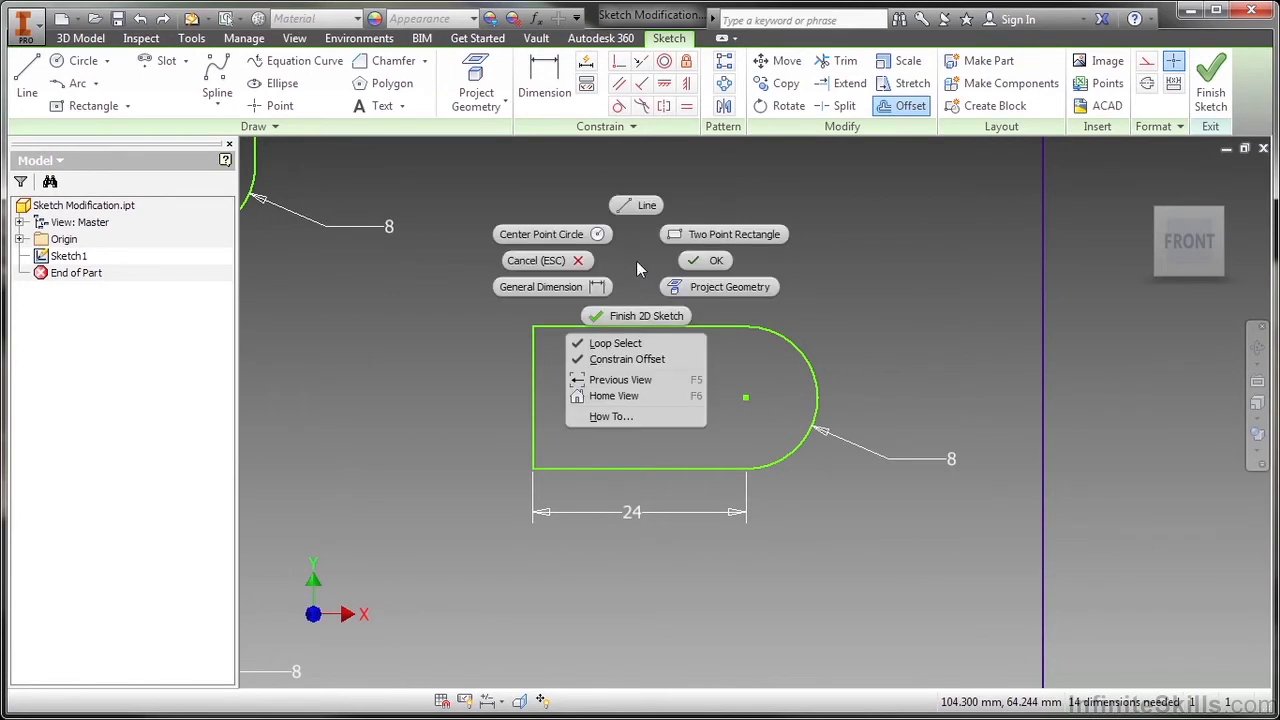
pyautogui.click(615, 344)
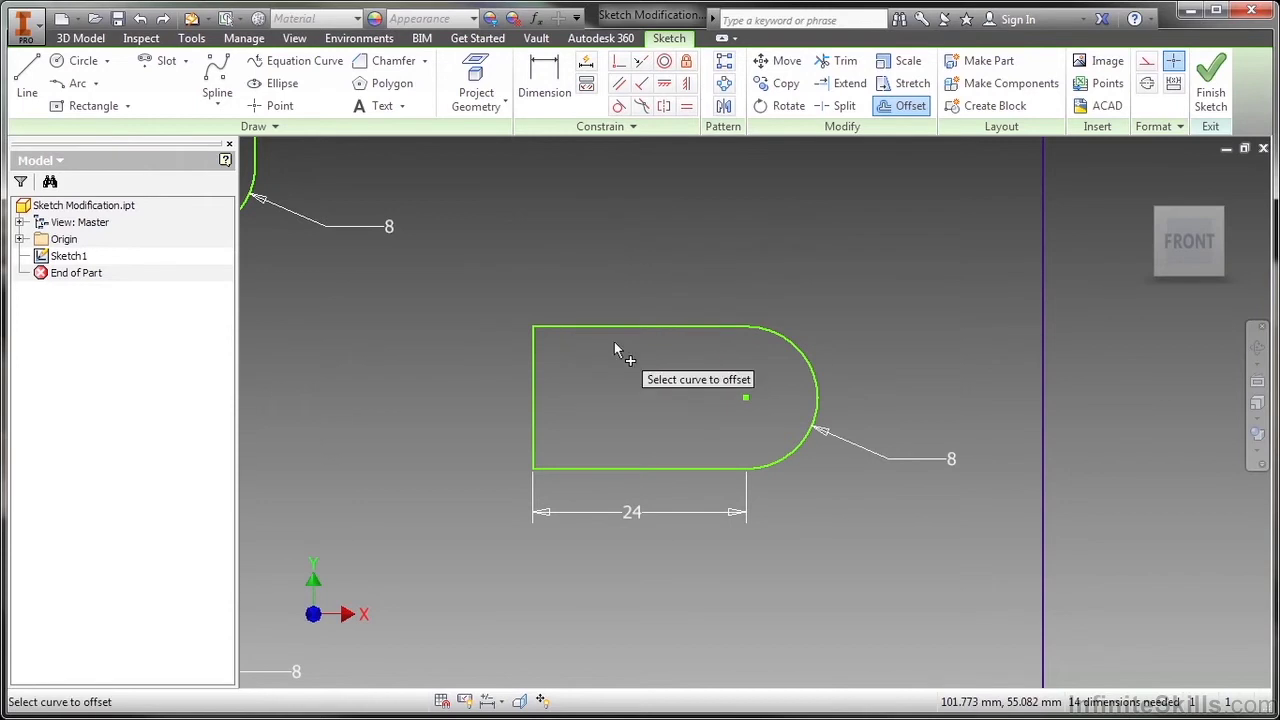
pyautogui.click(571, 331)
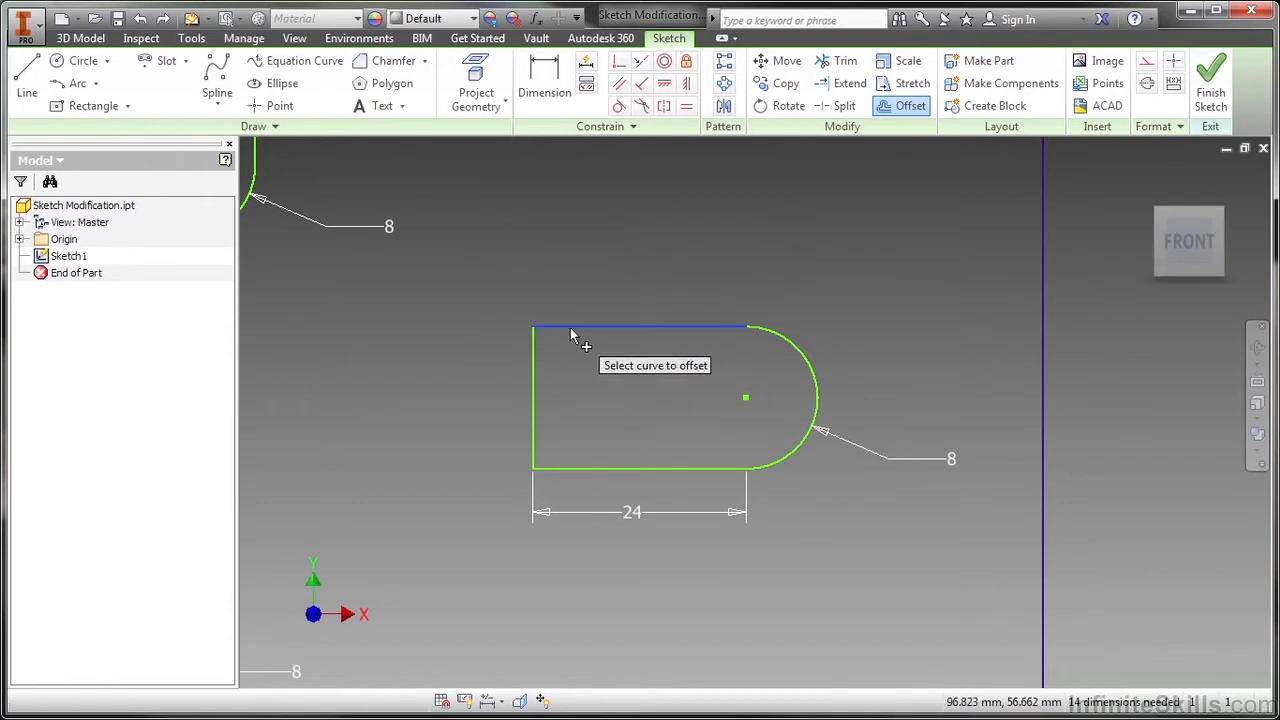
pyautogui.click(538, 355)
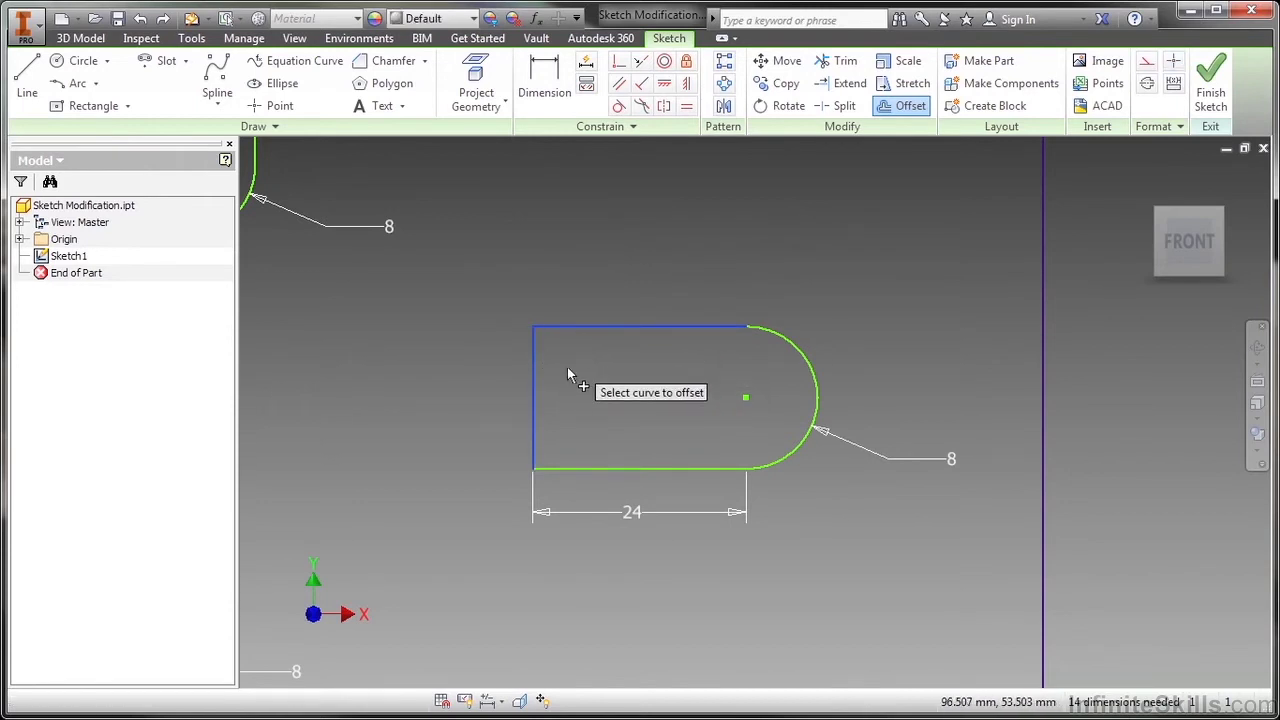
pyautogui.rightClick(571, 371)
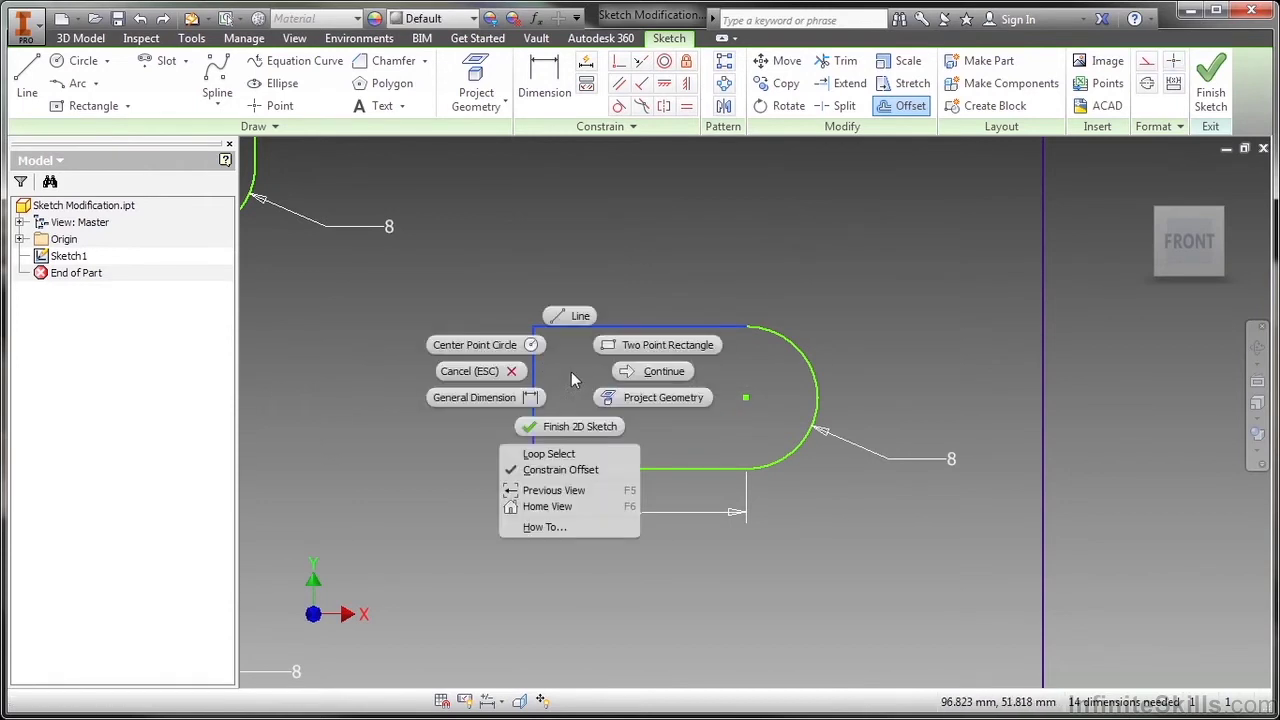
pyautogui.click(651, 383)
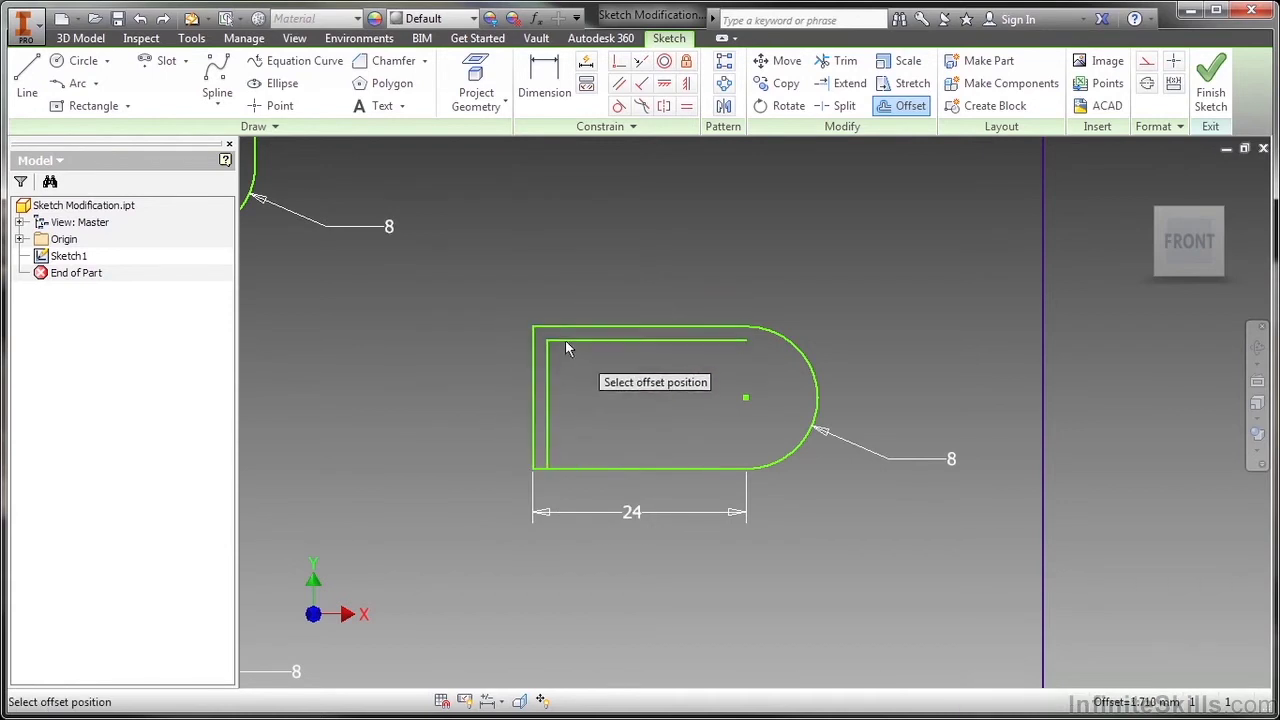
pyautogui.click(524, 299)
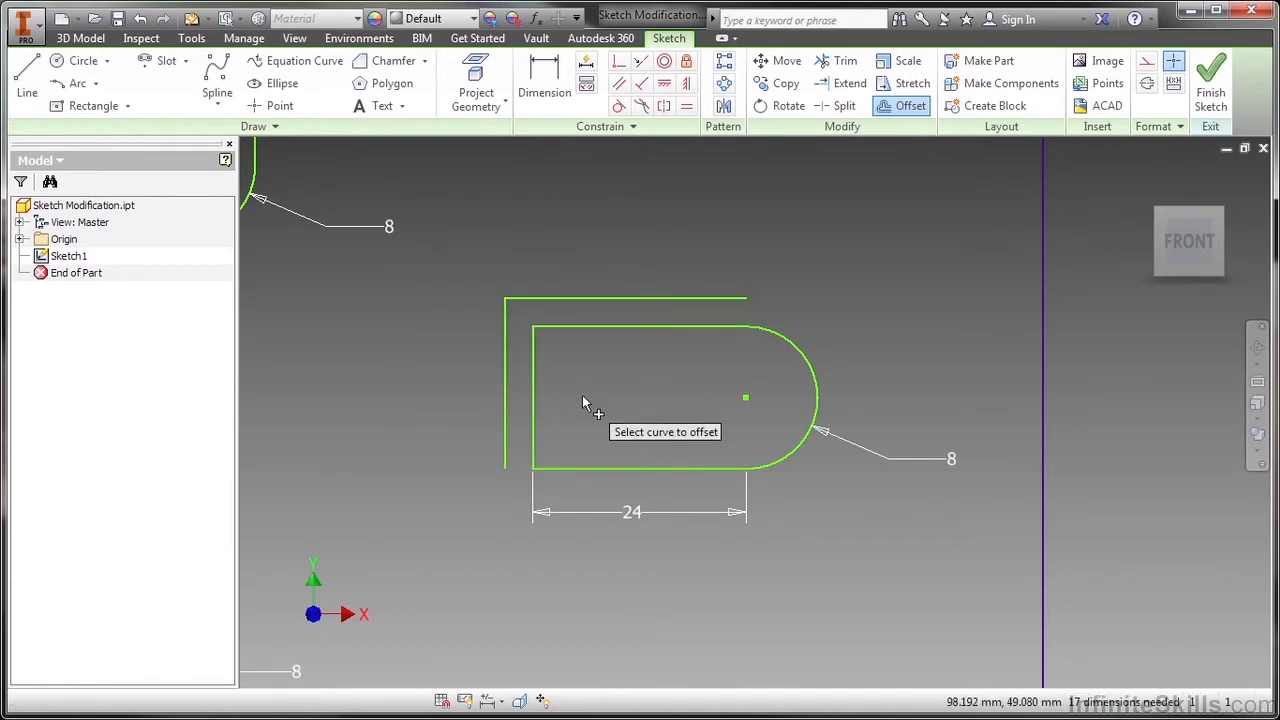
# Step: Toggle the Constrain Offset option and finish the offset
pyautogui.rightClick(592, 350)
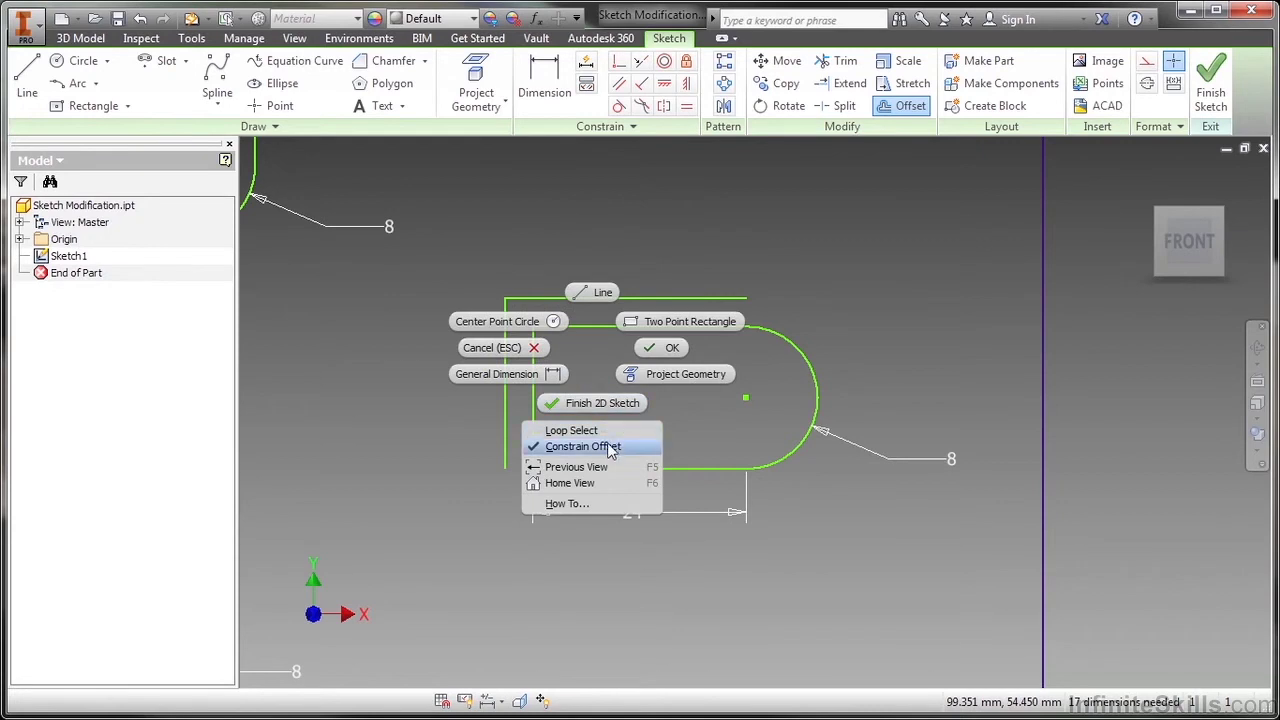
pyautogui.click(612, 450)
pyautogui.rightClick(607, 421)
pyautogui.click(631, 420)
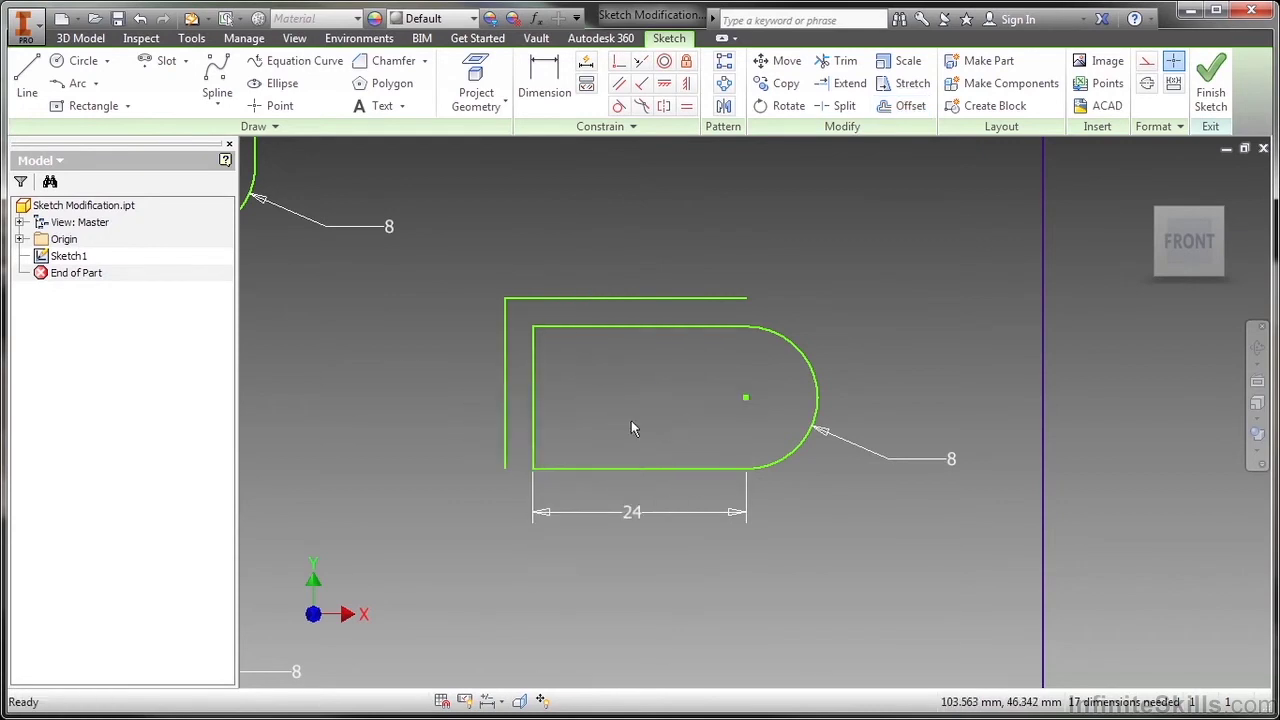
# Step: Undo the two-line offset and offset the whole slot loop with Loop Select re-enabled
pyautogui.rightClick(604, 423)
pyautogui.click(583, 420)
pyautogui.click(910, 105)
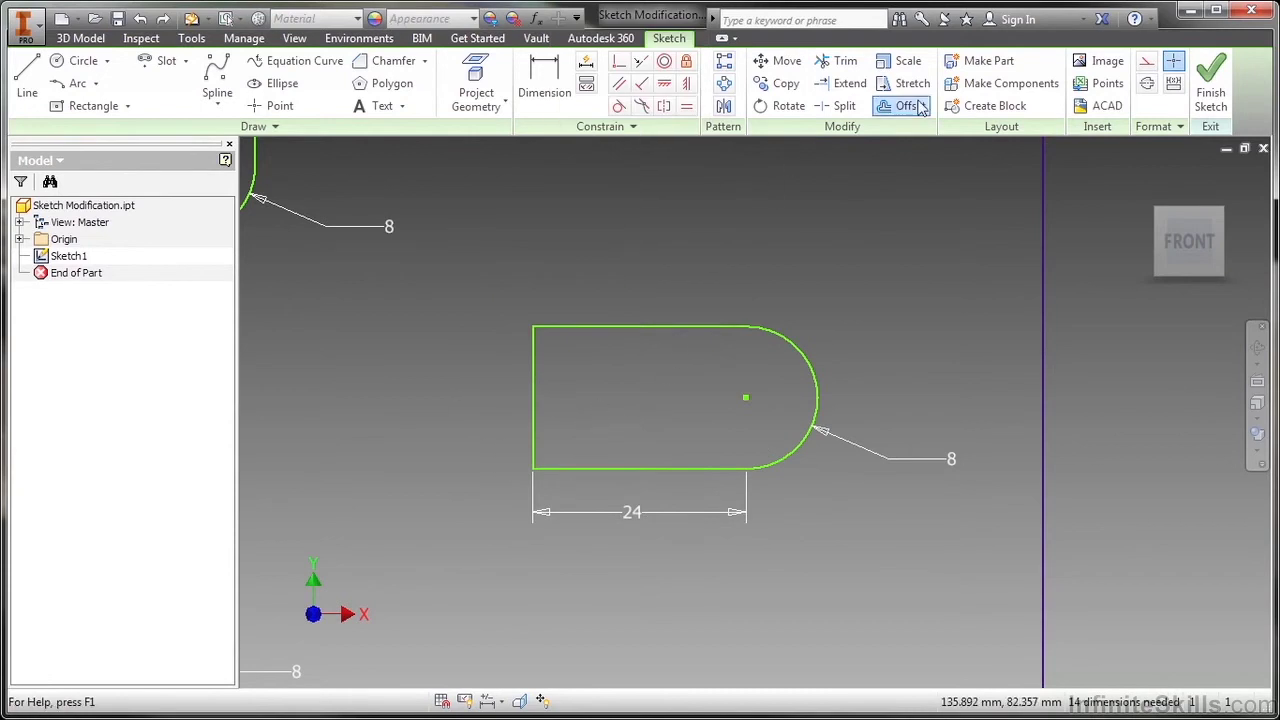
pyautogui.rightClick(650, 270)
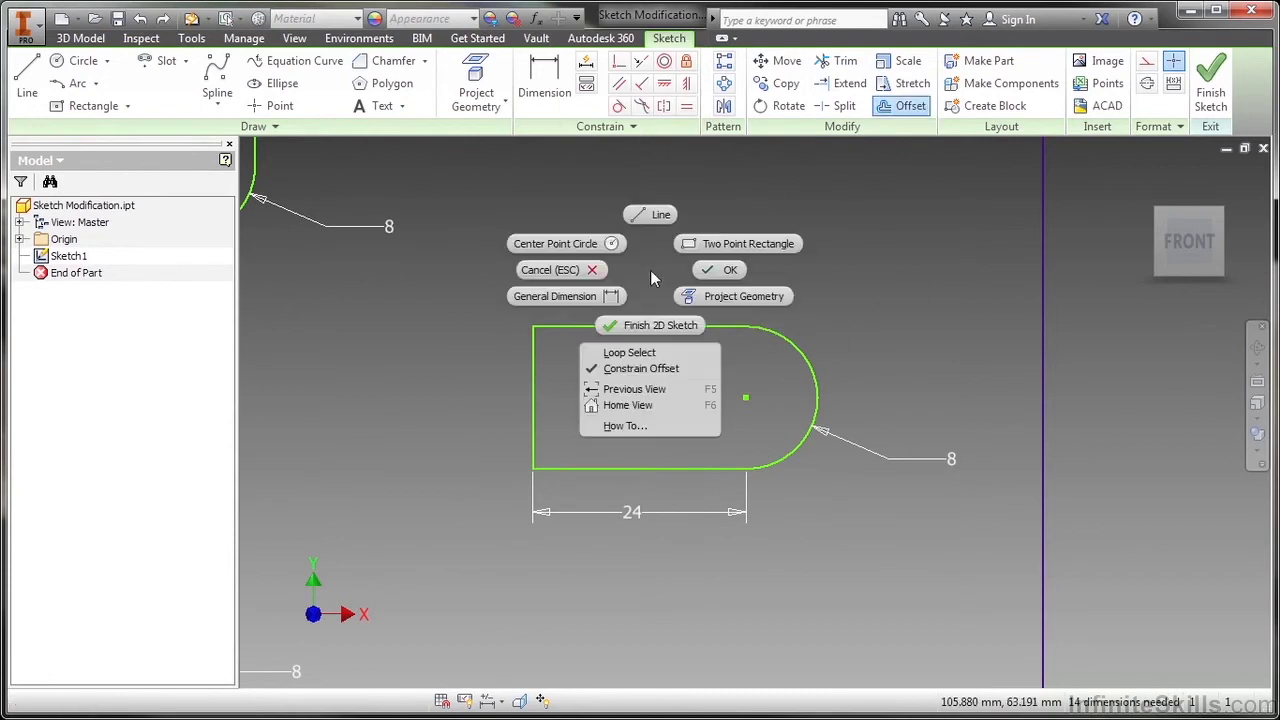
pyautogui.click(634, 358)
pyautogui.rightClick(634, 362)
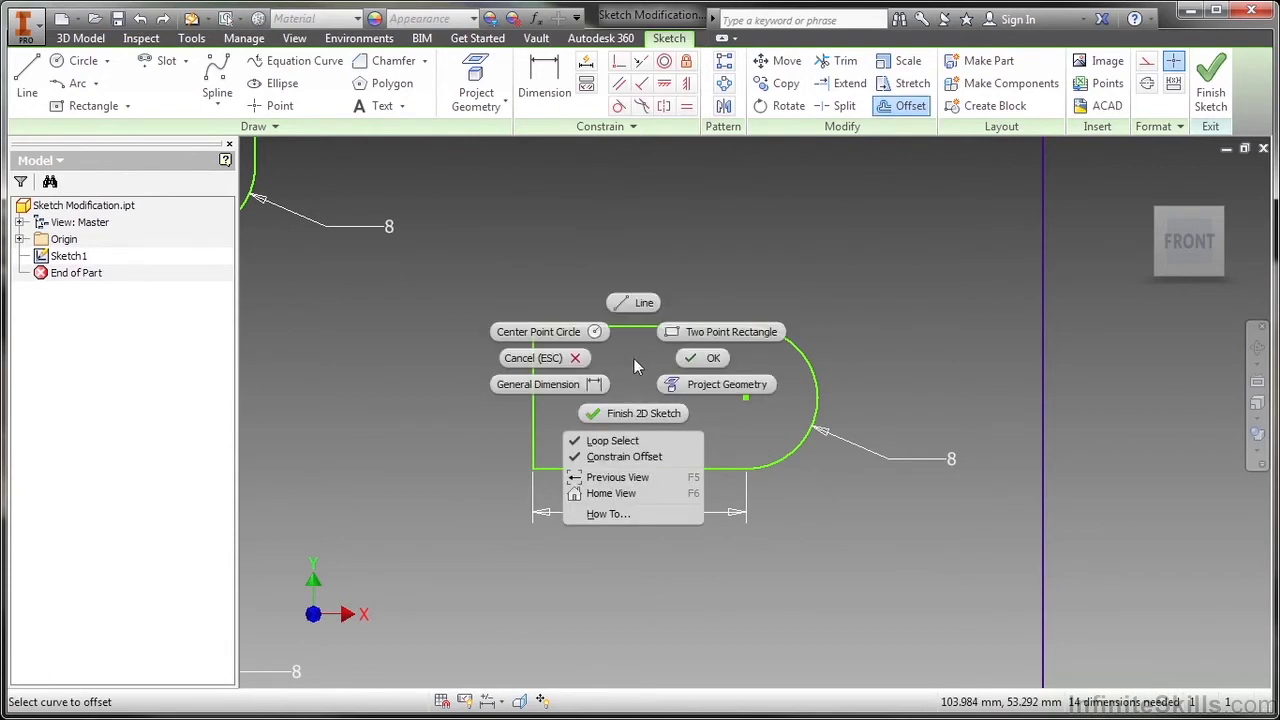
pyautogui.click(621, 459)
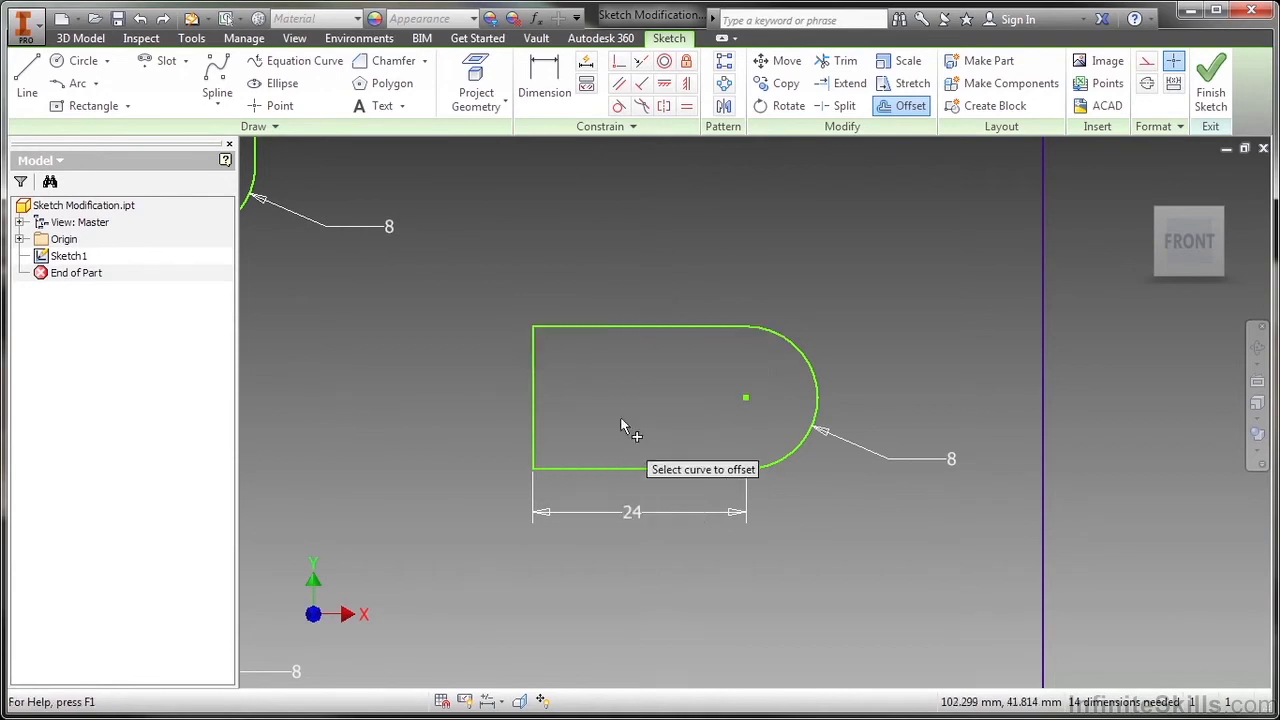
pyautogui.click(625, 327)
# Step: Place the offset outline and dimension its left gap from the slot's left edge as 2
pyautogui.click(630, 284)
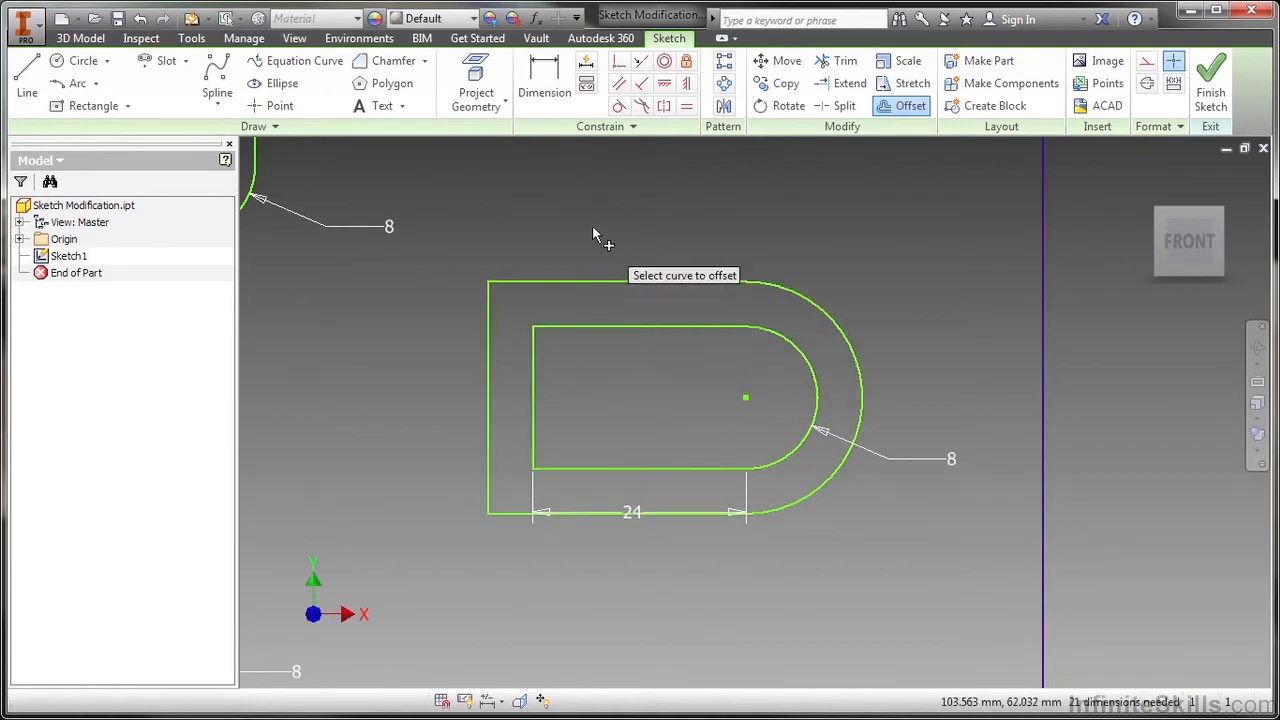
pyautogui.click(544, 80)
pyautogui.click(534, 350)
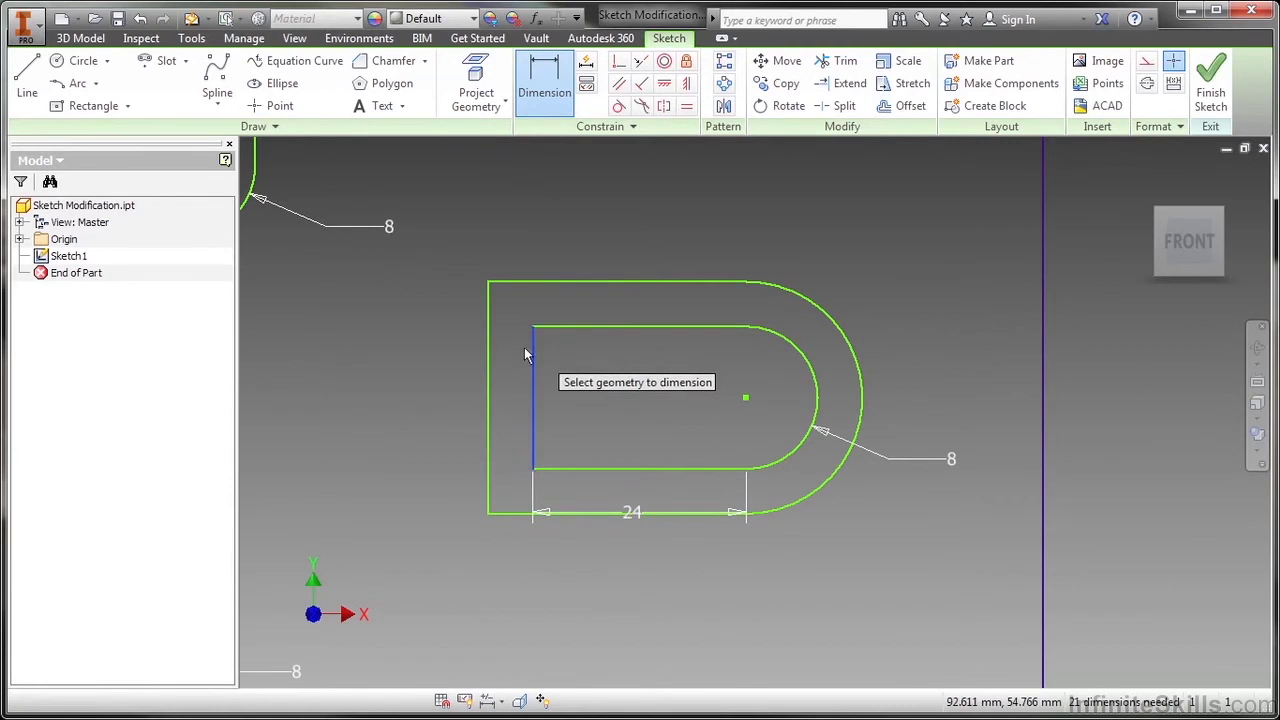
pyautogui.click(488, 362)
pyautogui.click(408, 398)
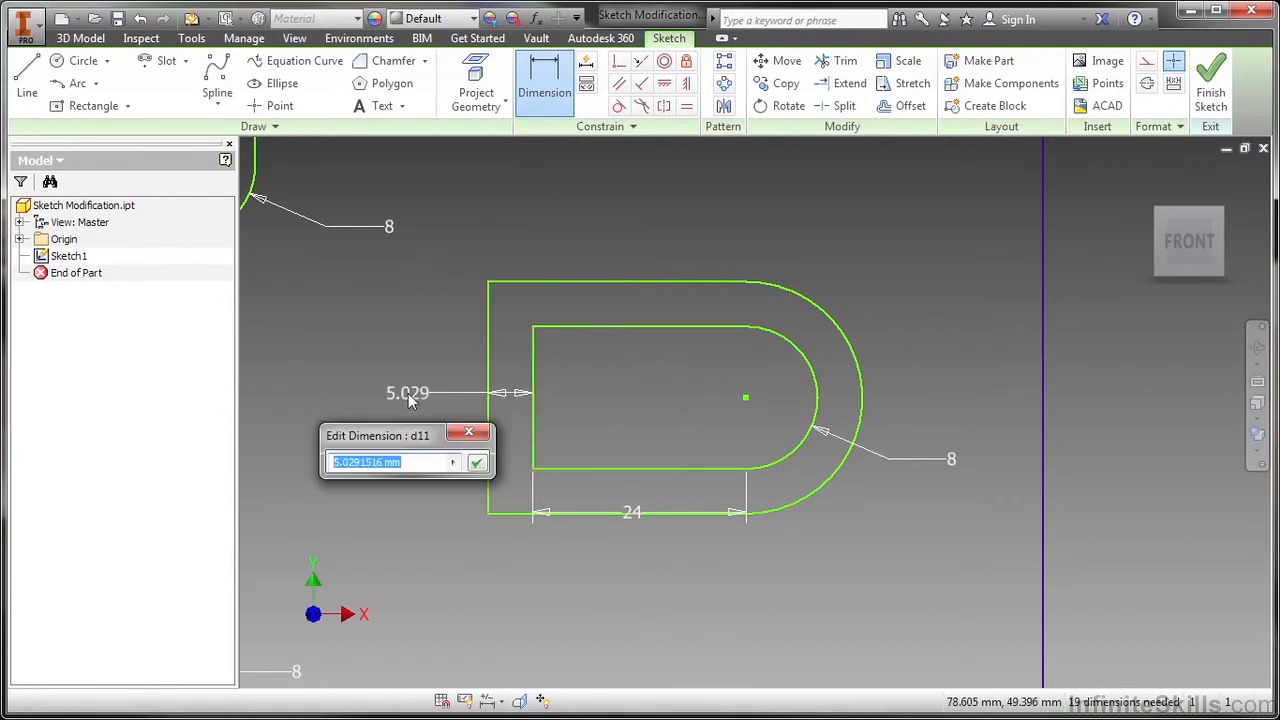
pyautogui.write('2')
pyautogui.press('Return')
# Step: Dimension the gap between the slot's top line and the outer top line as 6
pyautogui.click(595, 325)
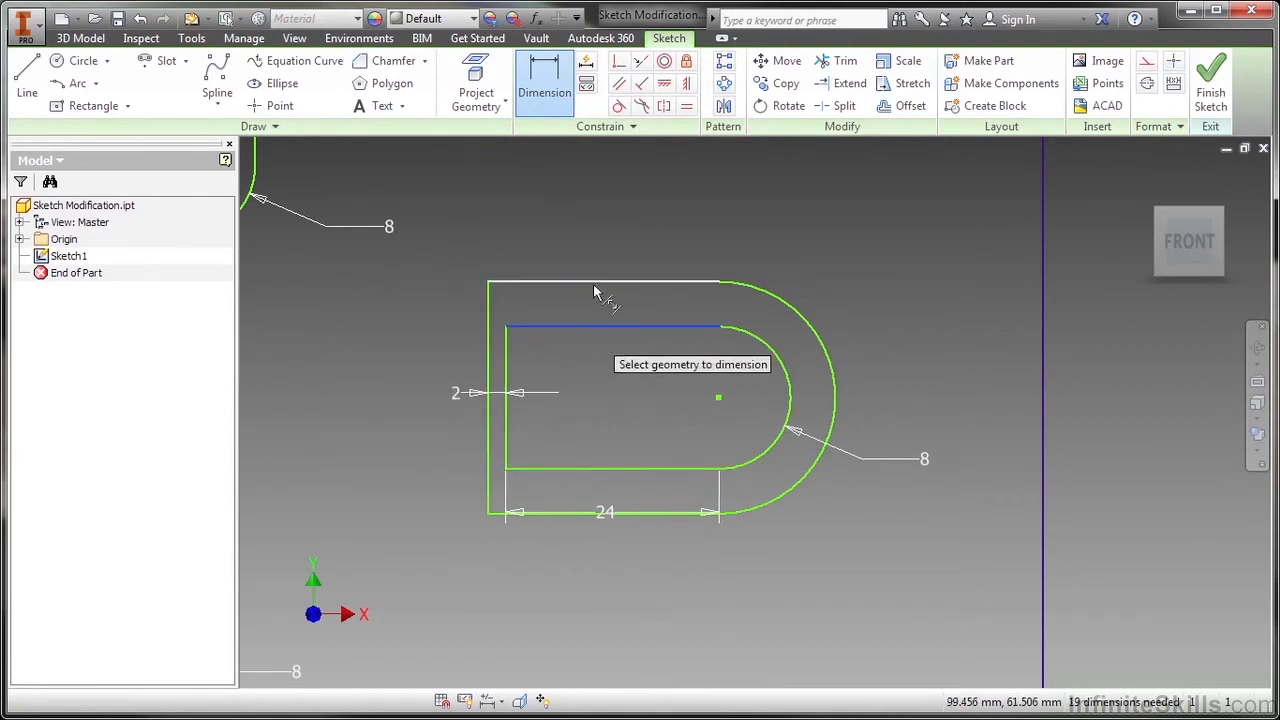
pyautogui.click(598, 281)
pyautogui.click(600, 242)
pyautogui.write('6')
pyautogui.press('Return')
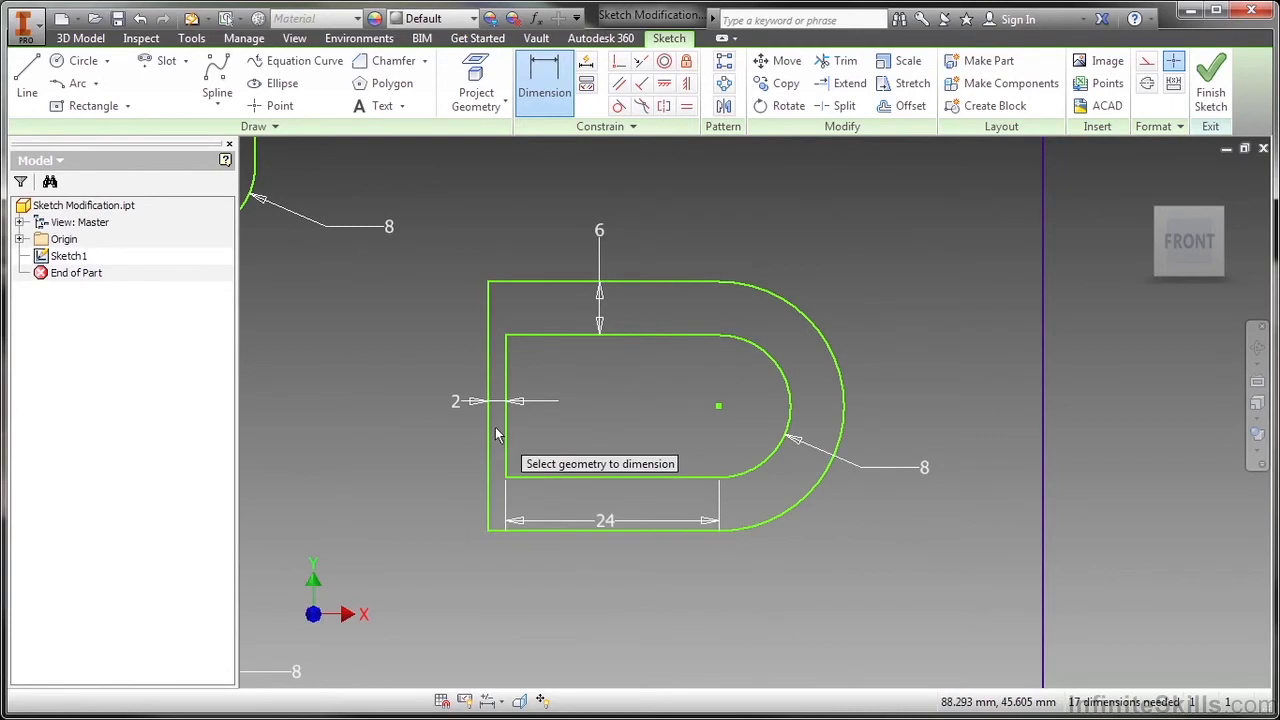
pyautogui.press('Escape')
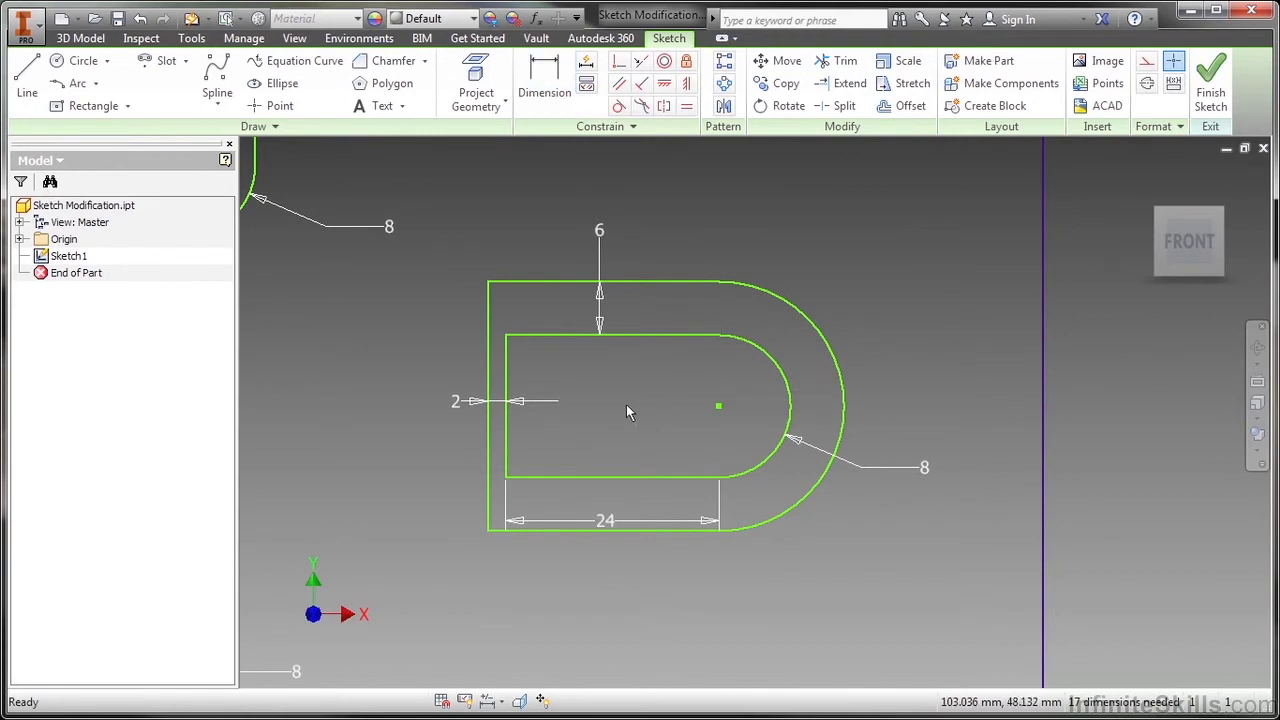
# Step: Draw a diagonal line from the arc centre out beyond the outer arc
pyautogui.click(27, 80)
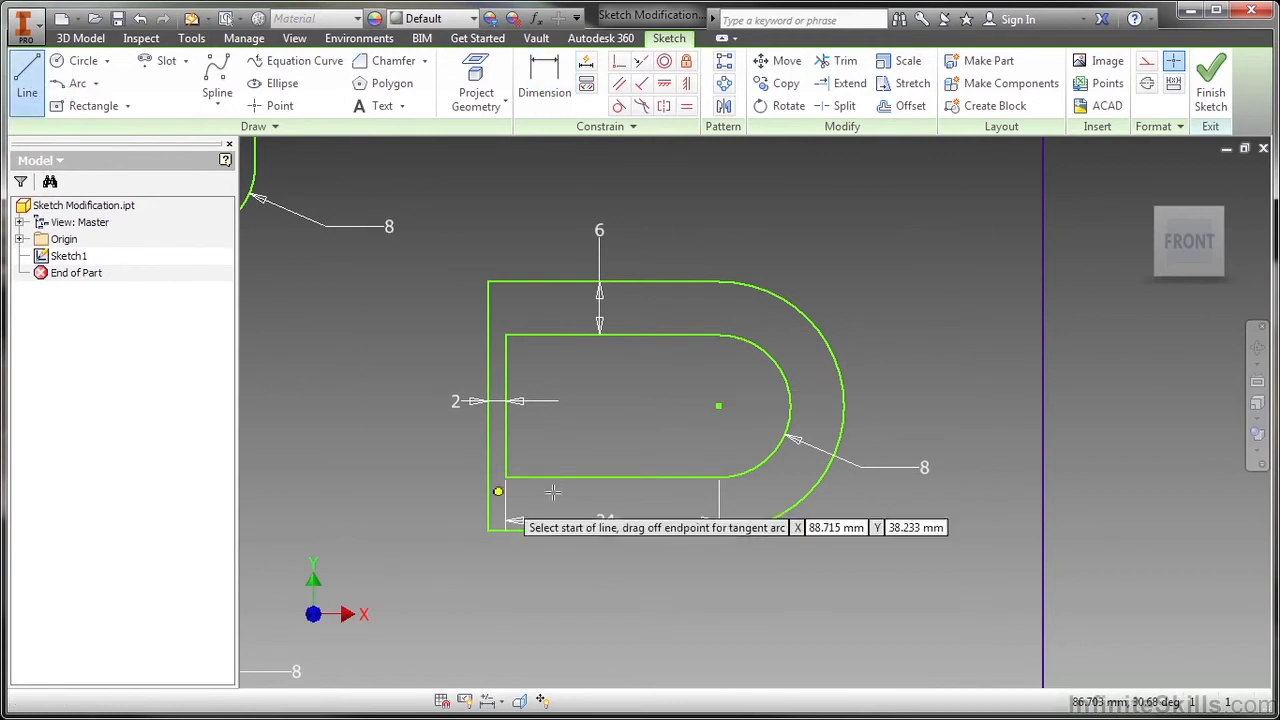
pyautogui.click(719, 388)
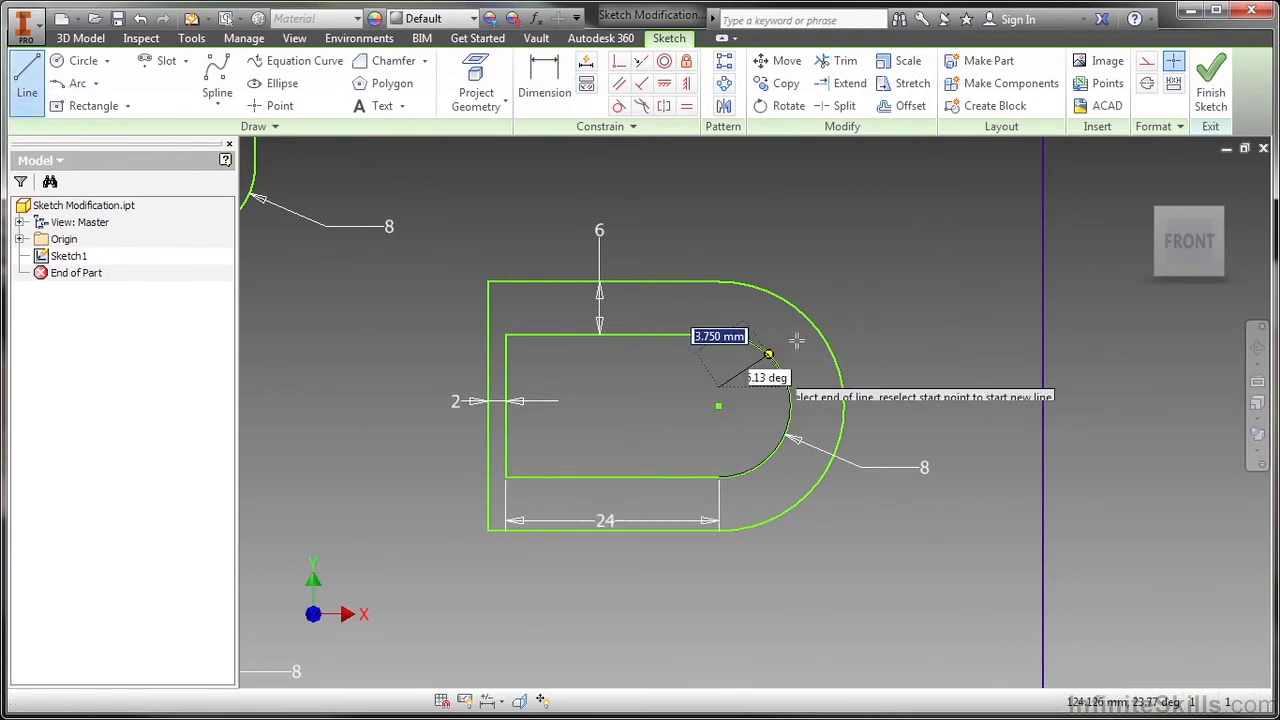
pyautogui.click(845, 289)
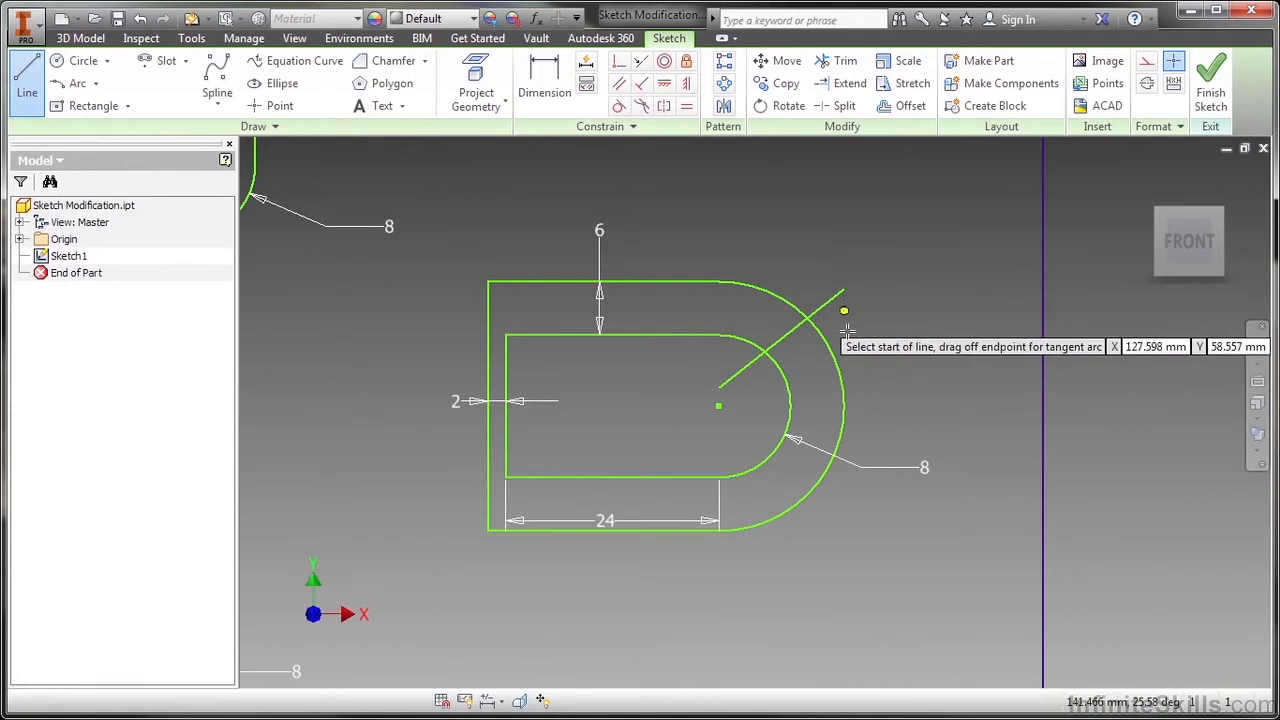
# Step: Split the outer arc where the diagonal crosses and move the diagonal's outer end beyond it
pyautogui.click(840, 108)
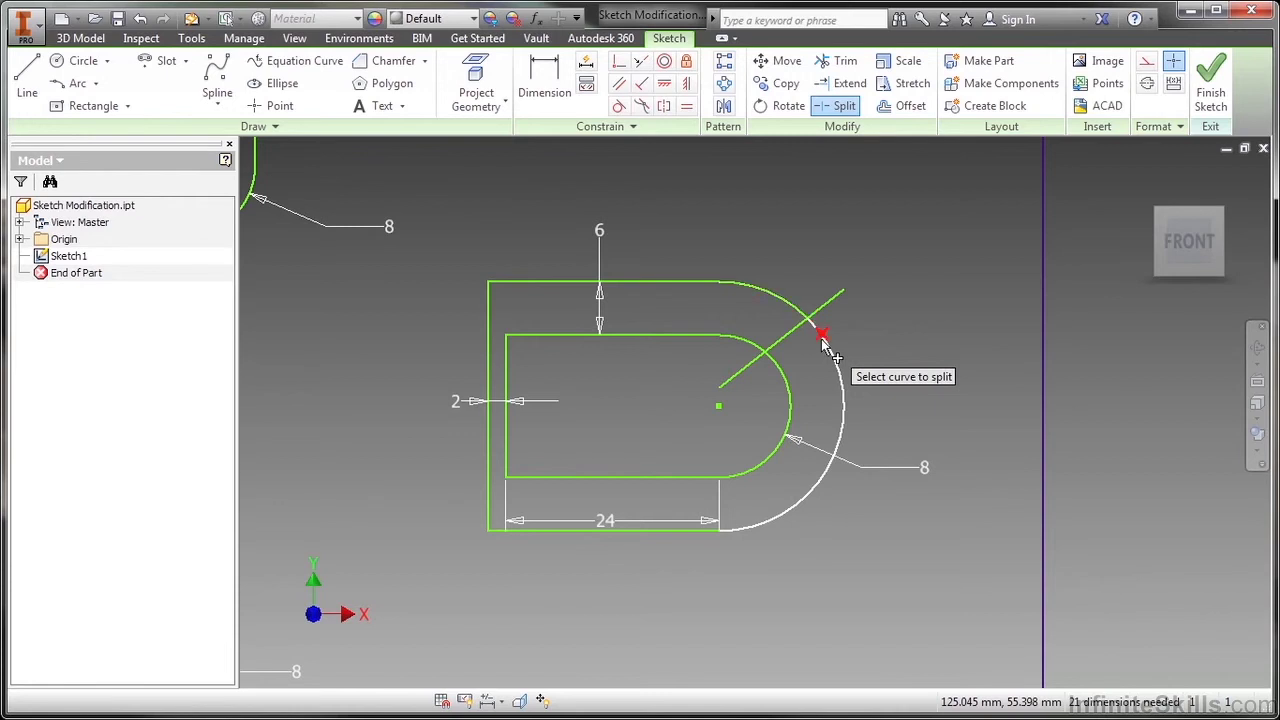
pyautogui.click(830, 345)
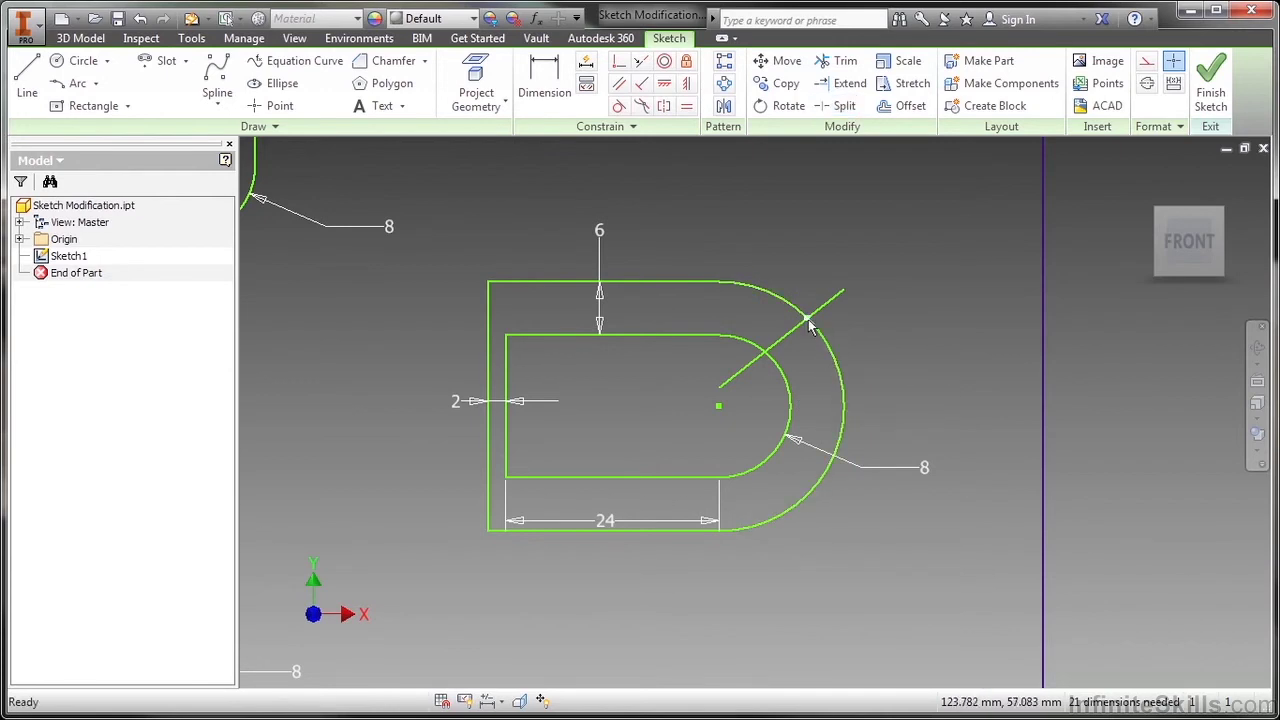
pyautogui.moveTo(843, 291); pyautogui.dragTo(873, 326)
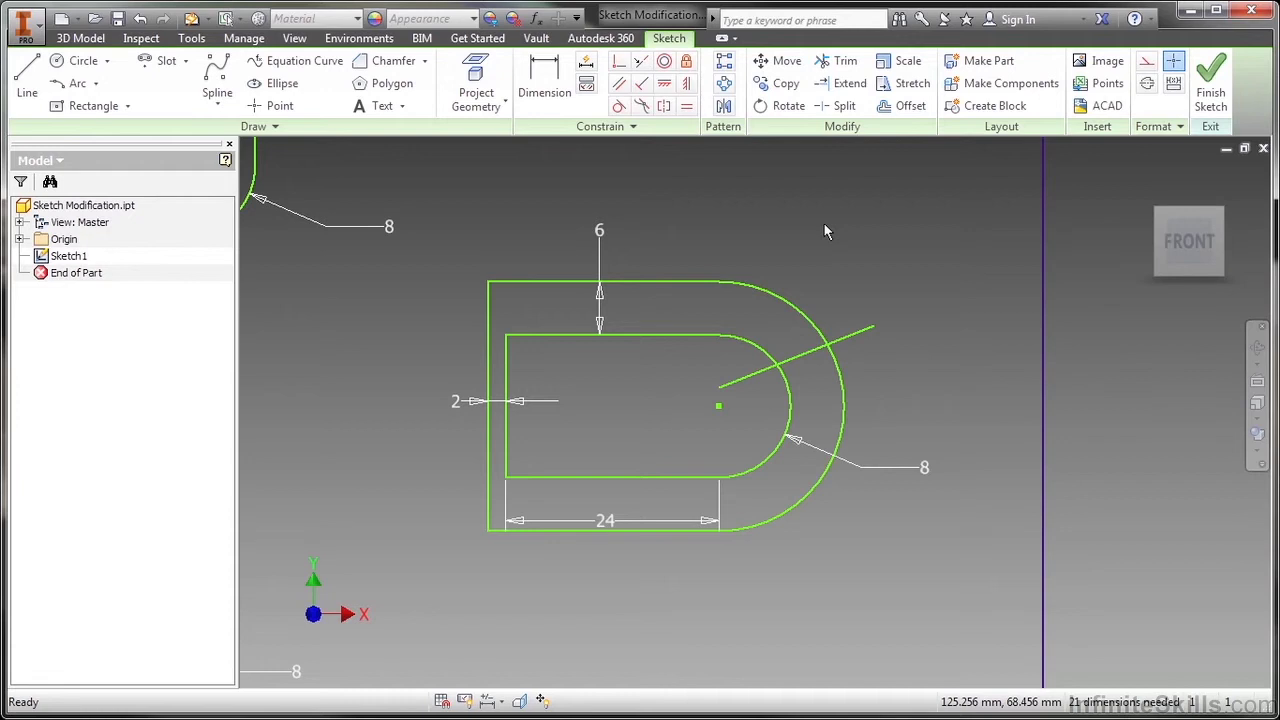
# Step: Trim the diagonal's parts outside the outer arc and inside the inner arc
pyautogui.click(846, 64)
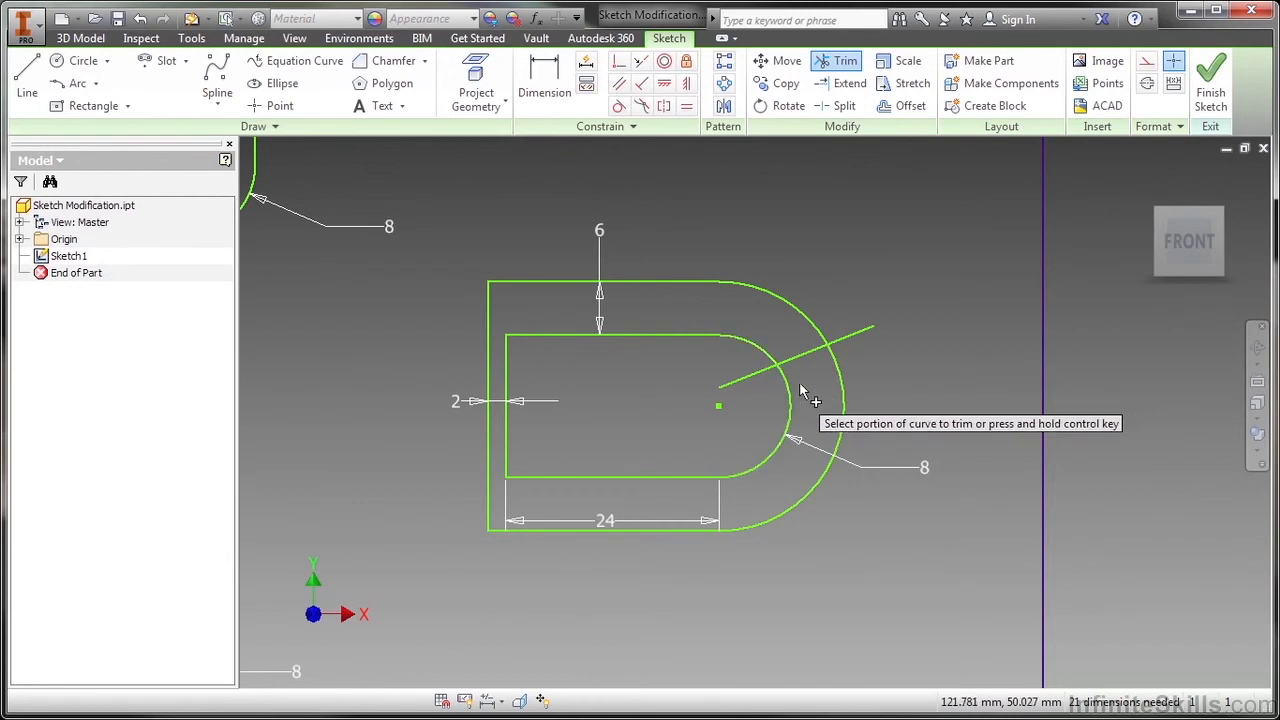
pyautogui.click(854, 339)
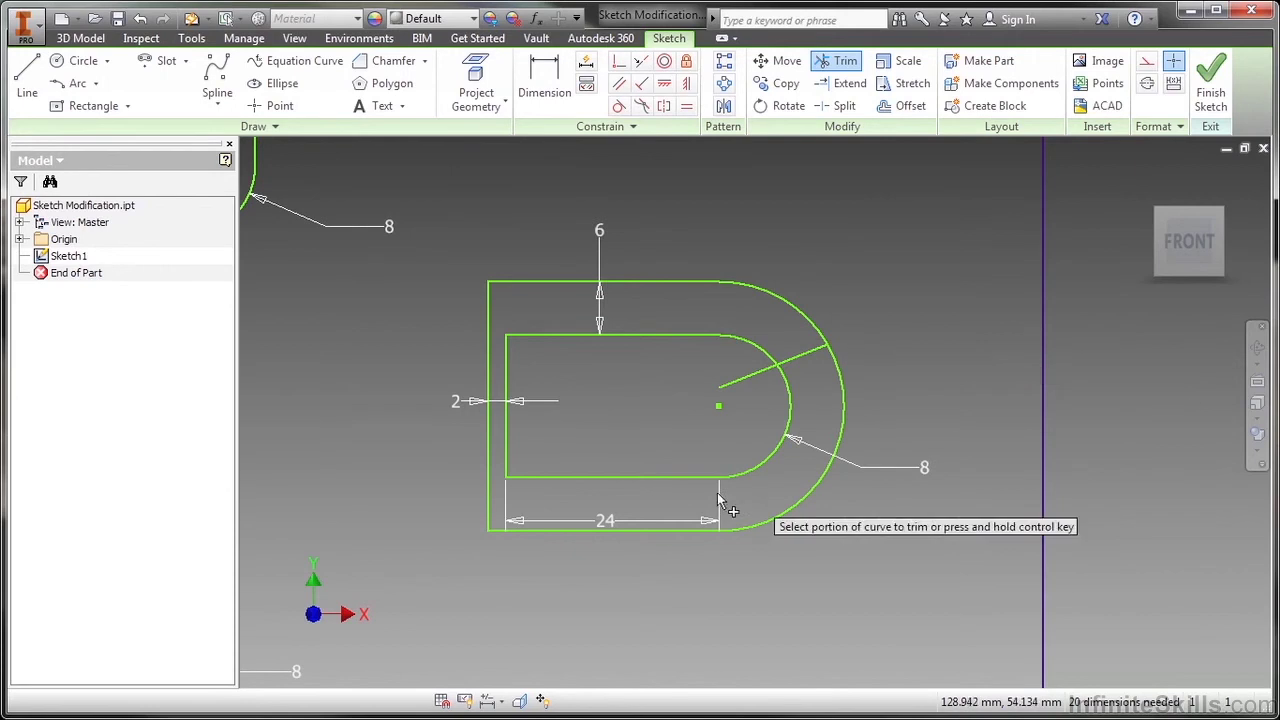
pyautogui.click(745, 383)
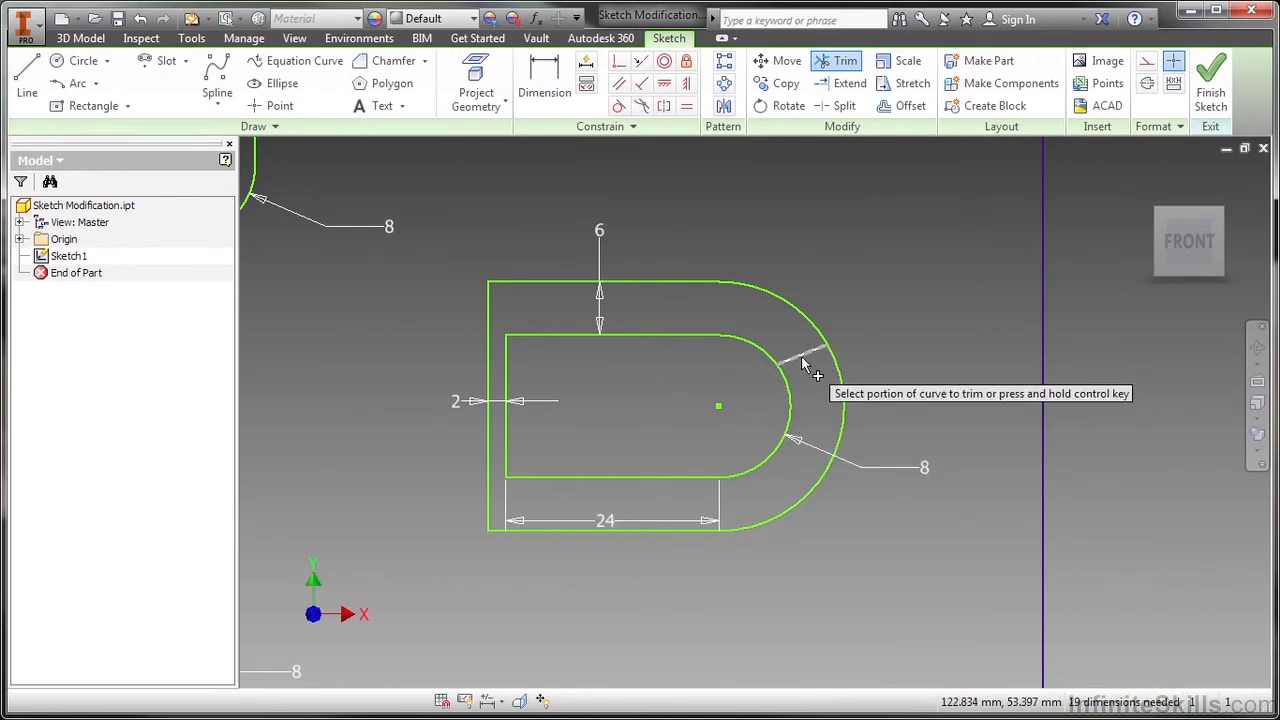
pyautogui.click(849, 83)
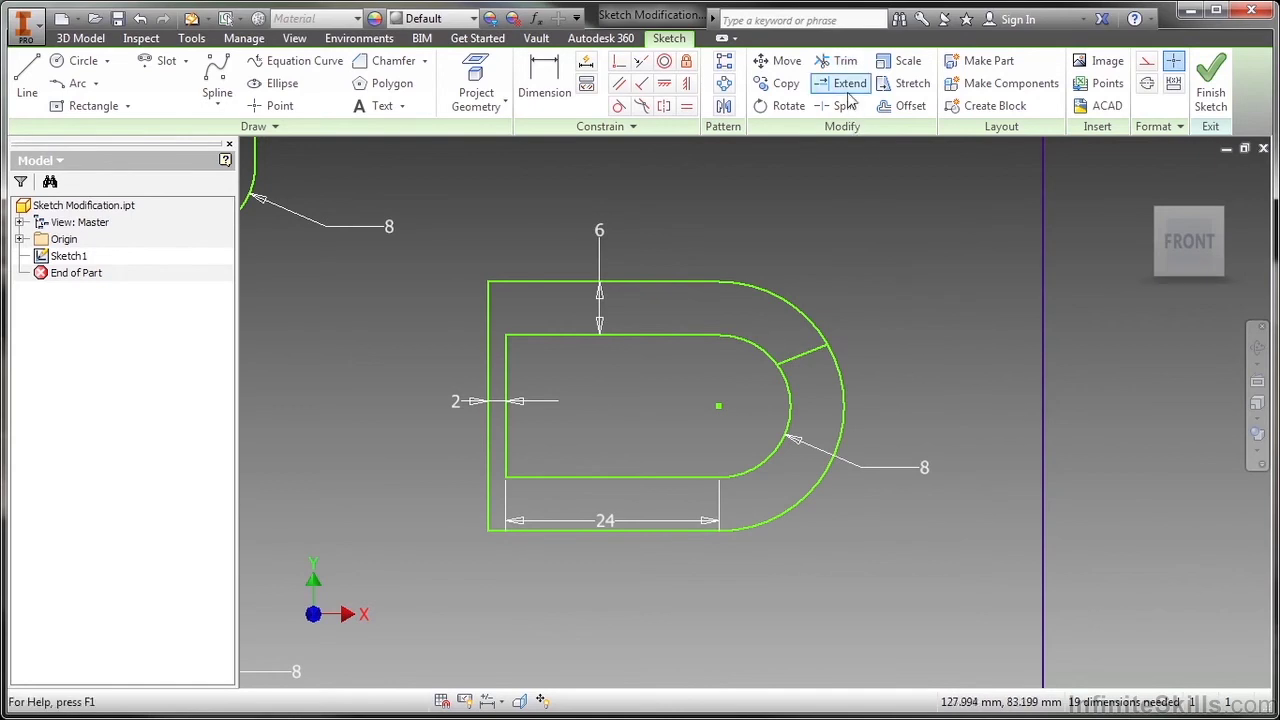
# Step: Extend both diagonal ends to the right vertical line and inner left edge, then adjust the endpoints
pyautogui.click(817, 355)
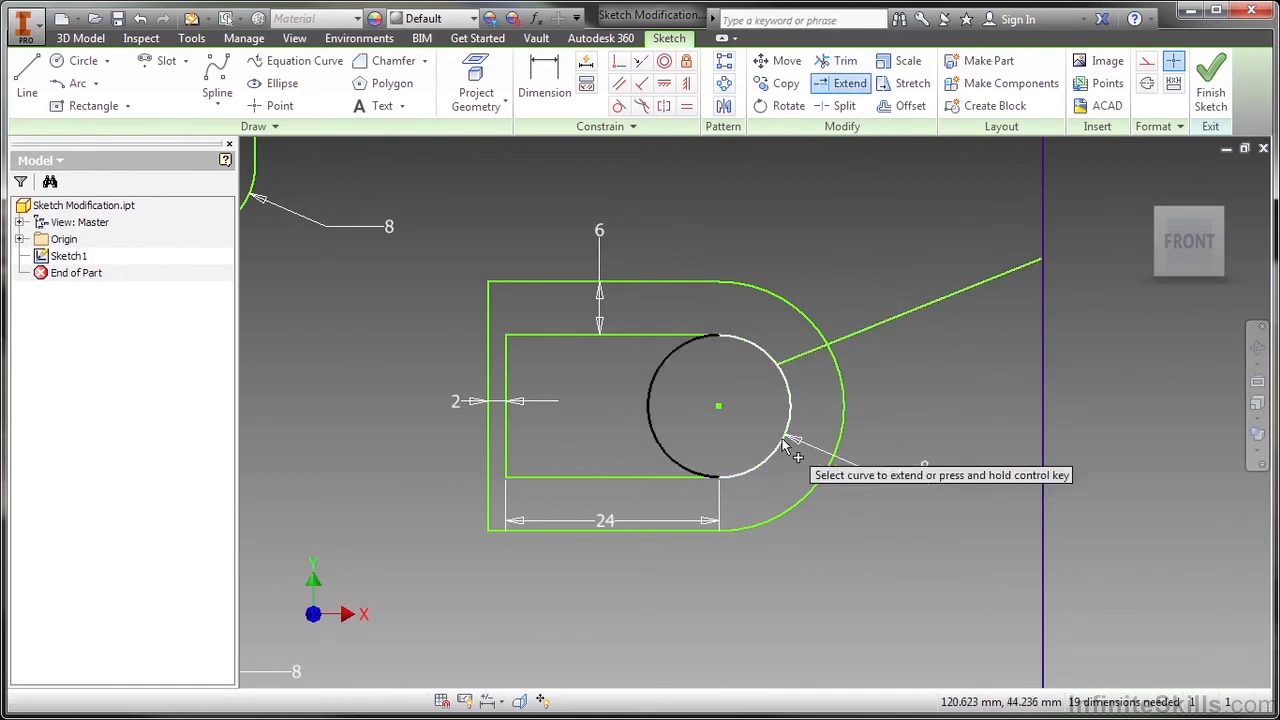
pyautogui.click(786, 360)
pyautogui.rightClick(697, 605)
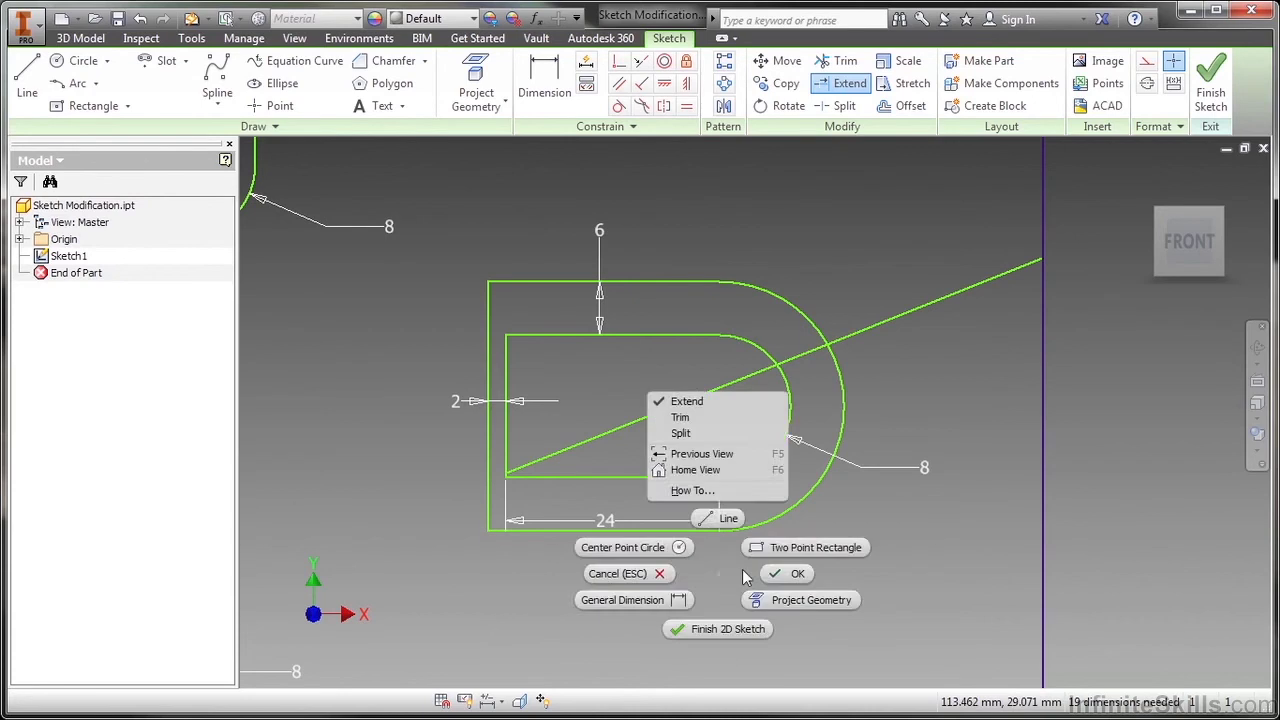
pyautogui.click(782, 572)
pyautogui.moveTo(1041, 262)
pyautogui.mouseDown()
pyautogui.moveTo(1041, 354)
pyautogui.moveTo(1042, 241)
pyautogui.mouseUp()
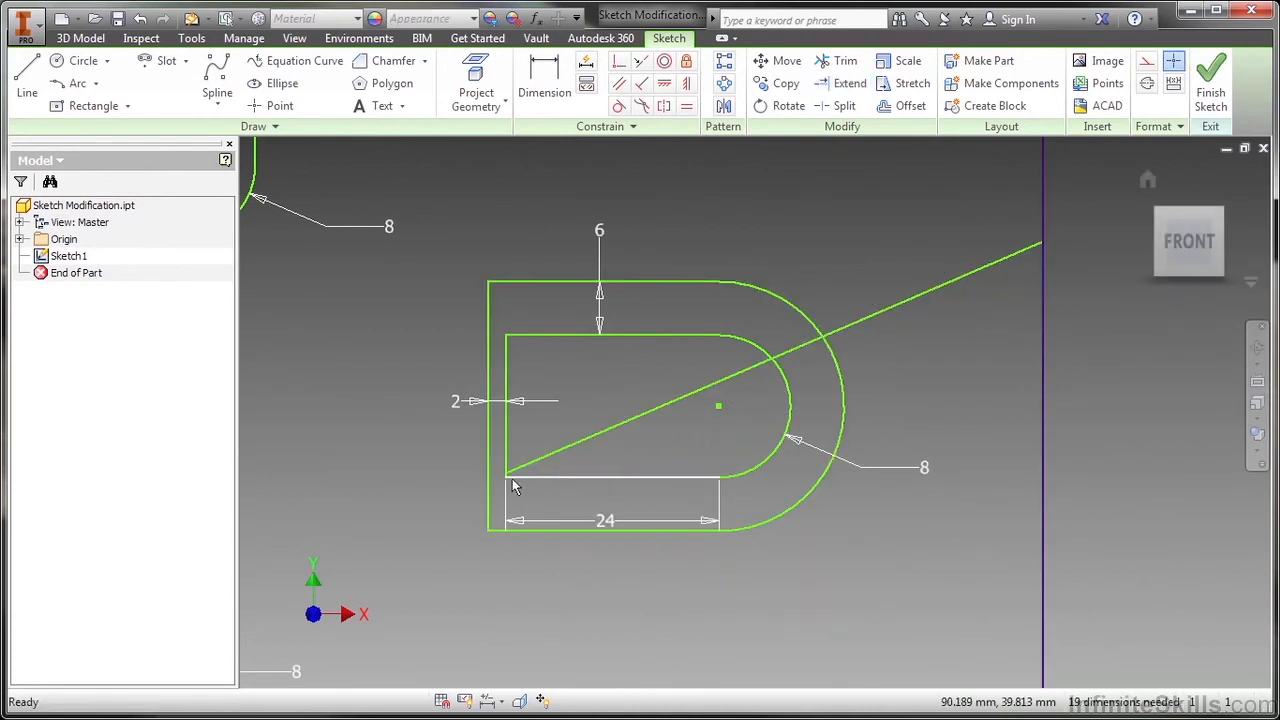
pyautogui.moveTo(507, 470); pyautogui.dragTo(507, 428)
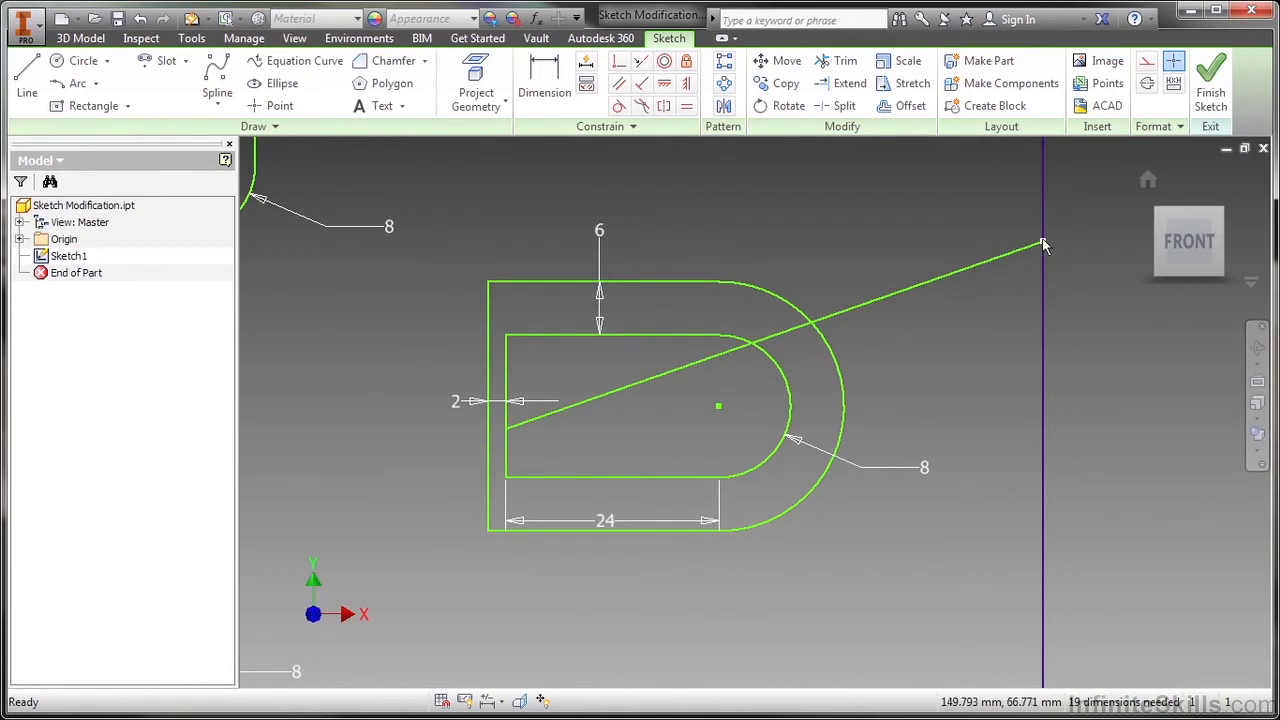
pyautogui.moveTo(1042, 241); pyautogui.dragTo(1042, 292)
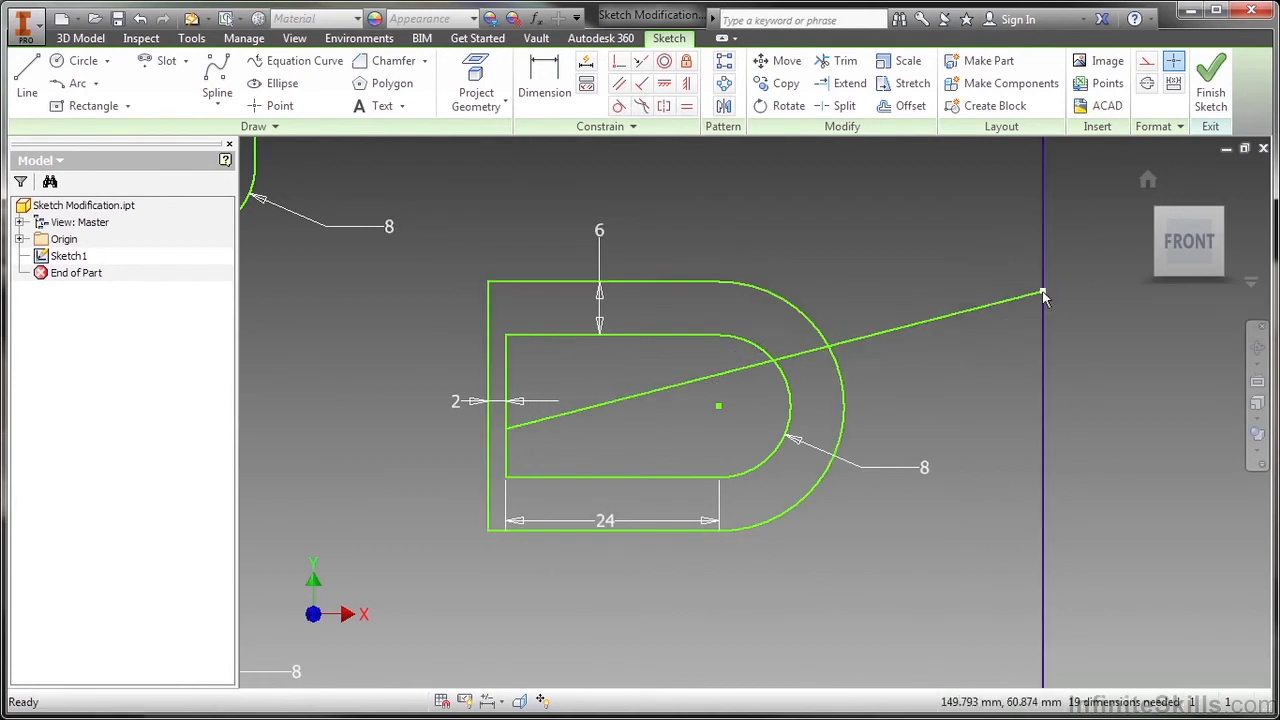
pyautogui.click(840, 62)
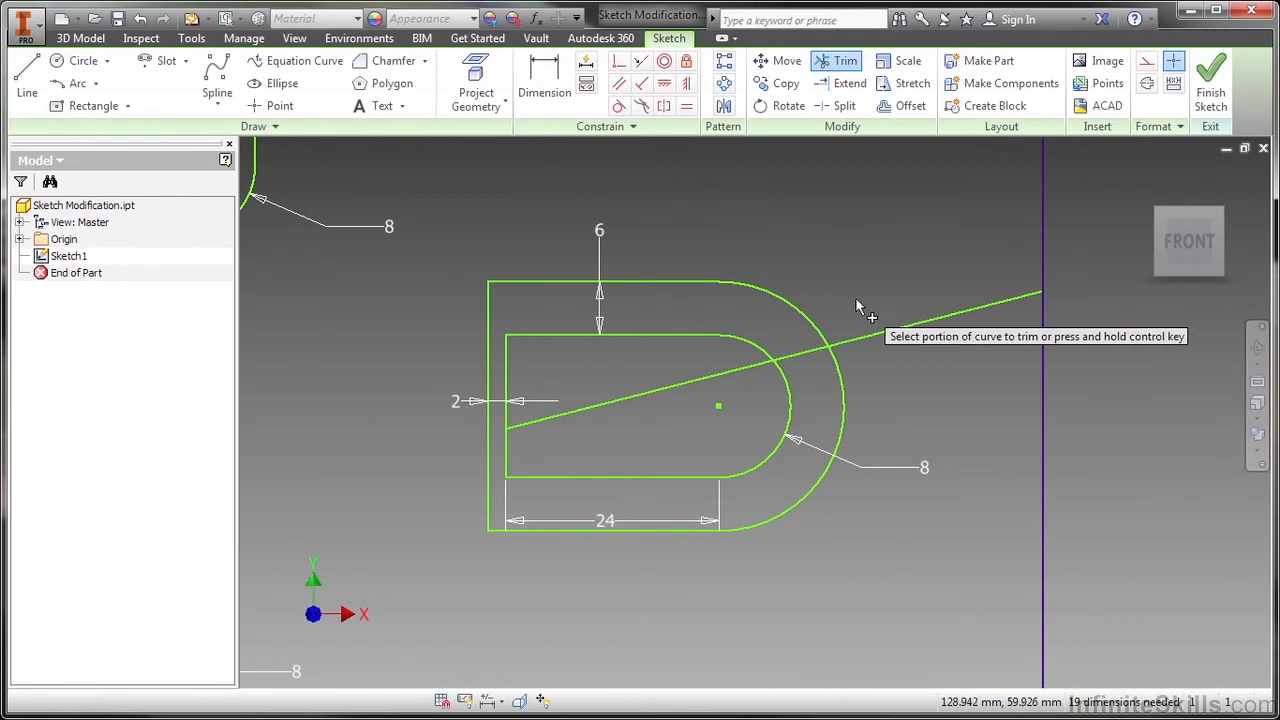
pyautogui.press('ctrl')
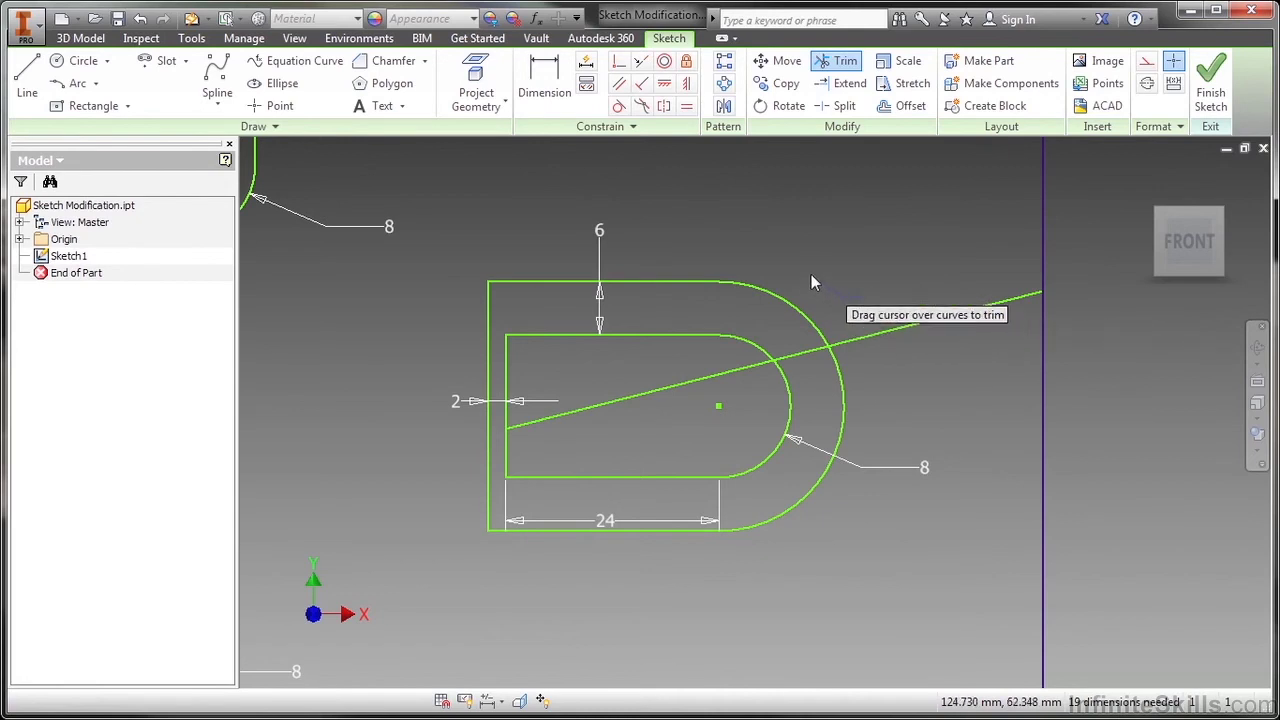
pyautogui.moveTo(706, 245)
pyautogui.mouseDown()
pyautogui.moveTo(844, 214)
pyautogui.moveTo(903, 219)
pyautogui.moveTo(927, 258)
pyautogui.moveTo(830, 244)
pyautogui.moveTo(885, 288)
pyautogui.moveTo(701, 360)
pyautogui.moveTo(811, 352)
pyautogui.moveTo(825, 343)
pyautogui.moveTo(810, 287)
pyautogui.moveTo(778, 266)
pyautogui.moveTo(667, 300)
pyautogui.moveTo(623, 368)
pyautogui.moveTo(568, 330)
pyautogui.moveTo(546, 280)
pyautogui.moveTo(479, 328)
pyautogui.moveTo(517, 378)
pyautogui.moveTo(453, 464)
pyautogui.moveTo(520, 455)
pyautogui.moveTo(485, 490)
pyautogui.moveTo(493, 515)
pyautogui.moveTo(546, 474)
pyautogui.moveTo(552, 509)
pyautogui.moveTo(535, 558)
pyautogui.moveTo(572, 552)
pyautogui.moveTo(647, 482)
pyautogui.moveTo(750, 468)
pyautogui.moveTo(775, 513)
pyautogui.moveTo(807, 518)
pyautogui.moveTo(838, 417)
pyautogui.mouseUp()
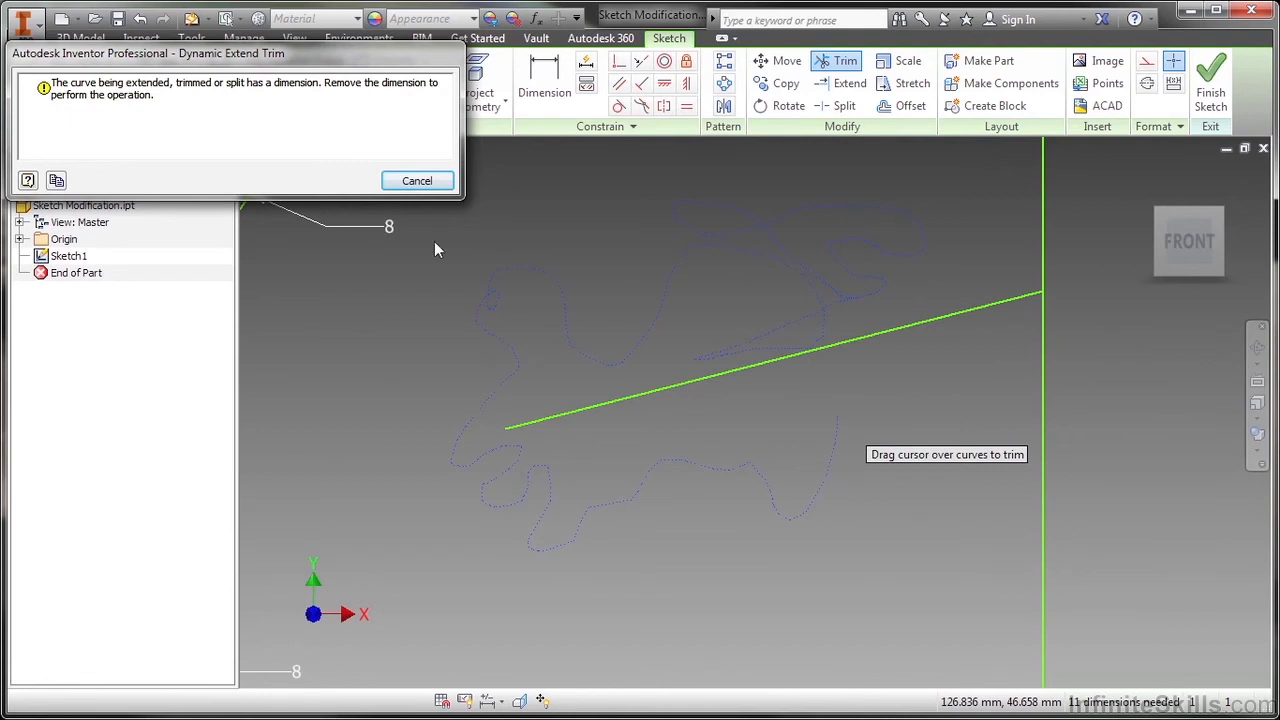
# Step: Dismiss the dimension warning and trim out the middle of both left vertical edges
pyautogui.click(417, 181)
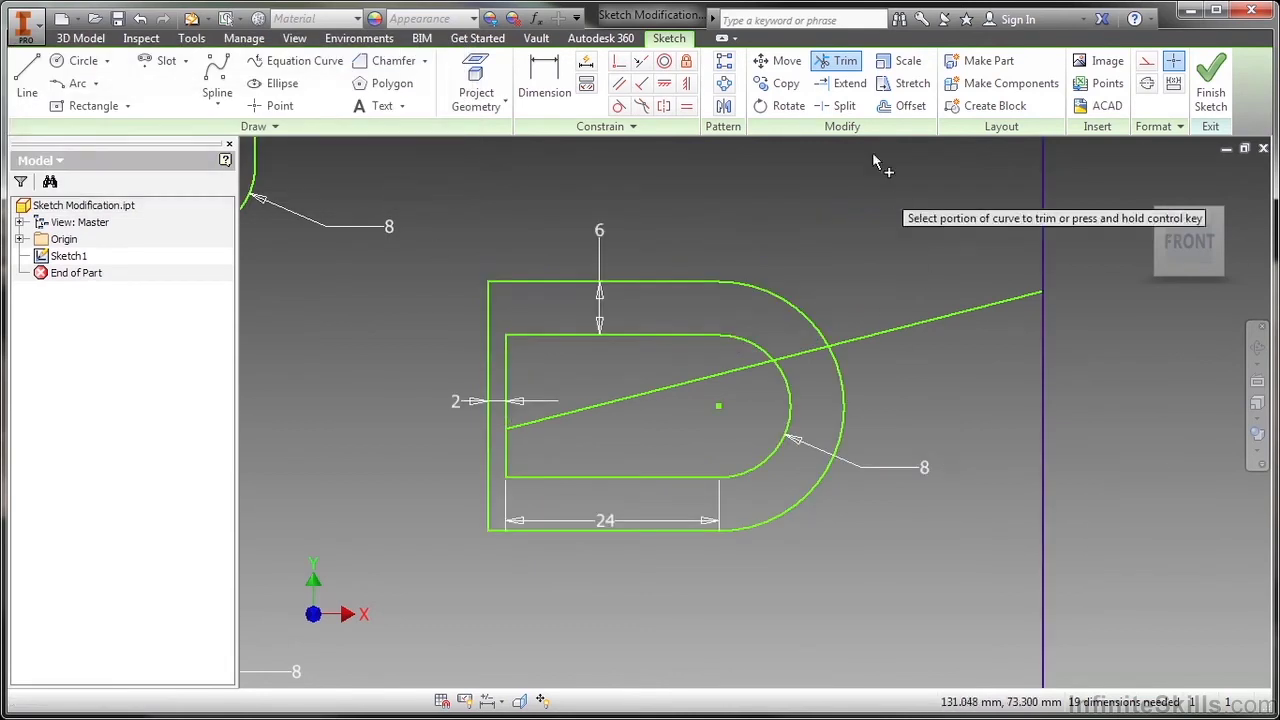
pyautogui.click(827, 68)
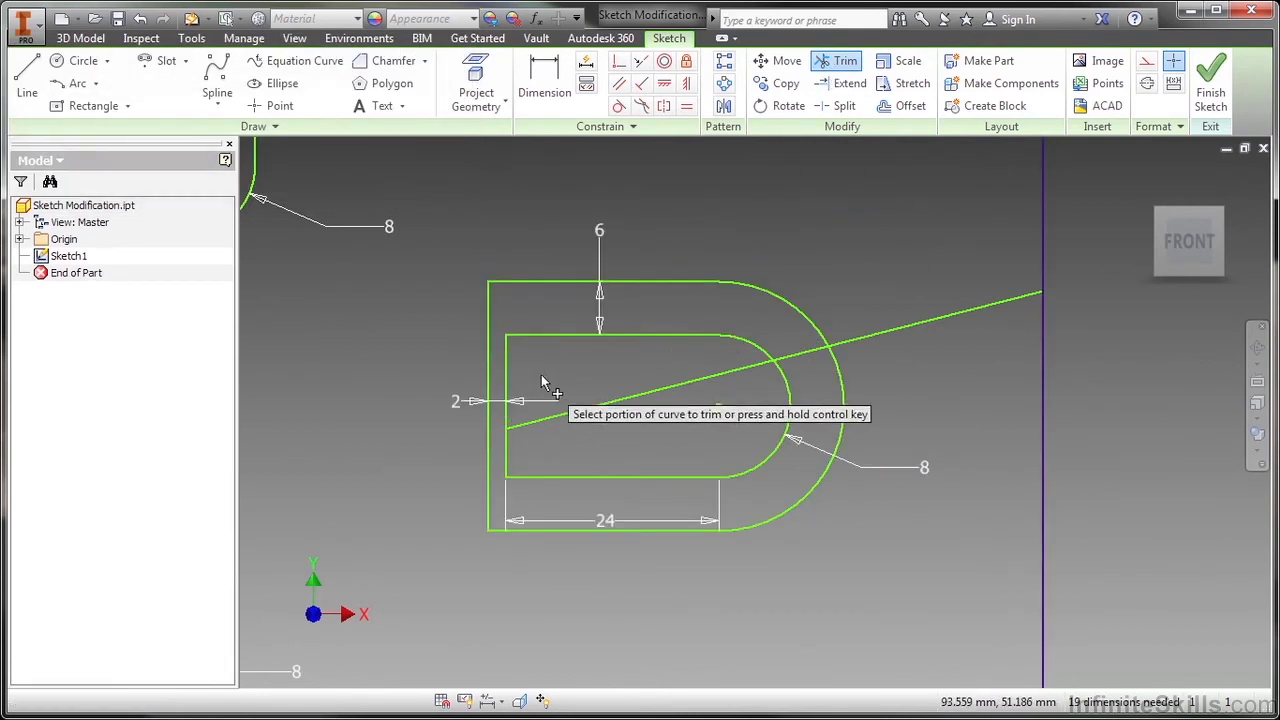
pyautogui.moveTo(545, 366); pyautogui.dragTo(446, 374)
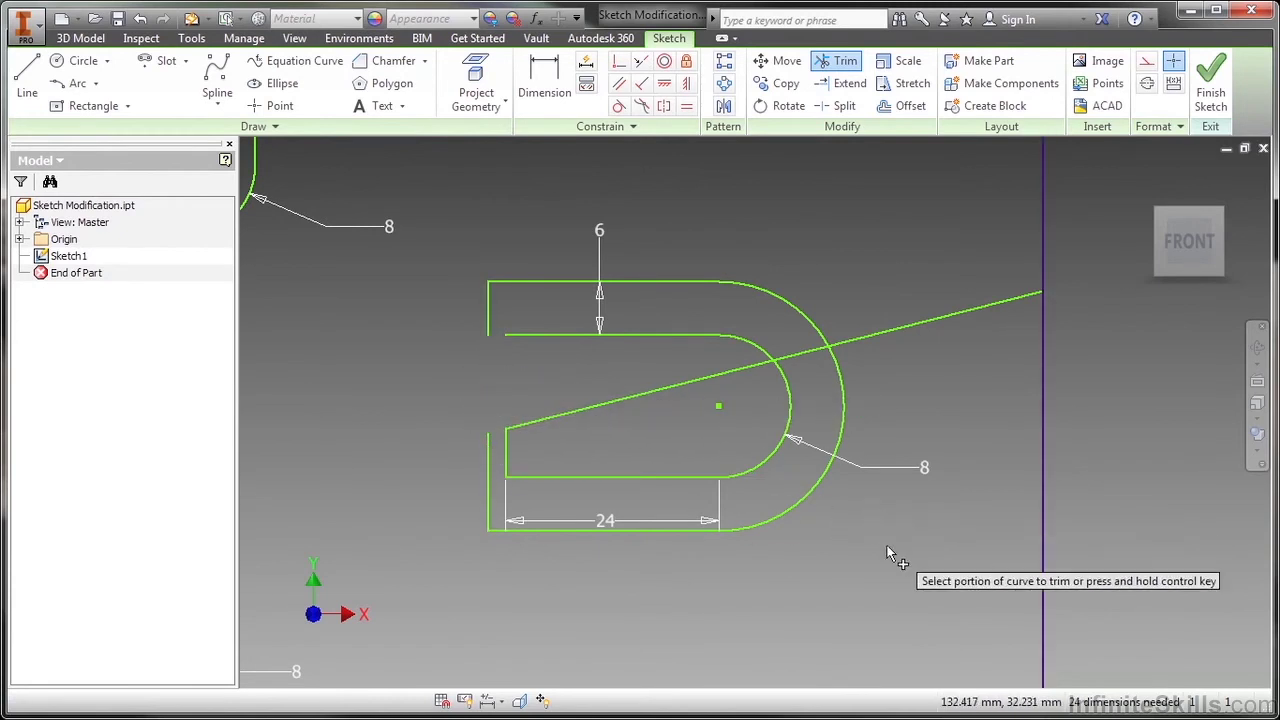
pyautogui.rightClick(446, 397)
pyautogui.click(522, 390)
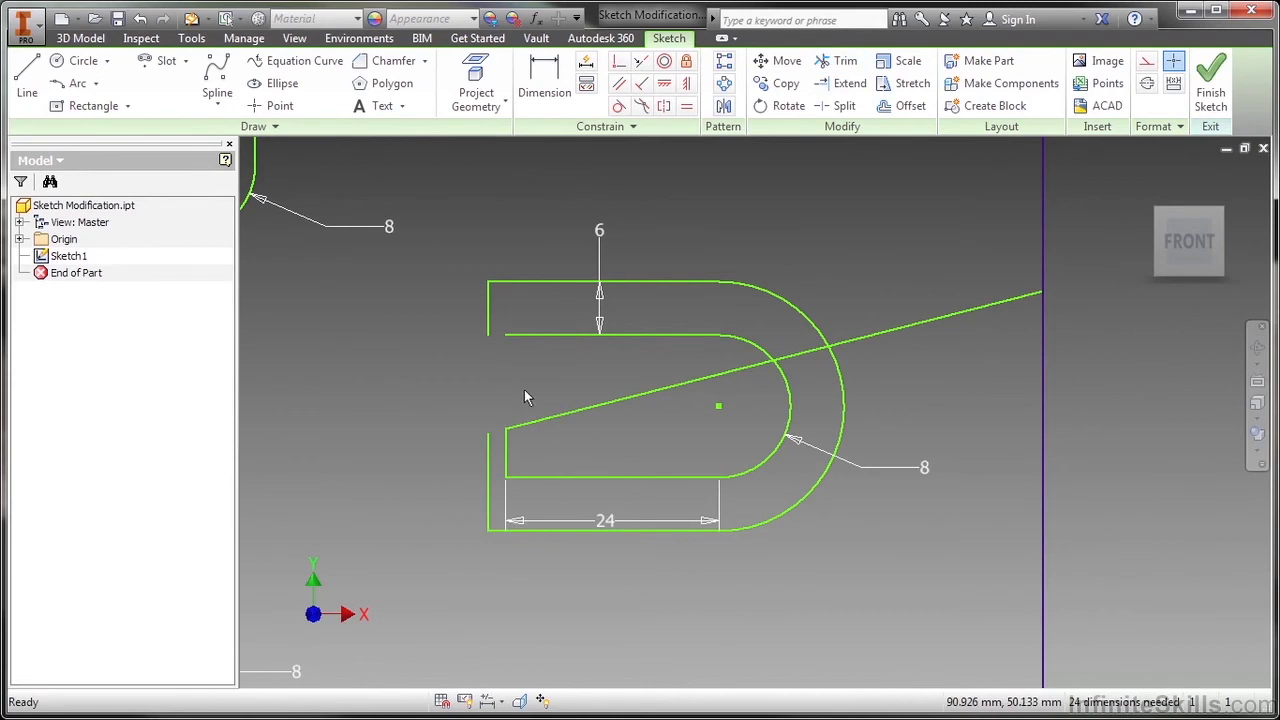
# Step: Extend the broken left edges to close the gap, then trim the excess ends and top-edge stub
pyautogui.click(845, 84)
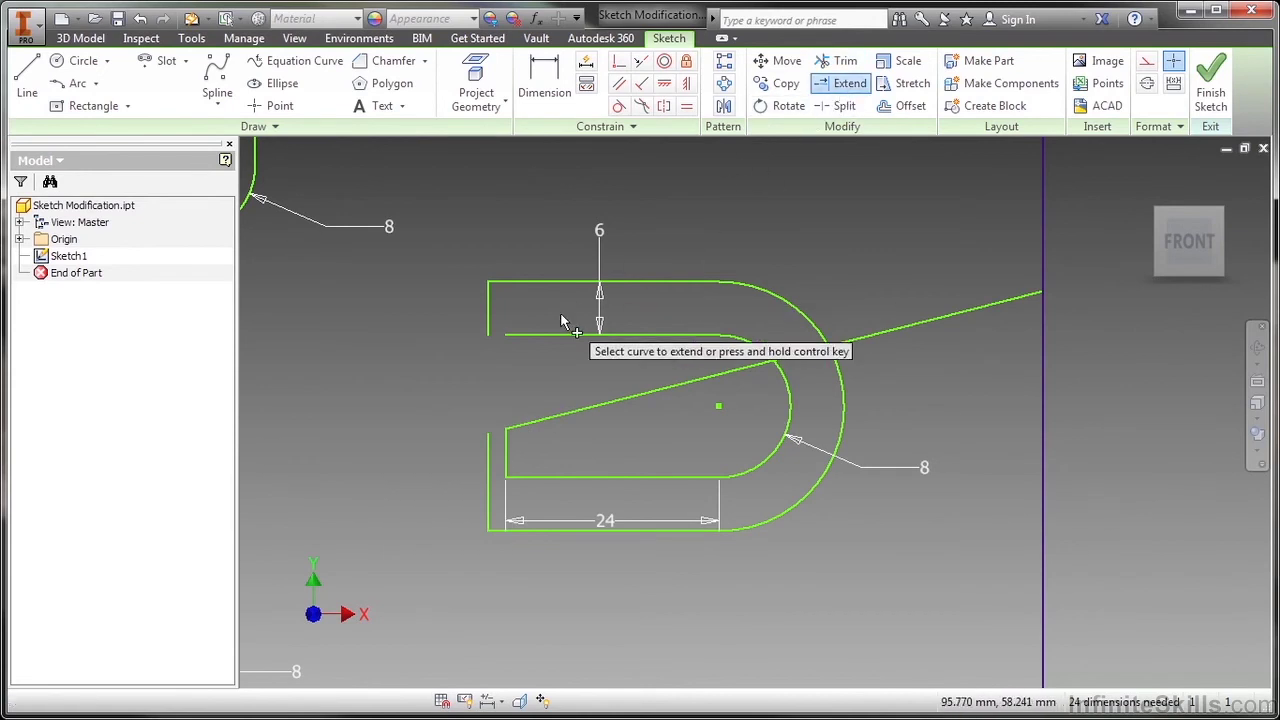
pyautogui.moveTo(528, 367)
pyautogui.mouseDown()
pyautogui.moveTo(502, 308)
pyautogui.moveTo(473, 304)
pyautogui.moveTo(503, 326)
pyautogui.moveTo(468, 353)
pyautogui.moveTo(473, 381)
pyautogui.moveTo(523, 387)
pyautogui.moveTo(506, 442)
pyautogui.mouseUp()
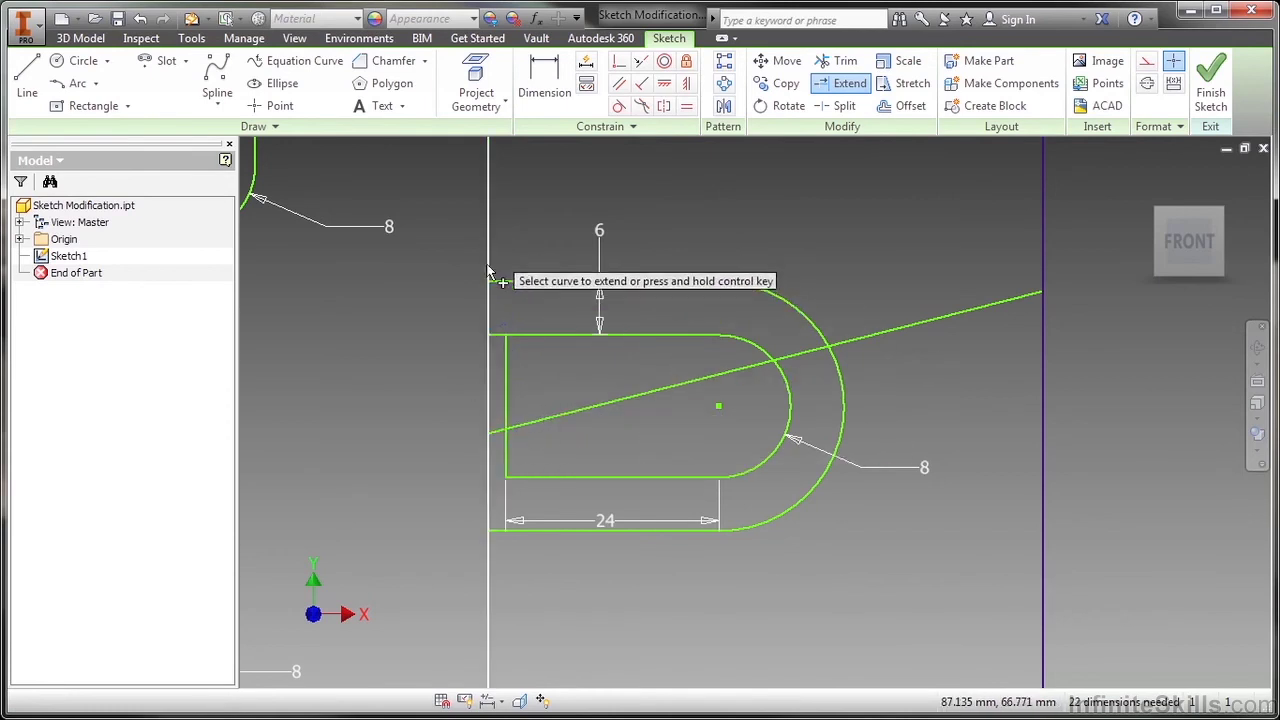
pyautogui.click(845, 61)
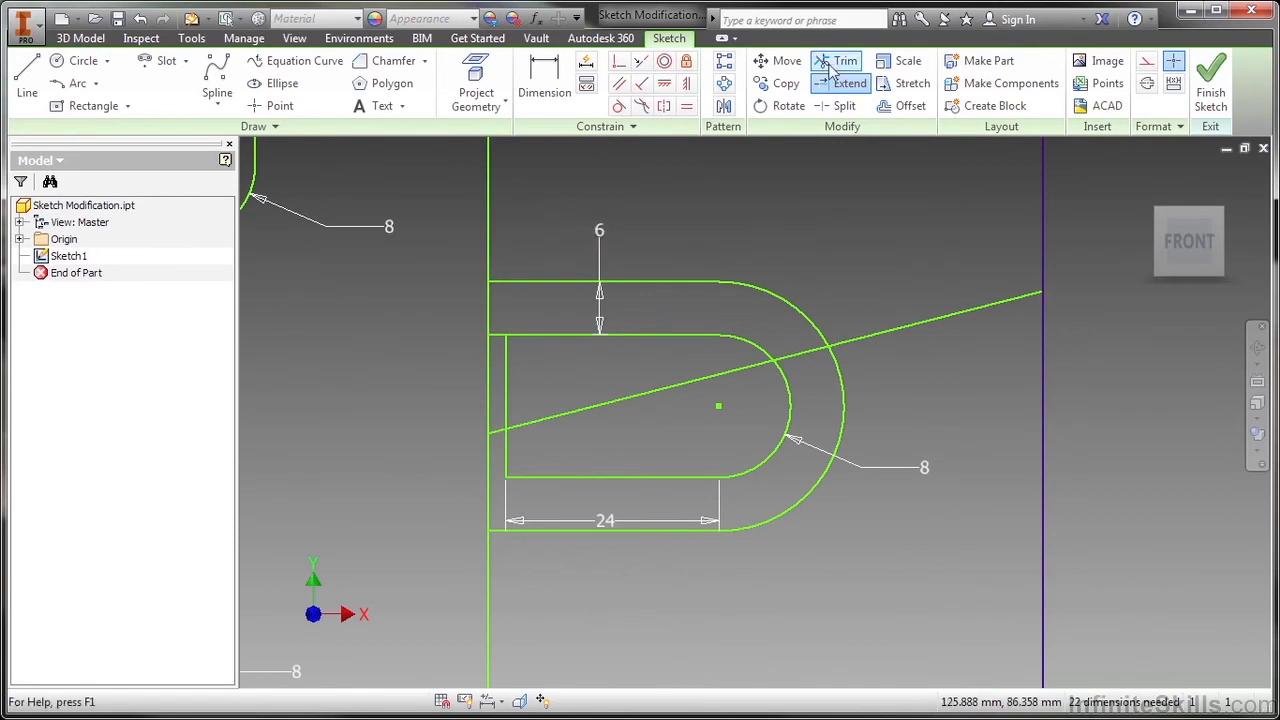
pyautogui.click(483, 246)
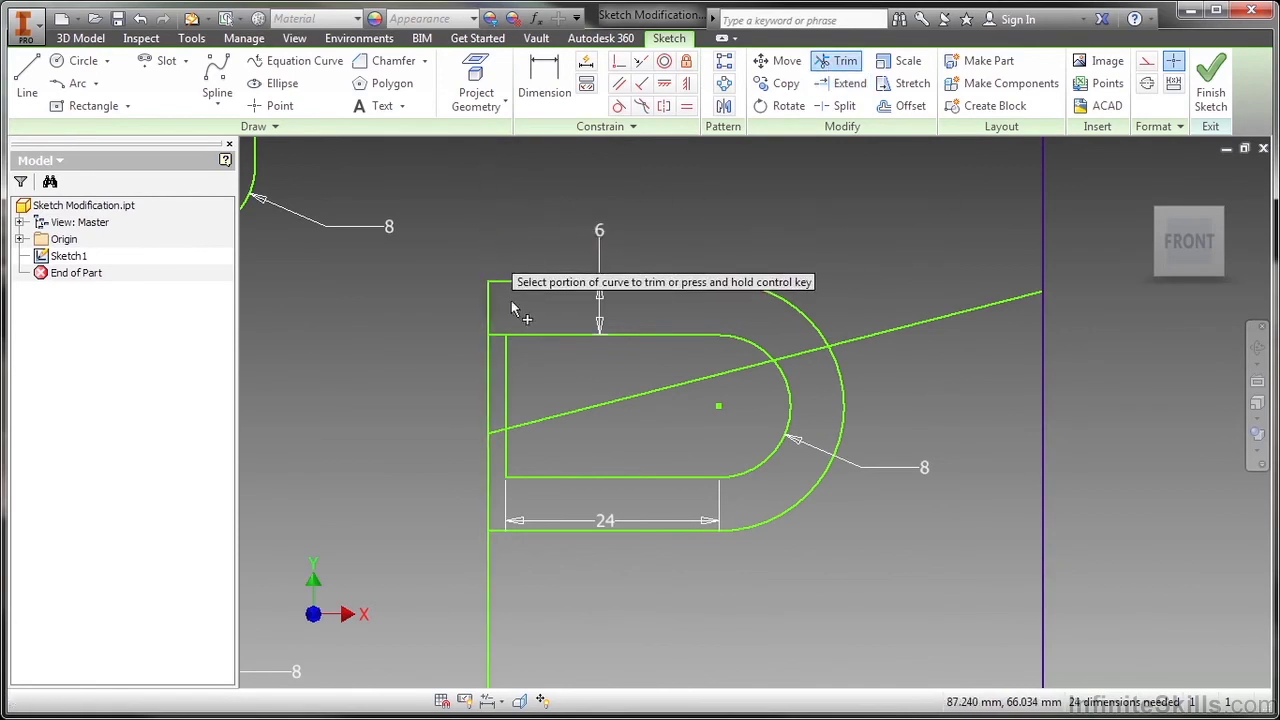
pyautogui.click(486, 578)
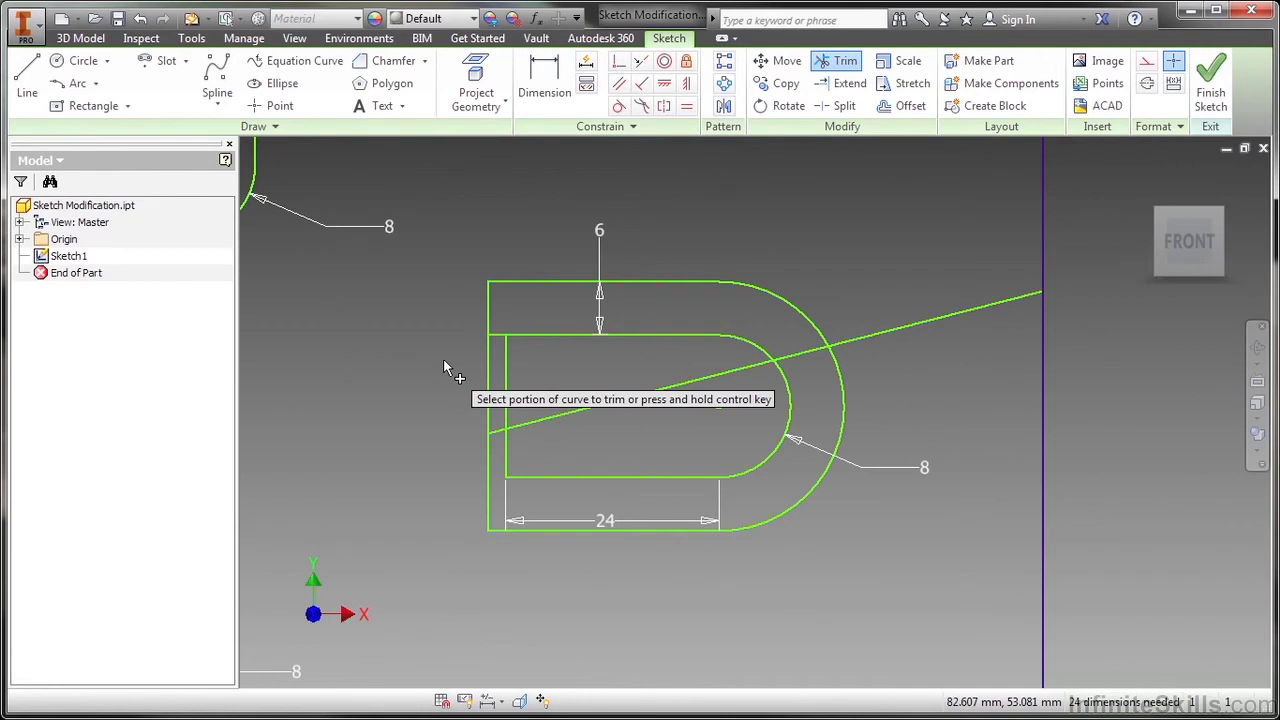
pyautogui.click(497, 335)
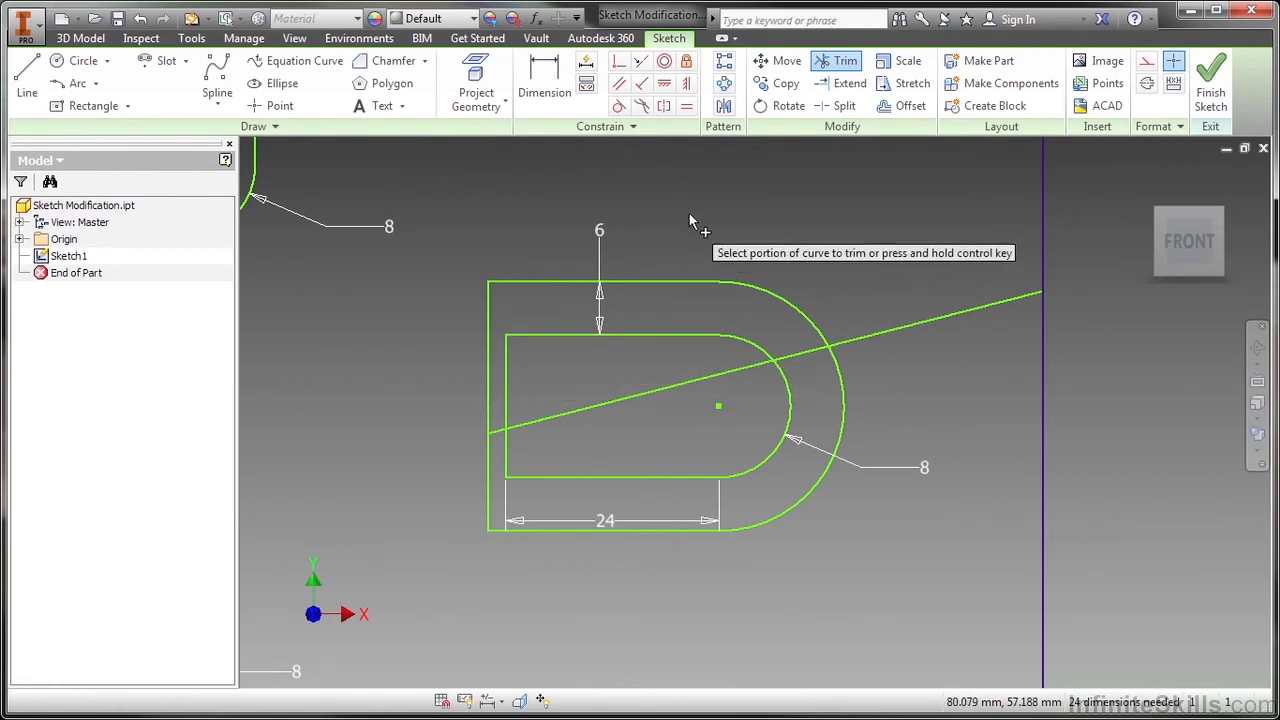
pyautogui.rightClick(689, 213)
pyautogui.click(751, 209)
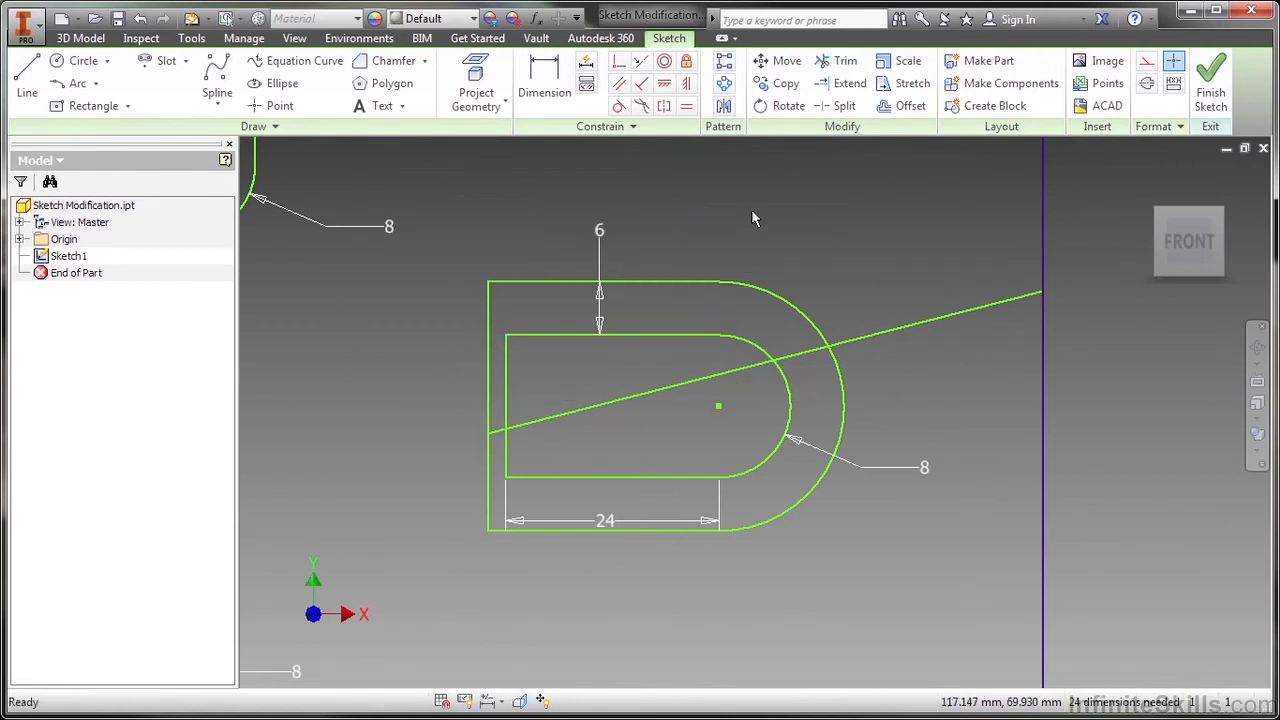